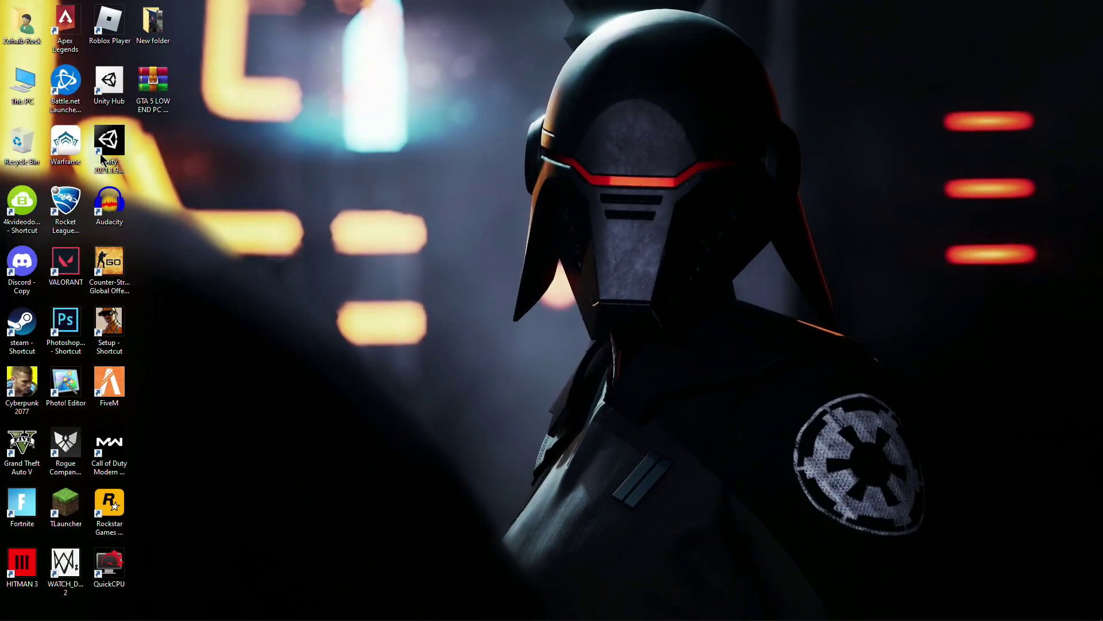
Open Device Manager from the computer management tools of This PC.
right_click(21, 91)
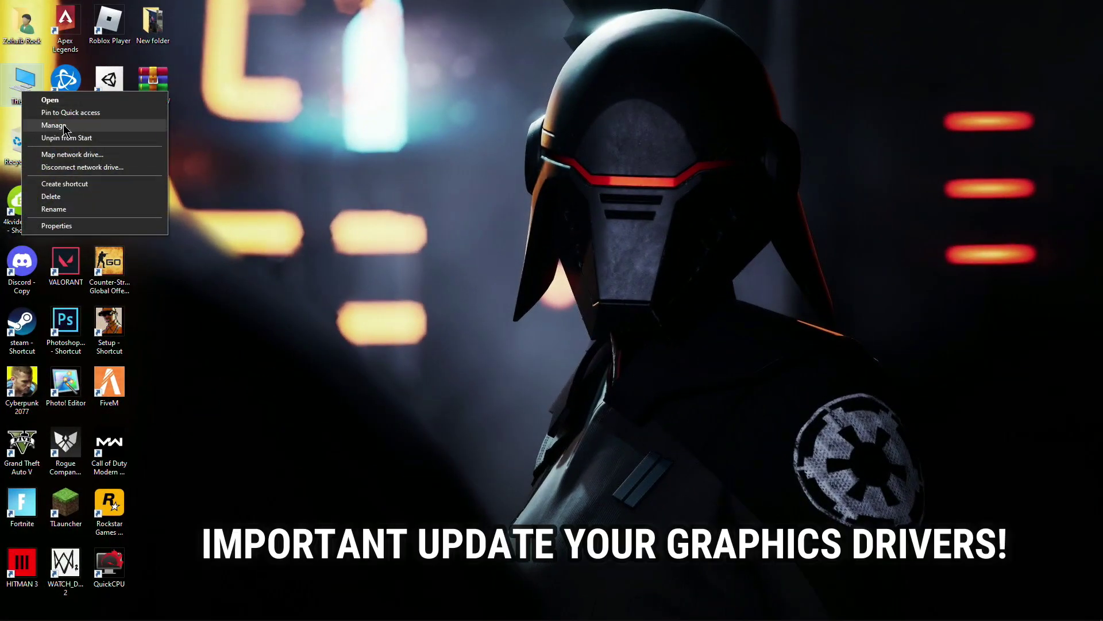
click(64, 124)
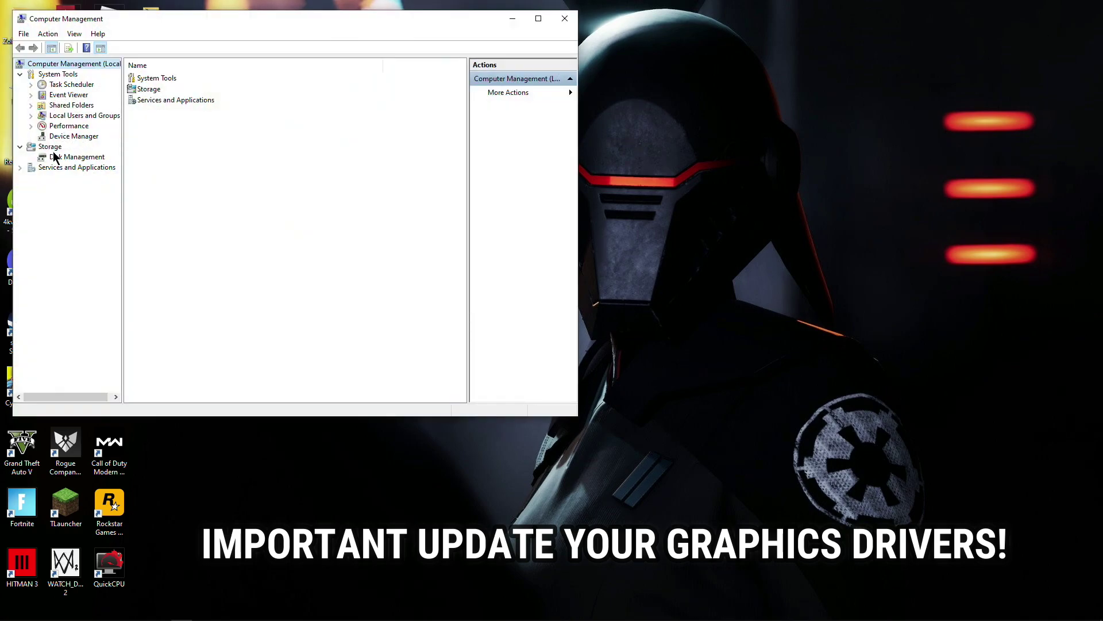
click(63, 138)
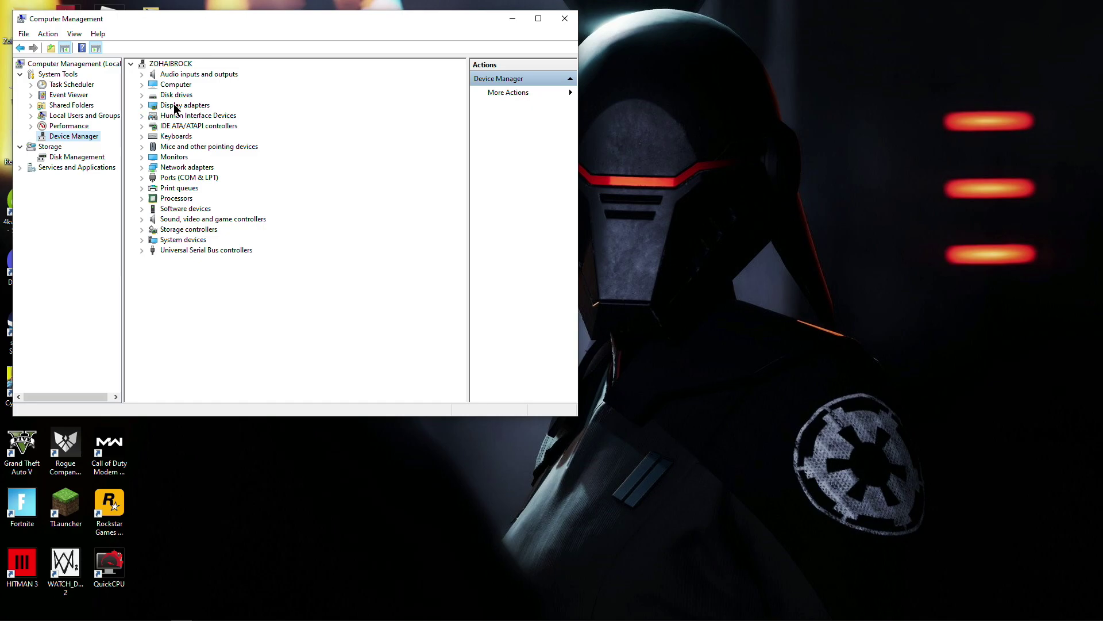
Search automatically for updated drivers for the Radeon RX 570 Series display adapter and close Computer Management.
click(173, 106)
click(141, 106)
click(198, 116)
right_click(201, 115)
click(220, 119)
click(239, 187)
click(451, 348)
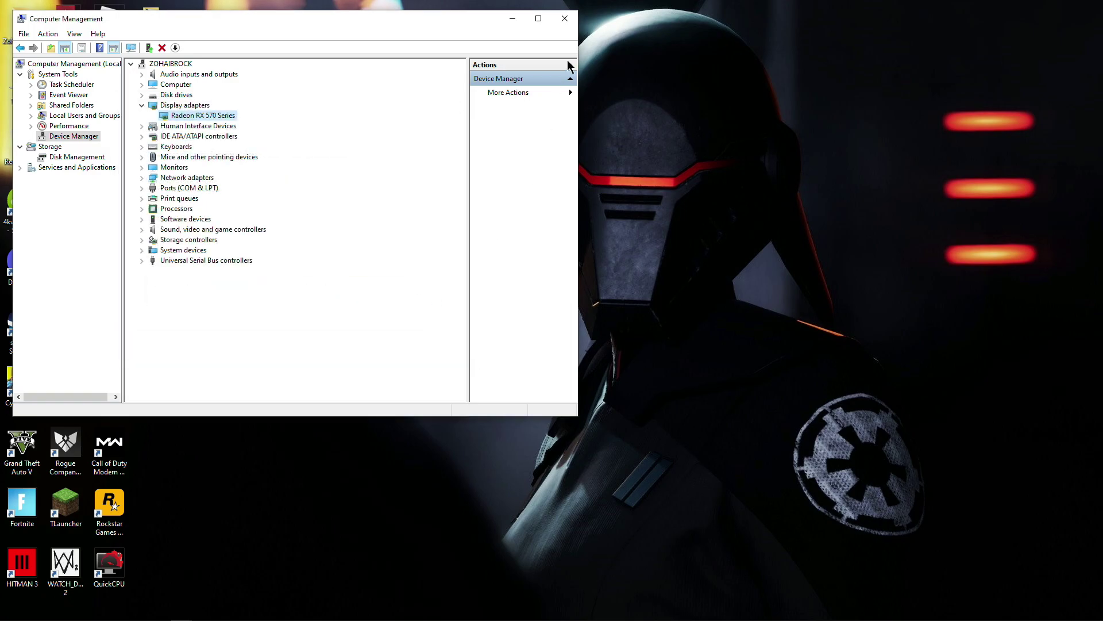
click(564, 19)
Browse from This PC to the GTAV folder under SteamLibrary\steamapps\common\Grand Theft Auto V on the YouTube Videos (G:) drive.
double_click(22, 87)
double_click(776, 216)
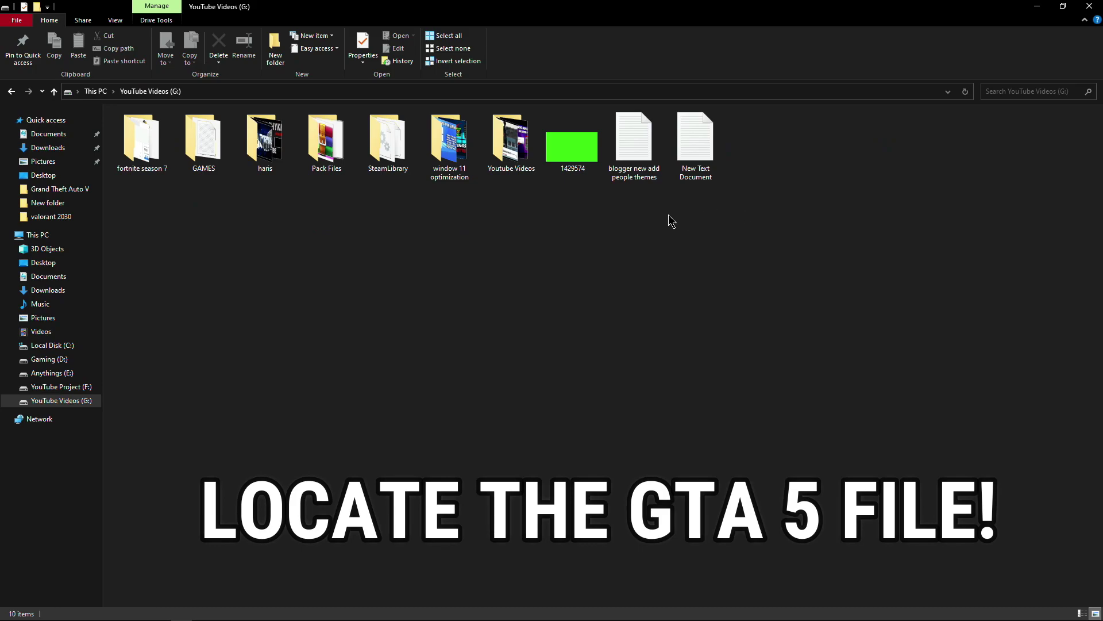
double_click(386, 150)
double_click(145, 130)
click(145, 132)
double_click(145, 128)
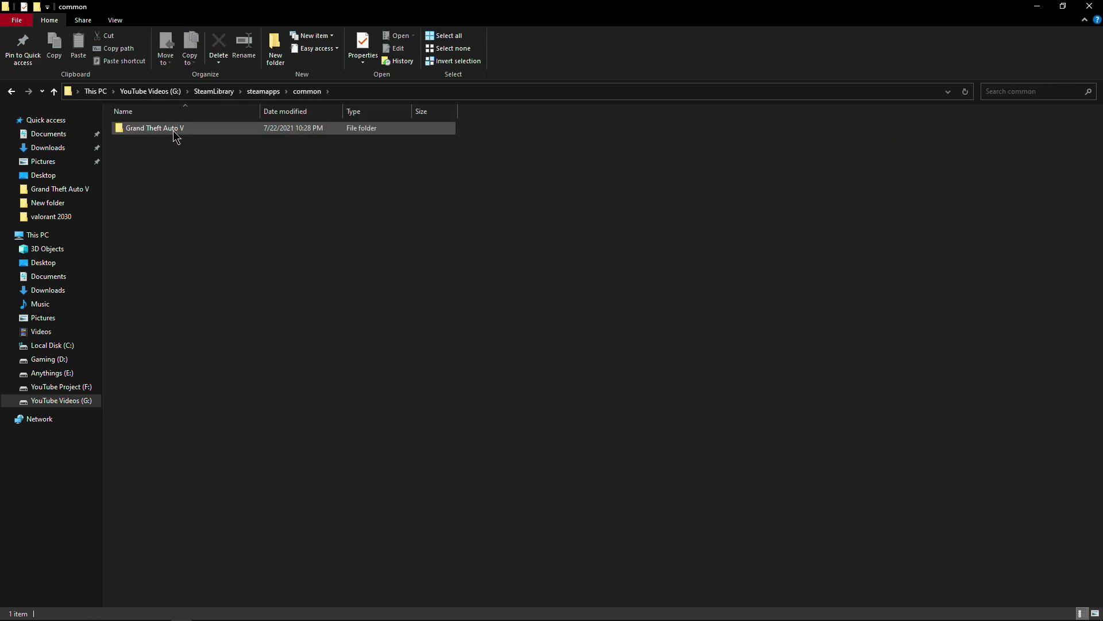
click(173, 132)
double_click(172, 129)
click(172, 130)
double_click(131, 130)
Open the compatibility properties of the GTAVLauncher application.
click(145, 336)
right_click(160, 339)
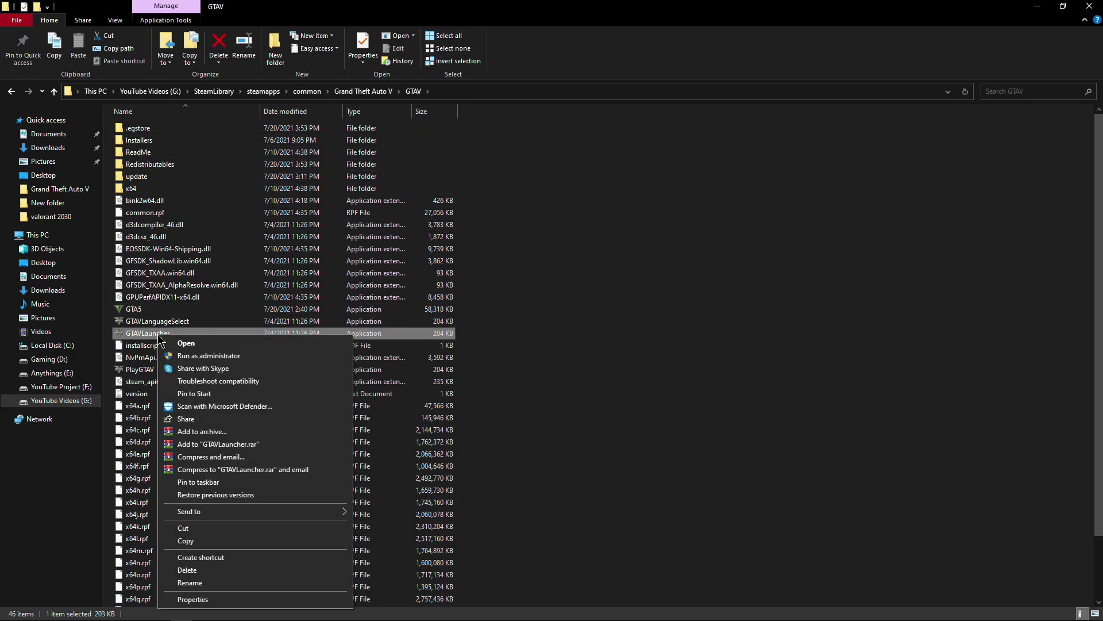
click(229, 599)
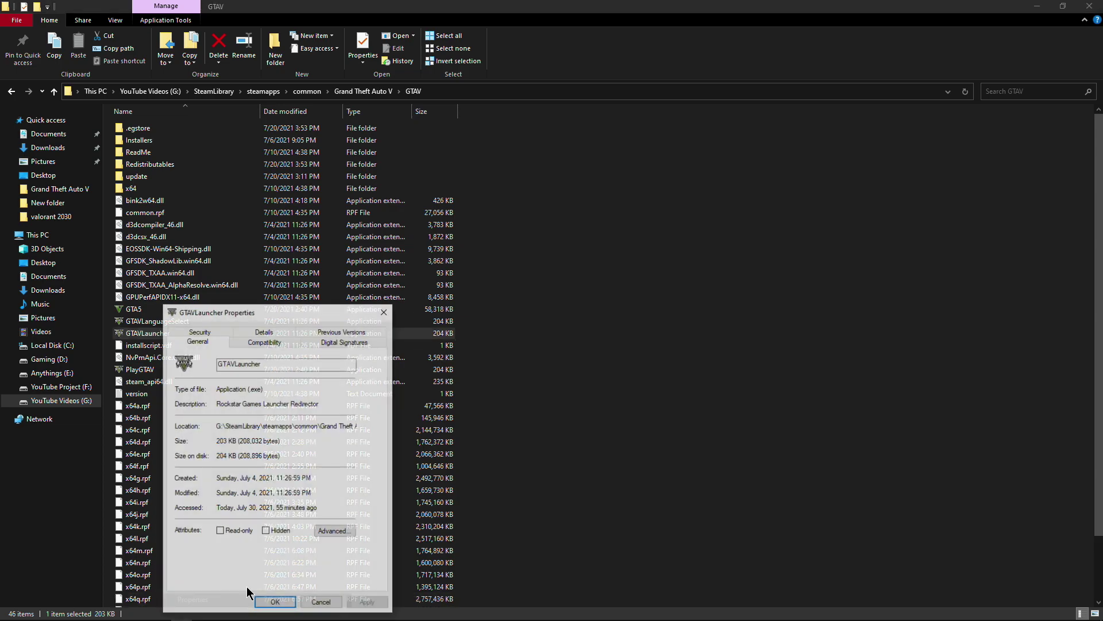
drag(282, 312, 707, 123)
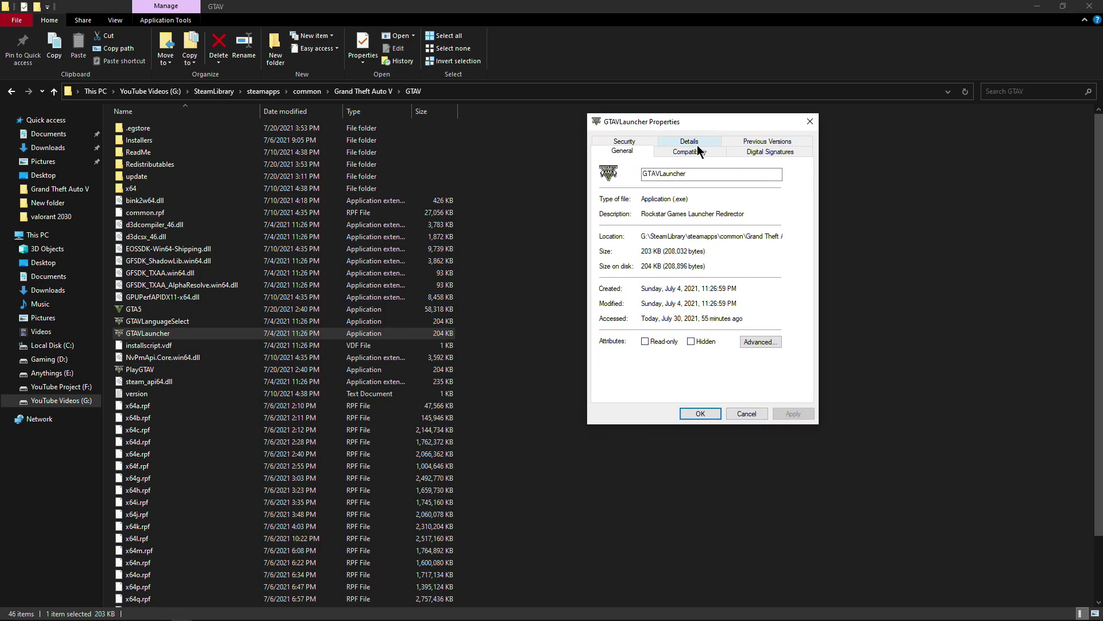
click(681, 152)
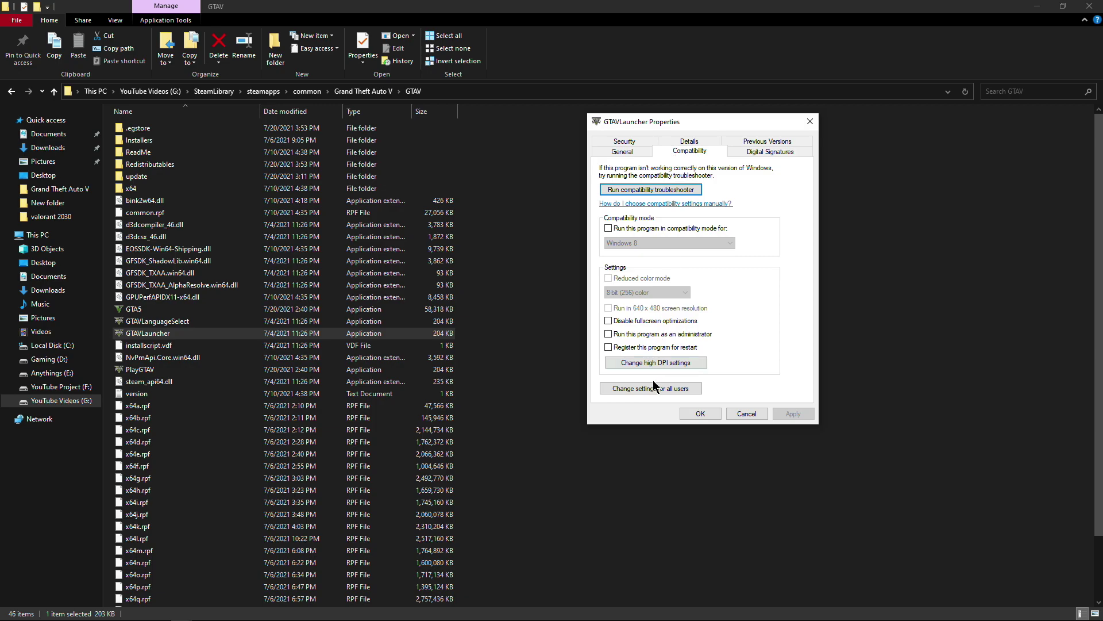
Override GTAVLauncher's high DPI scaling behavior with scaling performed by Application, and apply the properties.
click(638, 367)
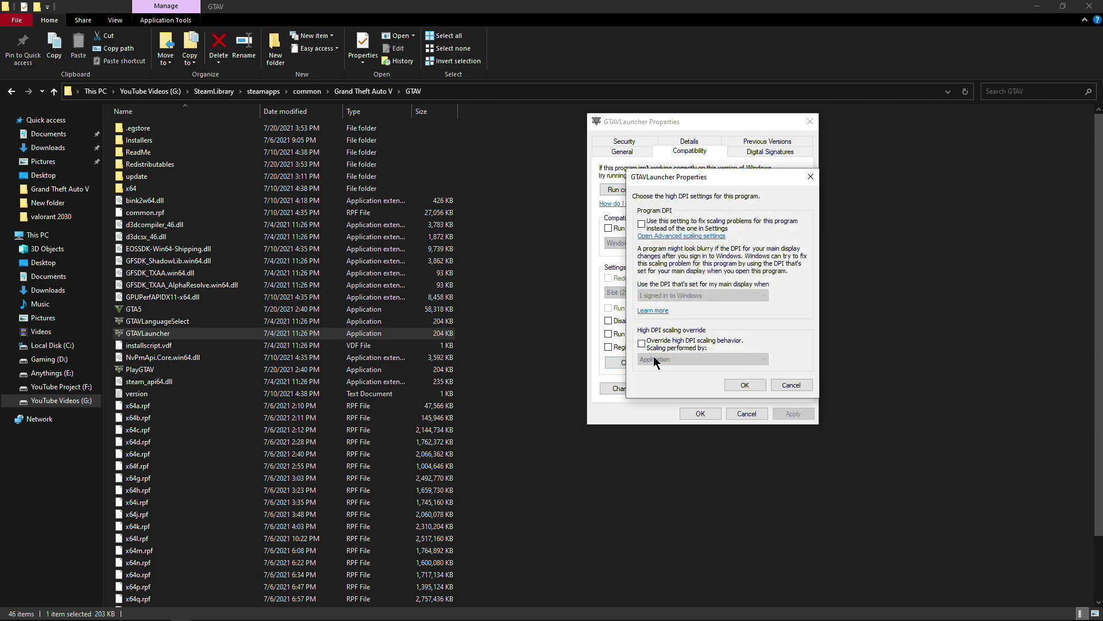
click(663, 343)
click(661, 358)
click(662, 363)
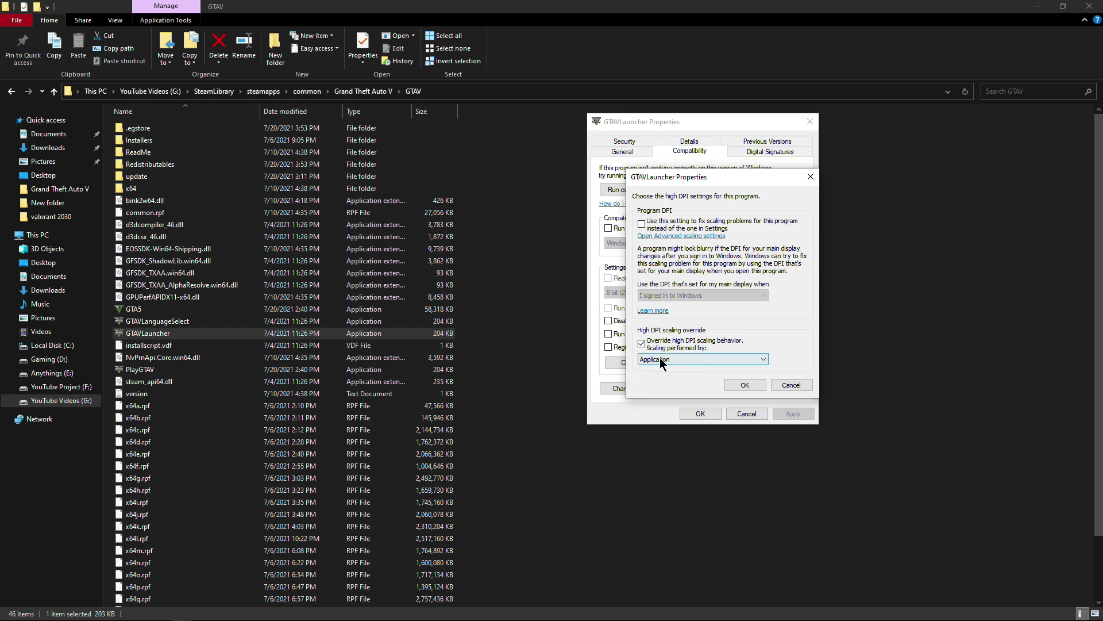
click(740, 384)
click(793, 414)
click(706, 413)
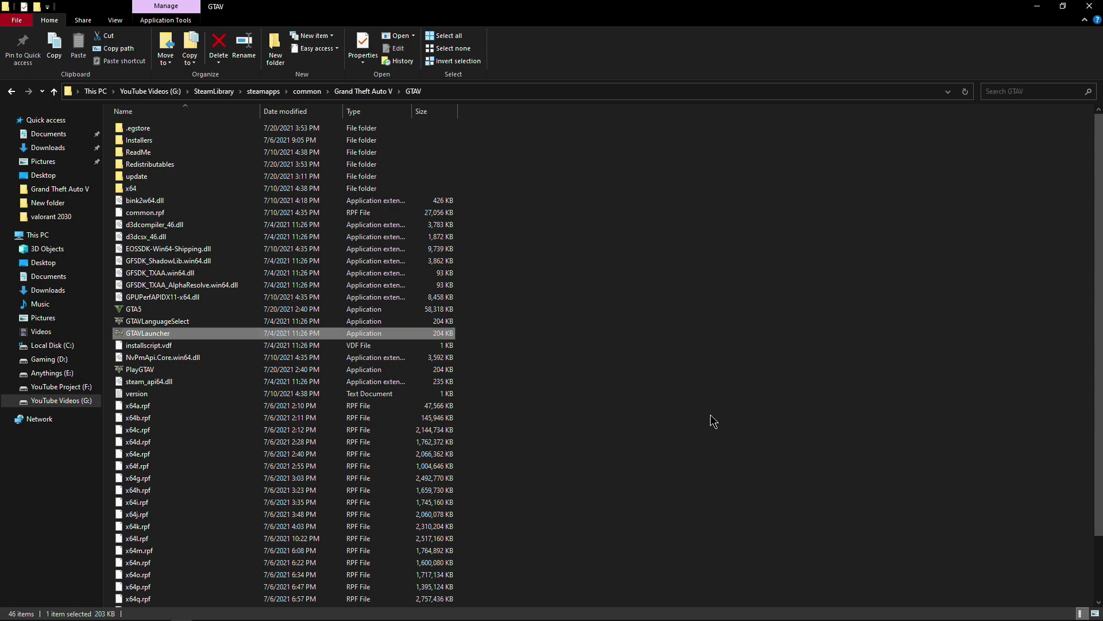
click(721, 419)
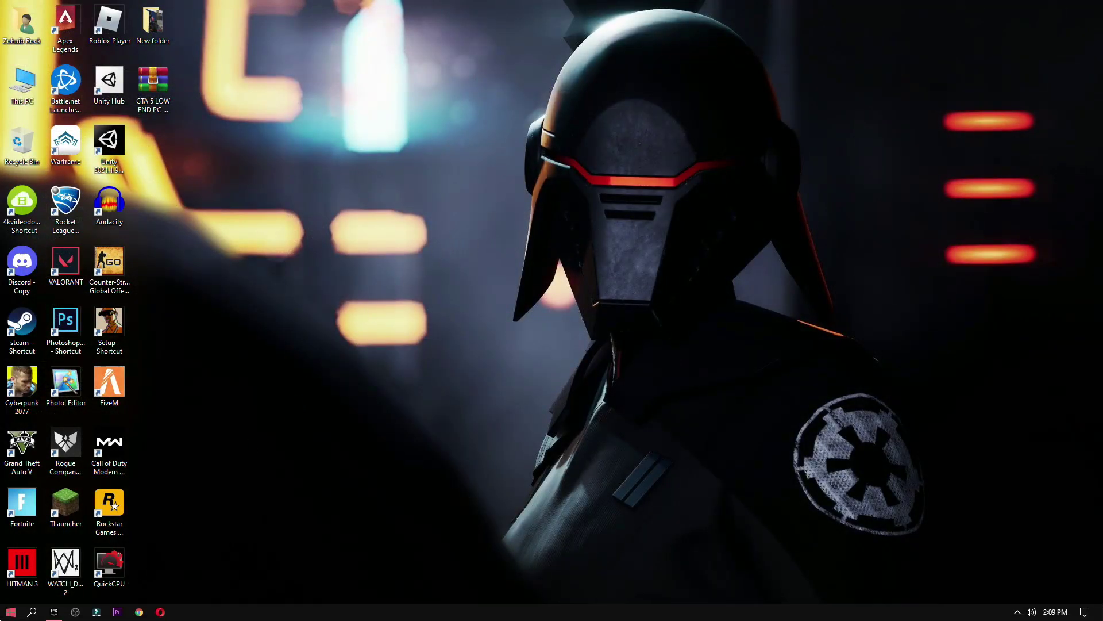
Review the Display, Notifications & actions, Power & sleep and Storage pages of the Windows System settings.
click(10, 612)
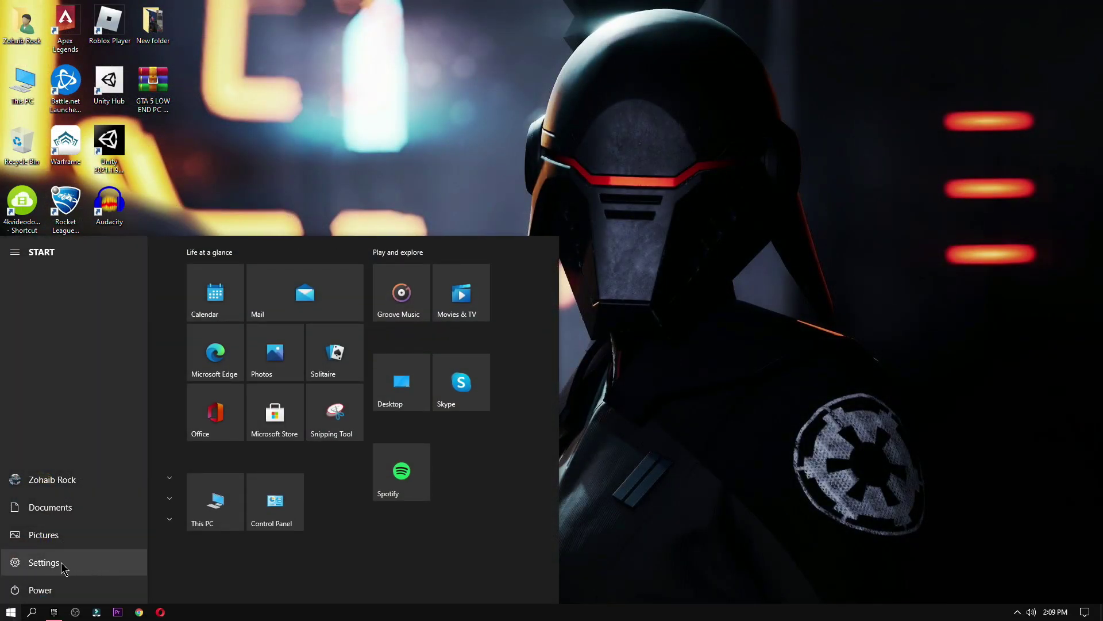
click(74, 566)
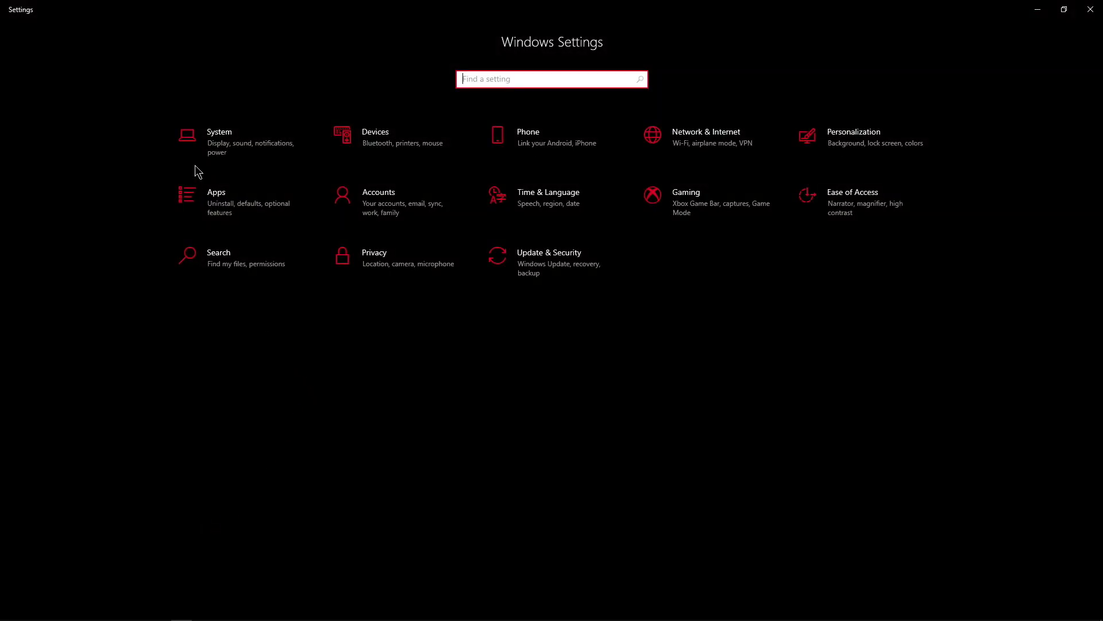
click(232, 141)
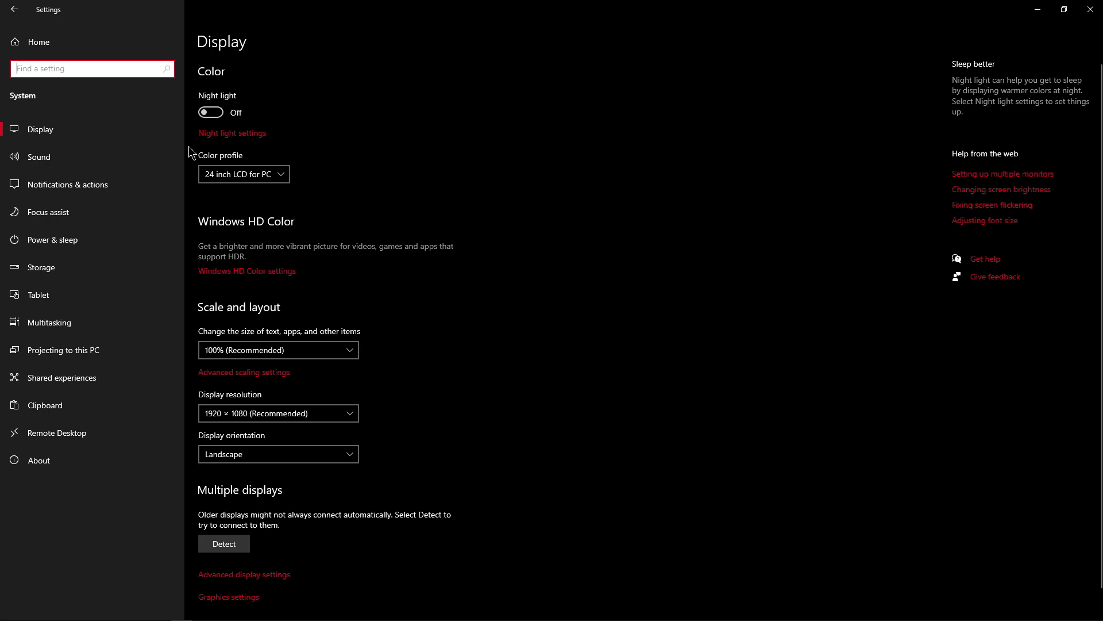
click(94, 188)
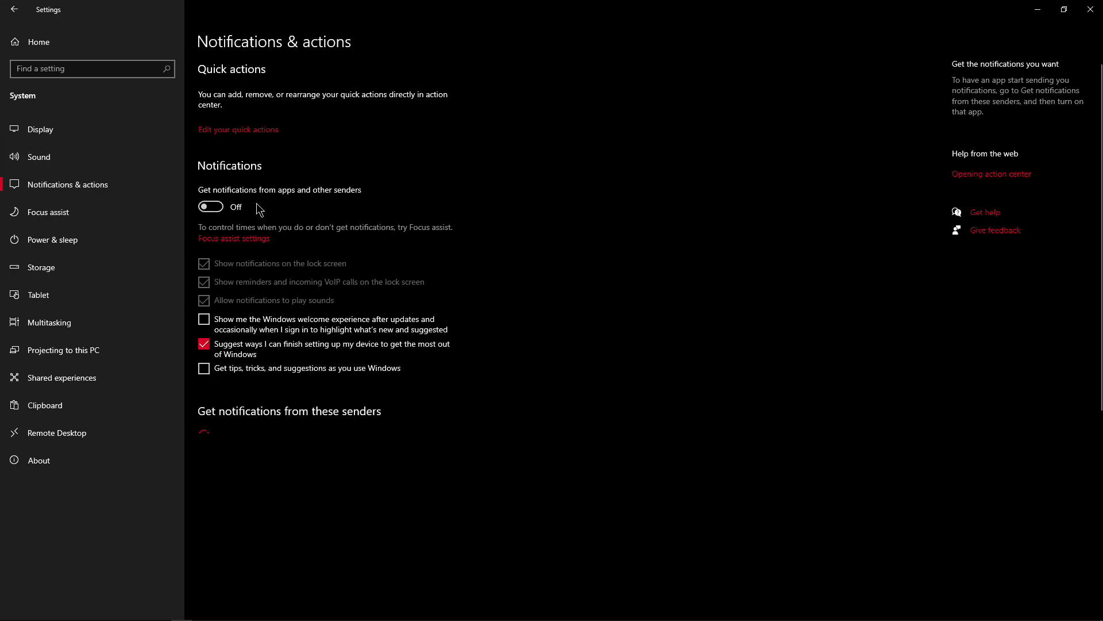
click(69, 239)
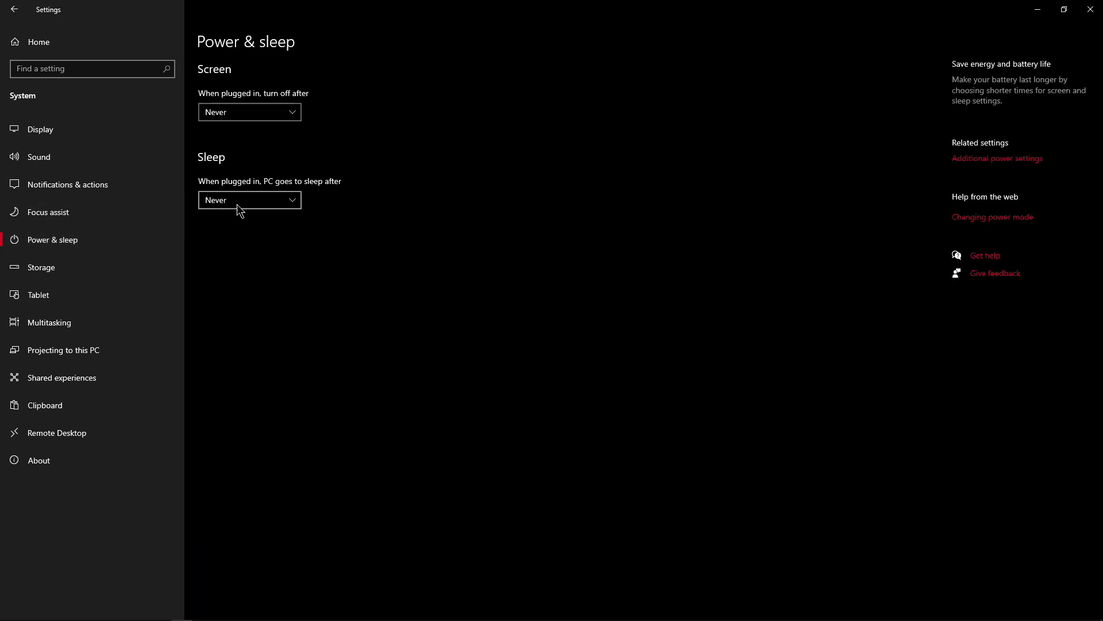
click(80, 270)
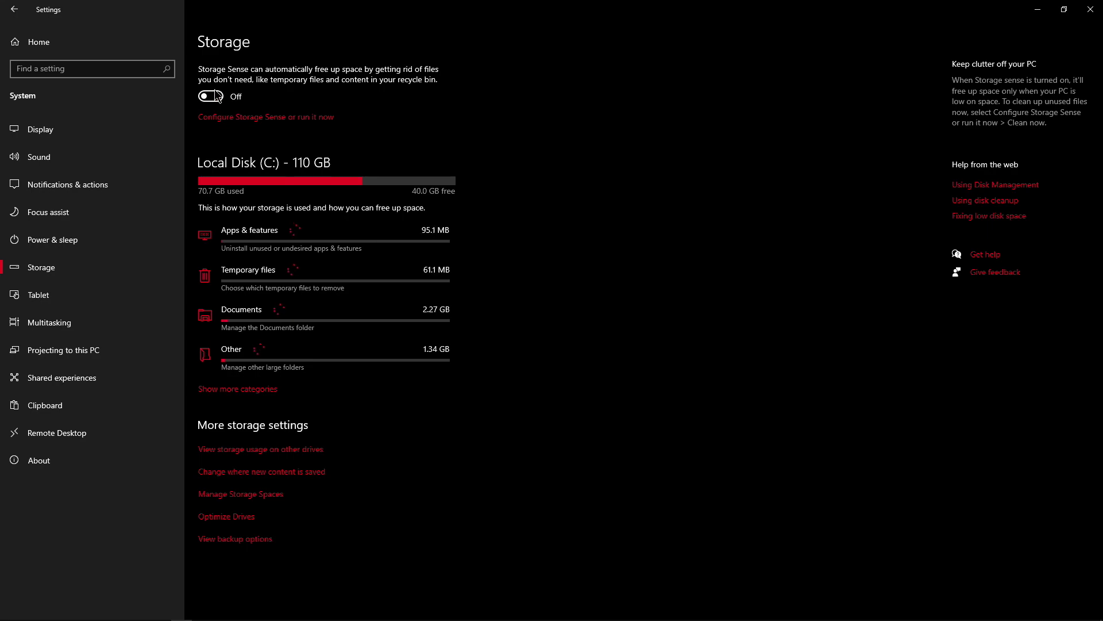
click(38, 32)
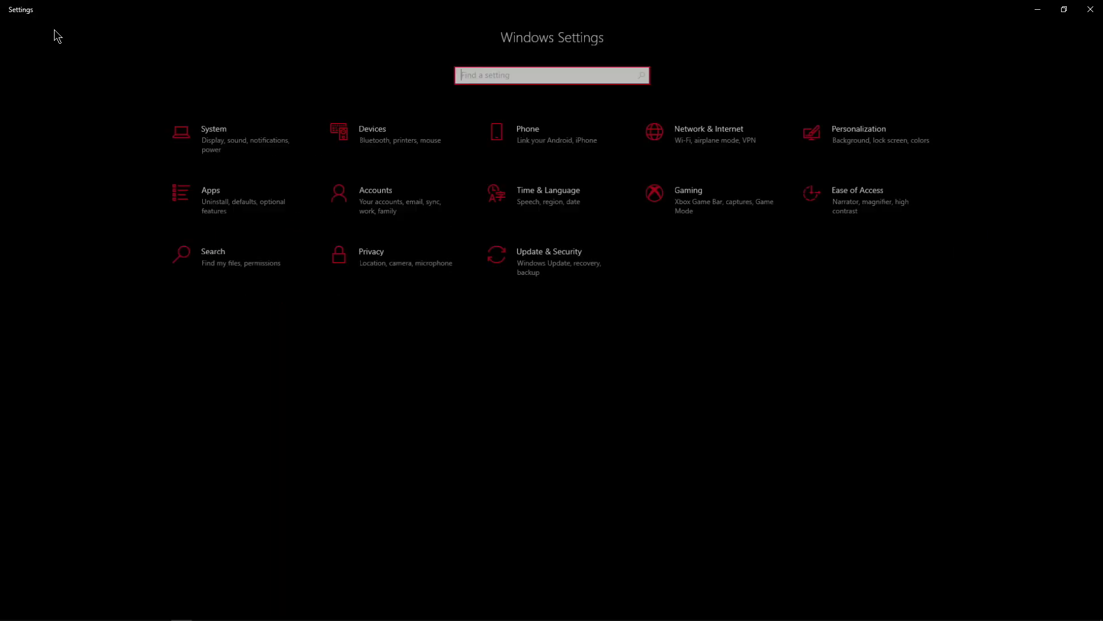
In the Background apps privacy settings, switch letting apps run in the background on and back off.
click(374, 270)
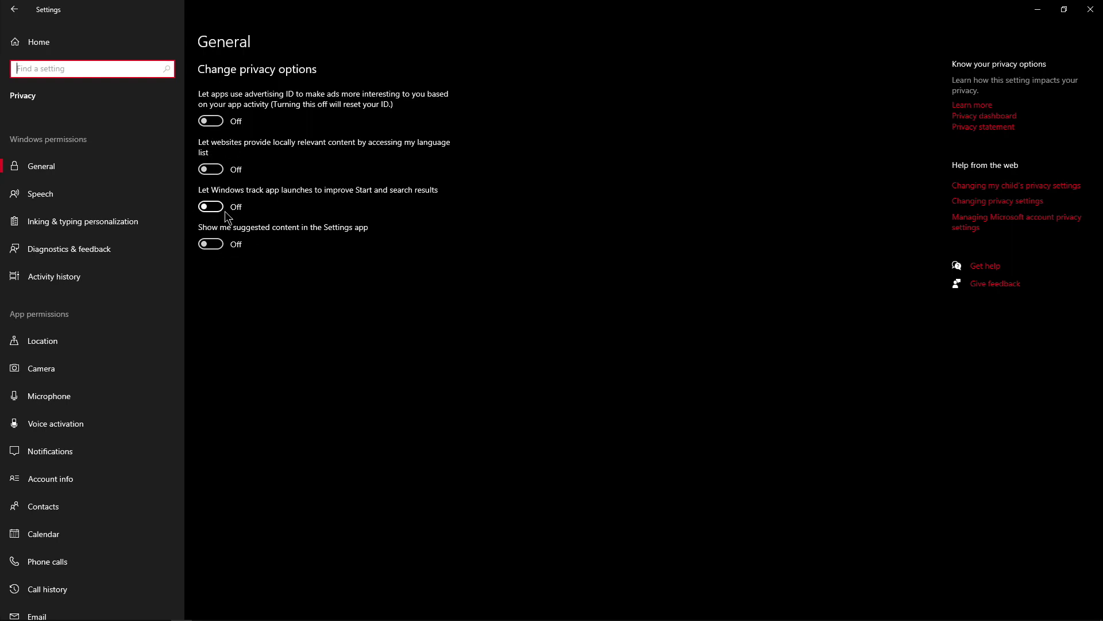
scroll(121, 238, down, 6)
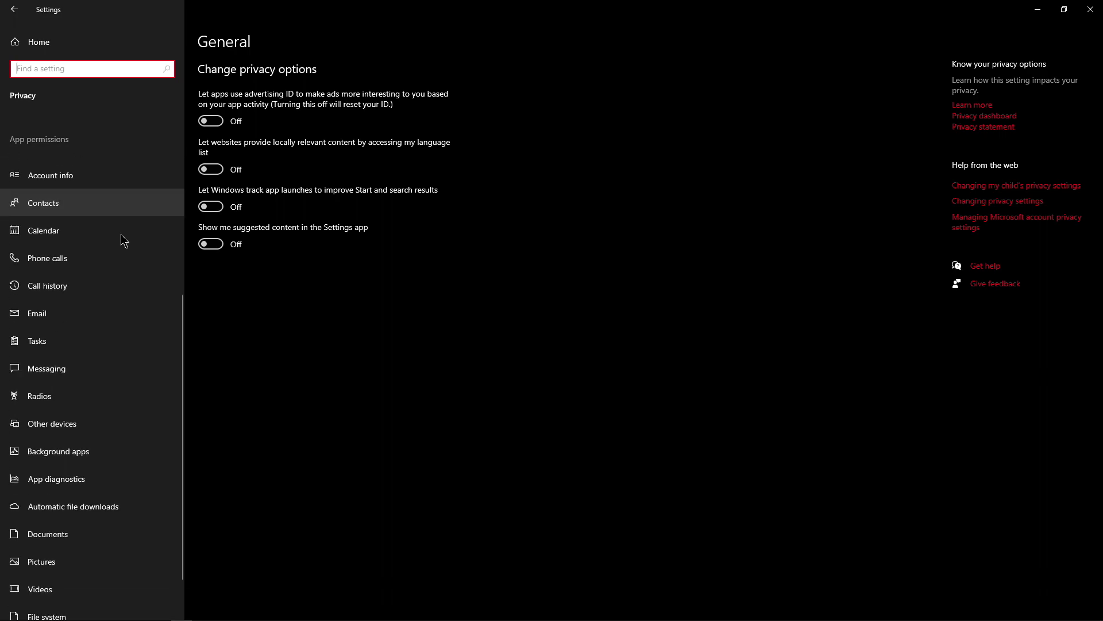
click(57, 402)
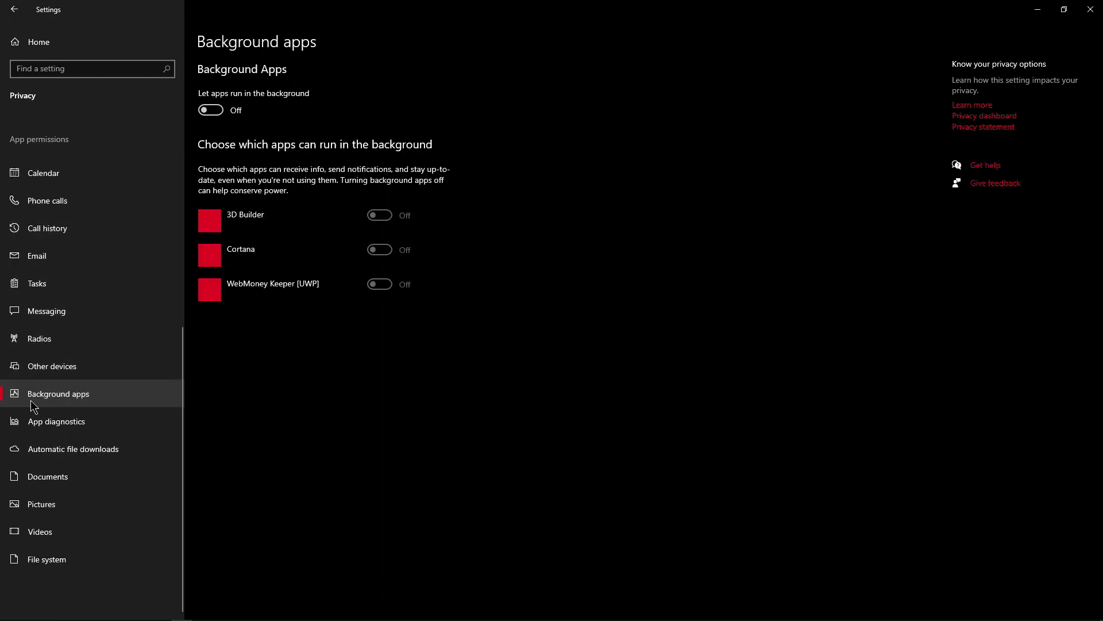
click(211, 110)
click(211, 111)
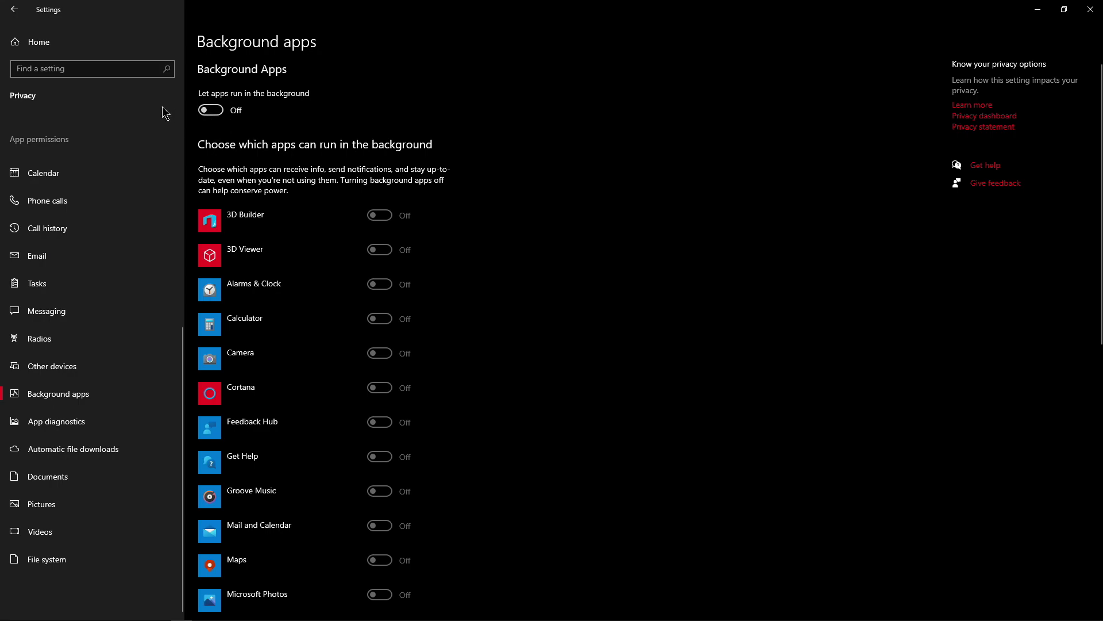
click(15, 10)
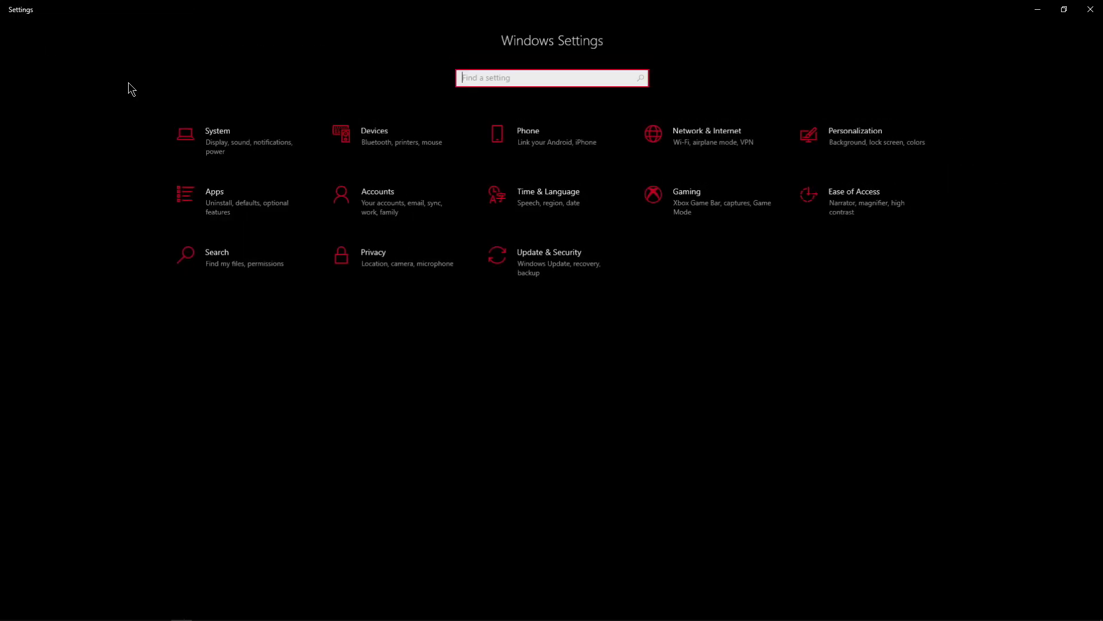
Check the Xbox Game Bar and Game Mode pages in the Gaming settings and open the related Graphics settings.
click(697, 211)
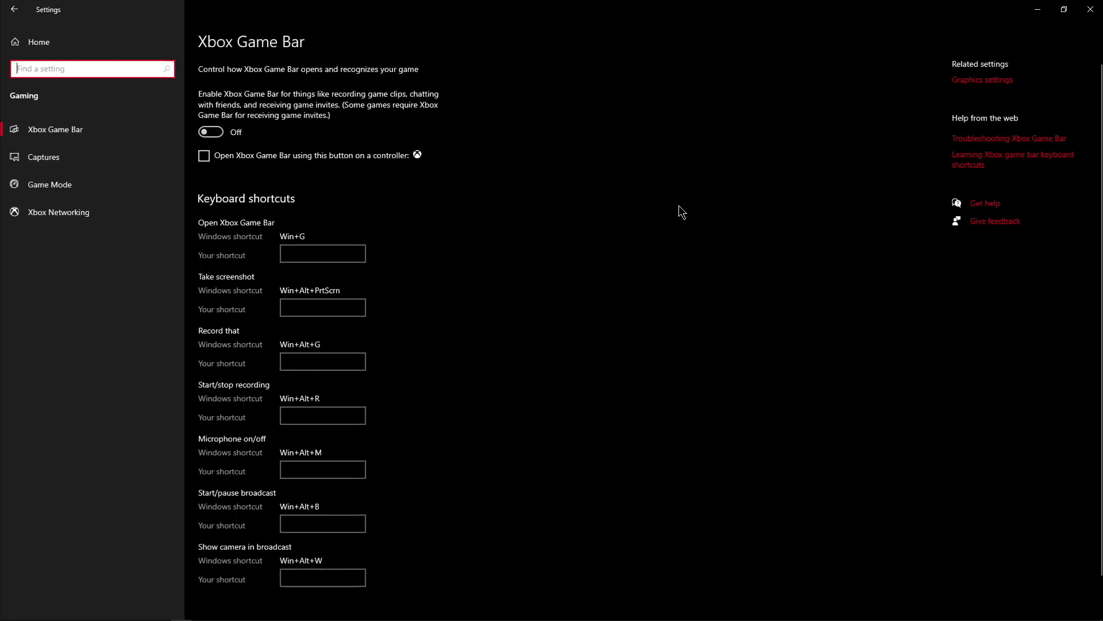
click(94, 184)
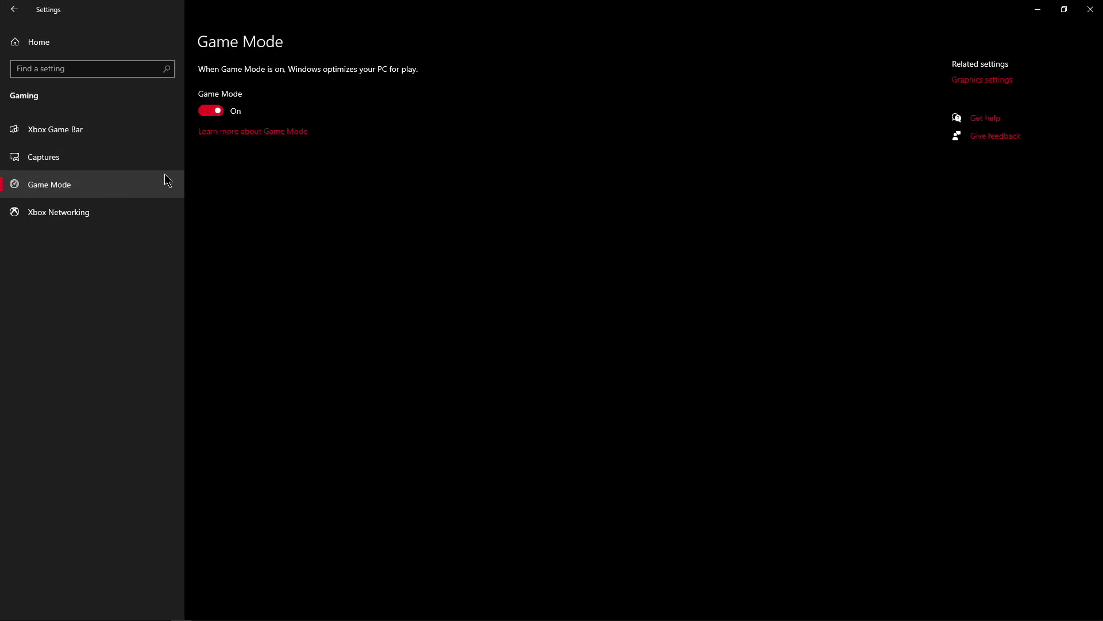
click(980, 84)
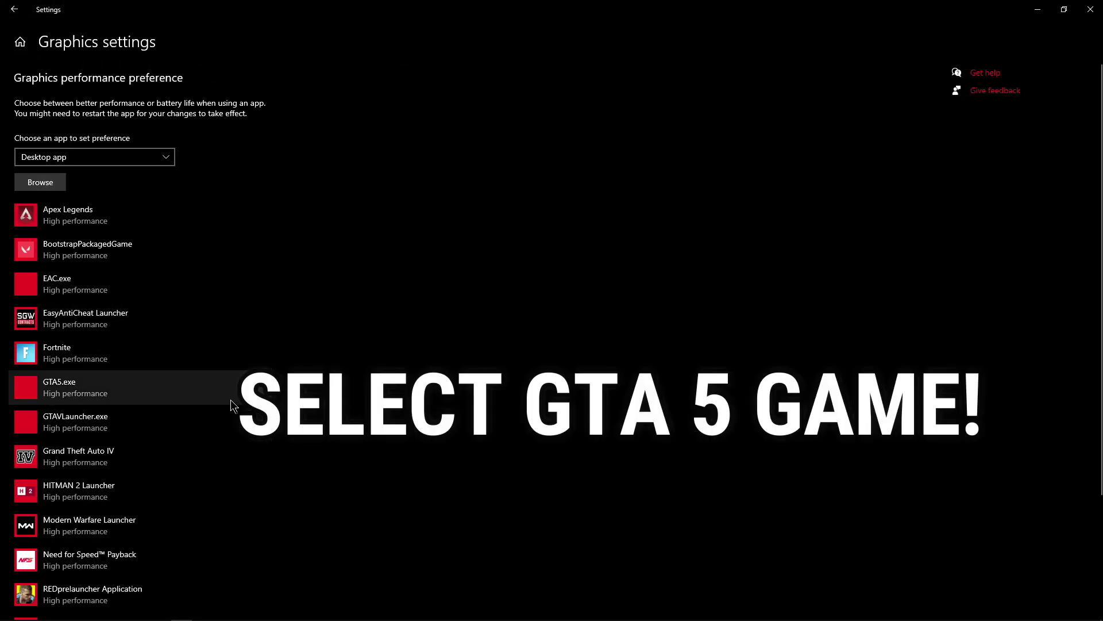
Add GTAVLauncher from the SteamLibrary GTAV folder on the G: drive to the graphics performance preference list.
click(40, 182)
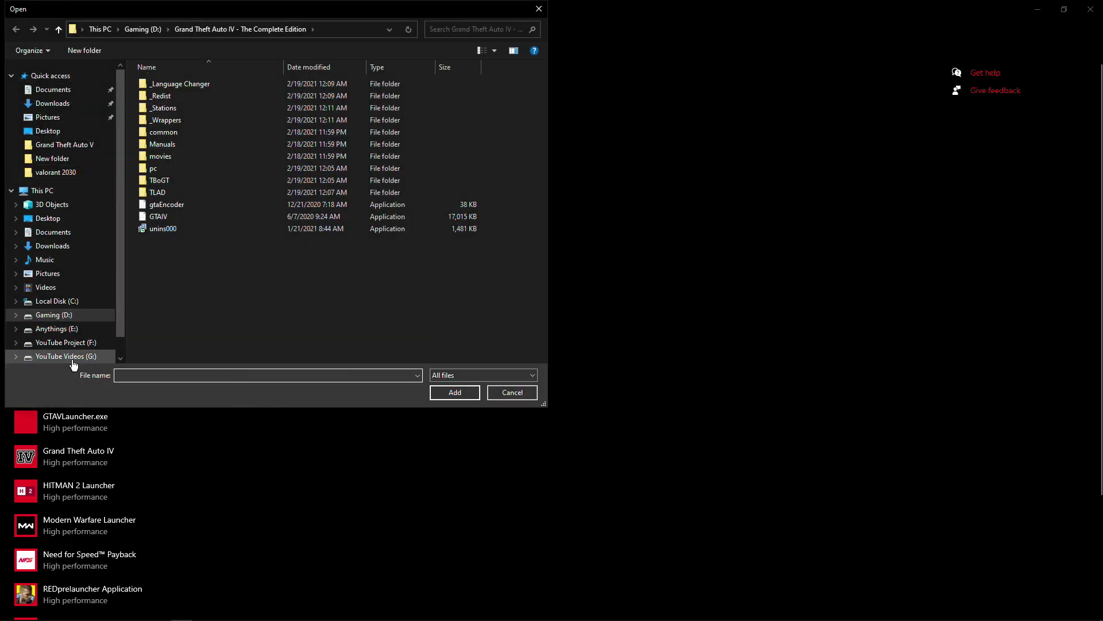
click(72, 357)
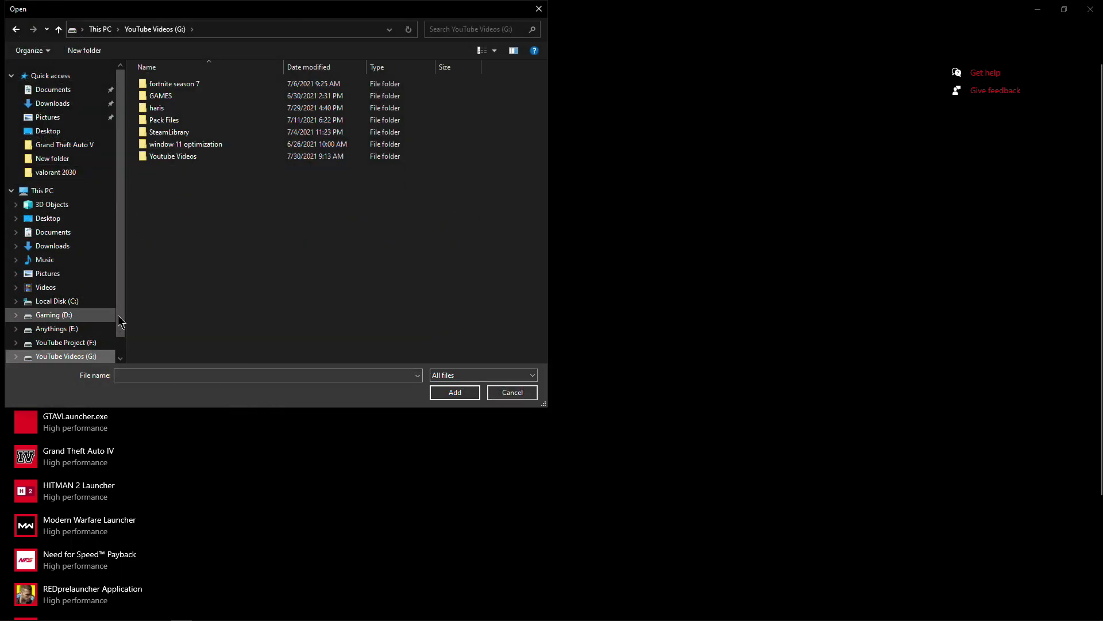
double_click(176, 133)
double_click(172, 87)
double_click(171, 86)
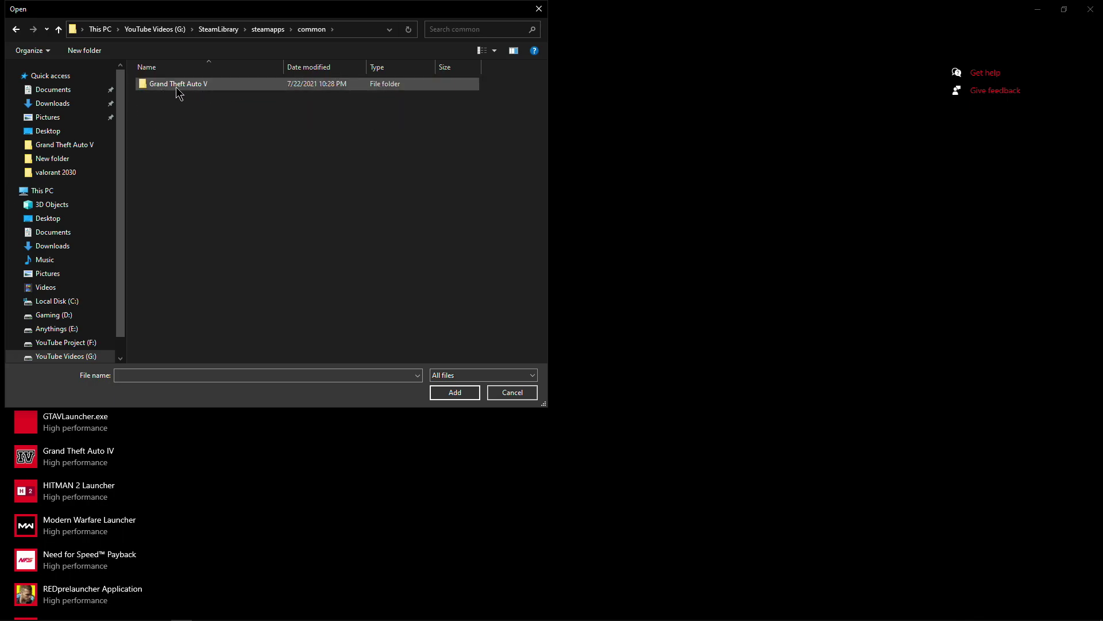
double_click(174, 88)
double_click(174, 86)
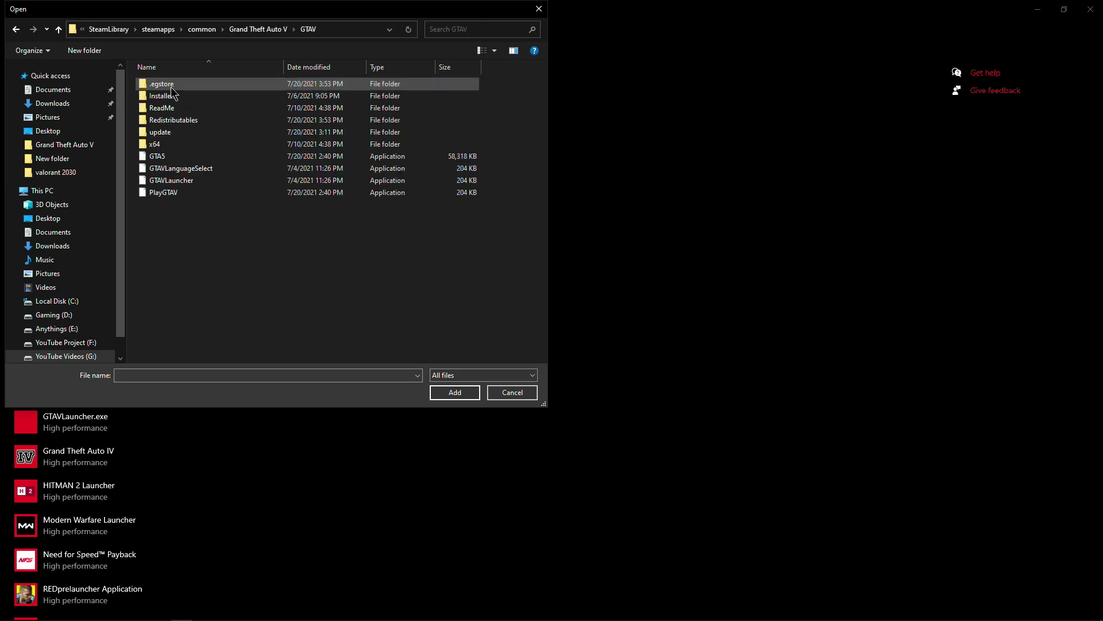
click(178, 181)
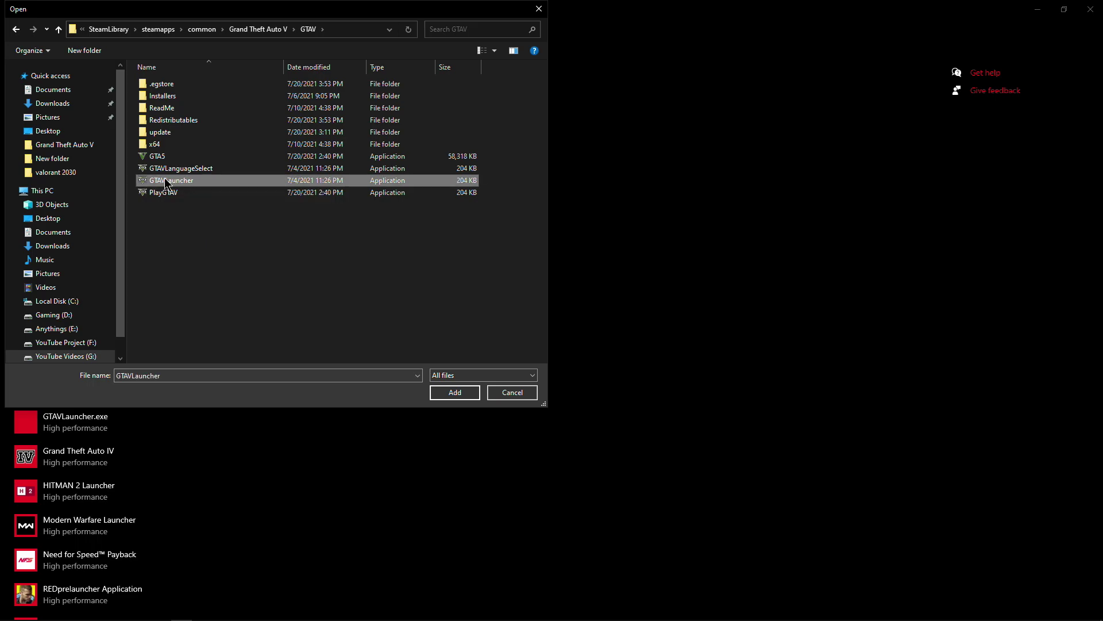
click(448, 396)
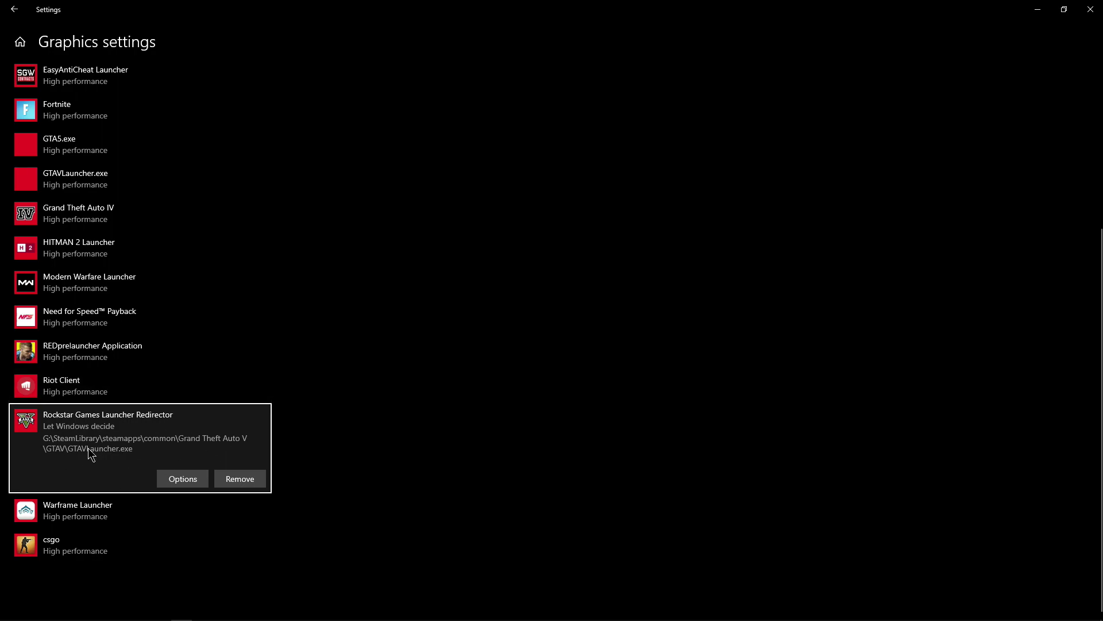
Set the Rockstar Games Launcher Redirector's graphics preference to High performance, save it and close Settings.
click(180, 476)
click(486, 338)
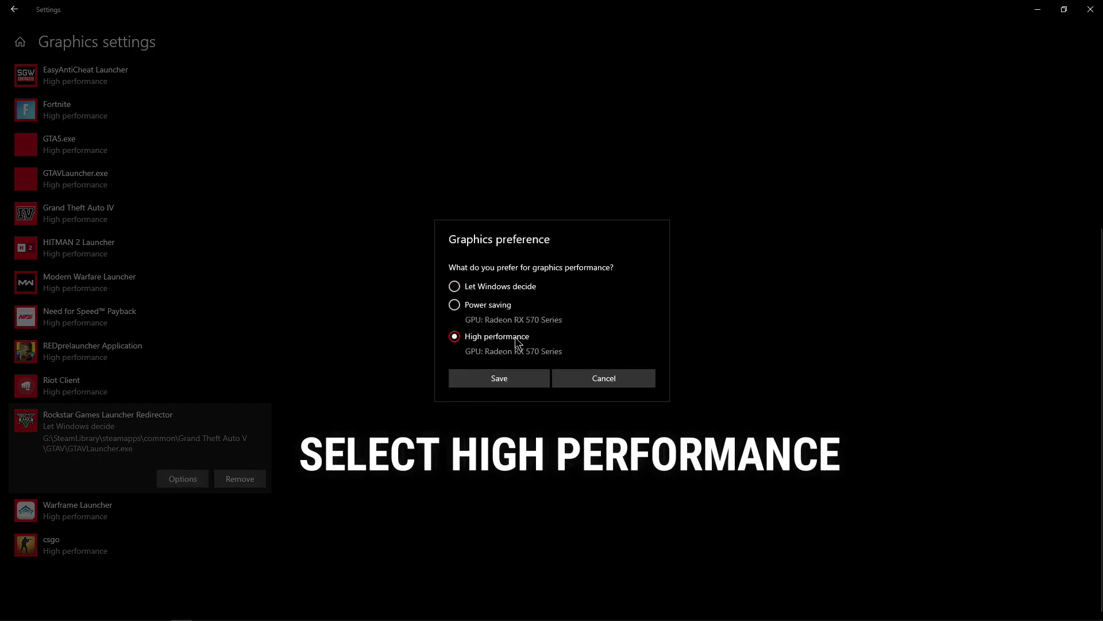
click(509, 379)
click(1090, 9)
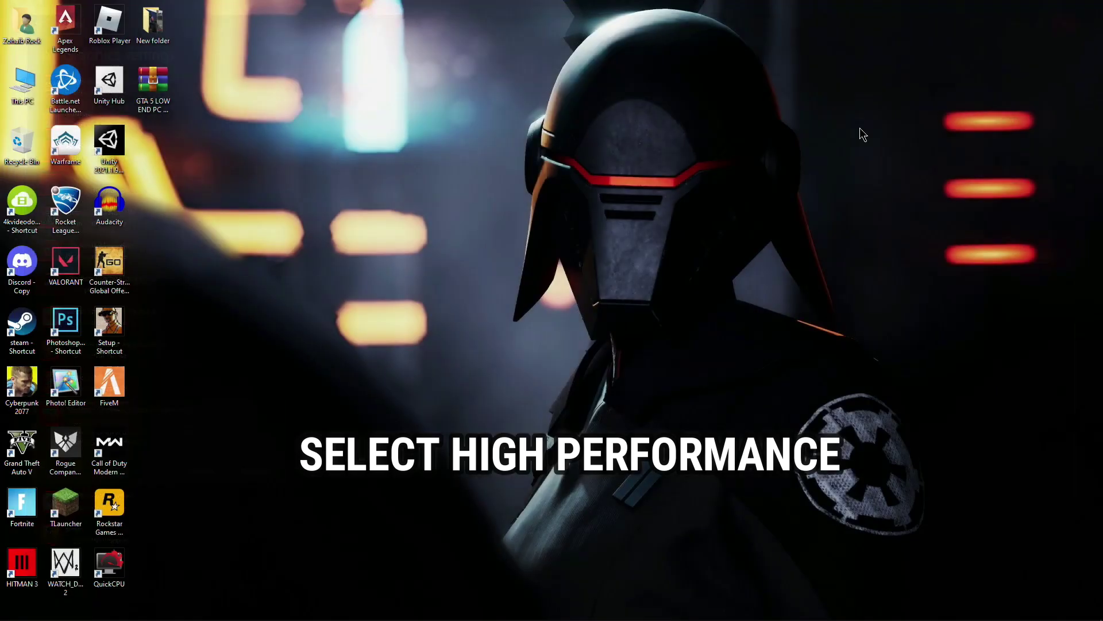
Find the Run app through Windows search and use it to open the %temp% folder.
click(32, 612)
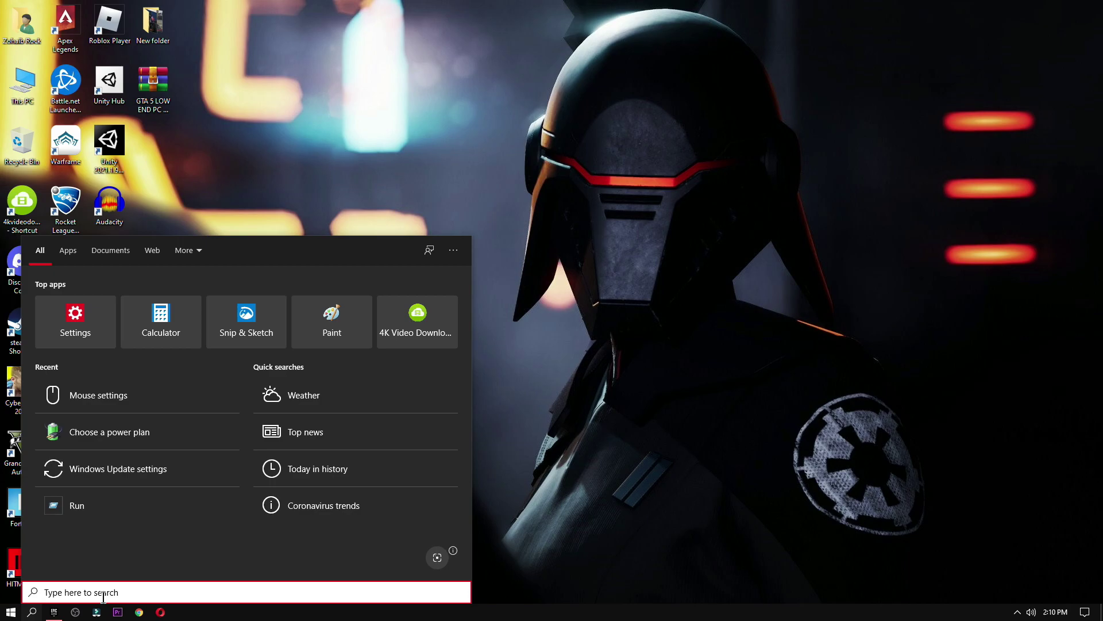
text(run)
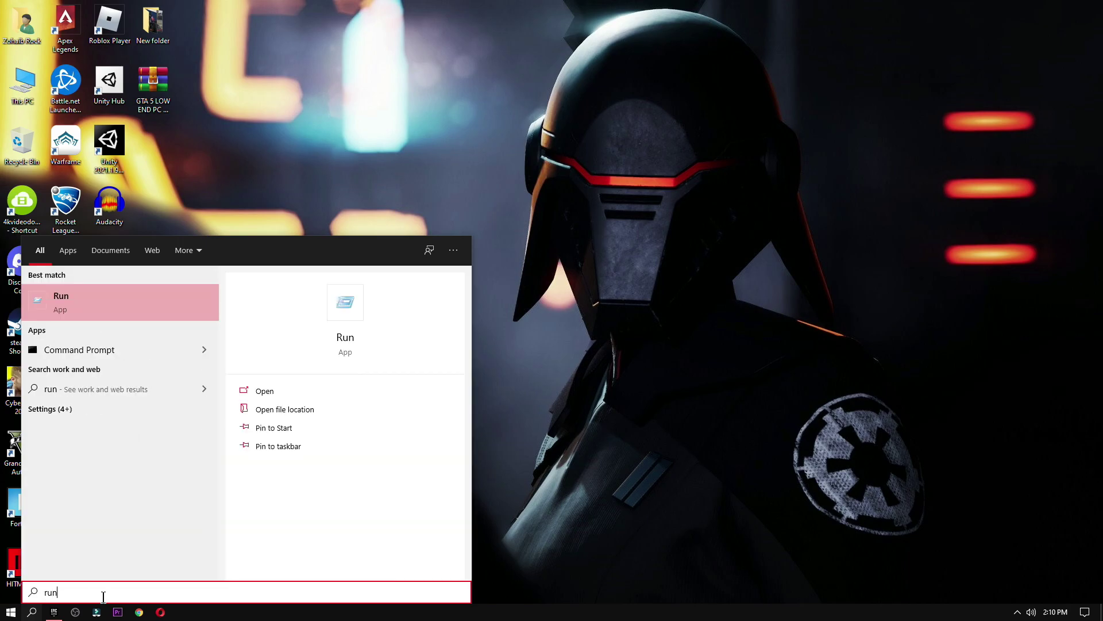
click(61, 301)
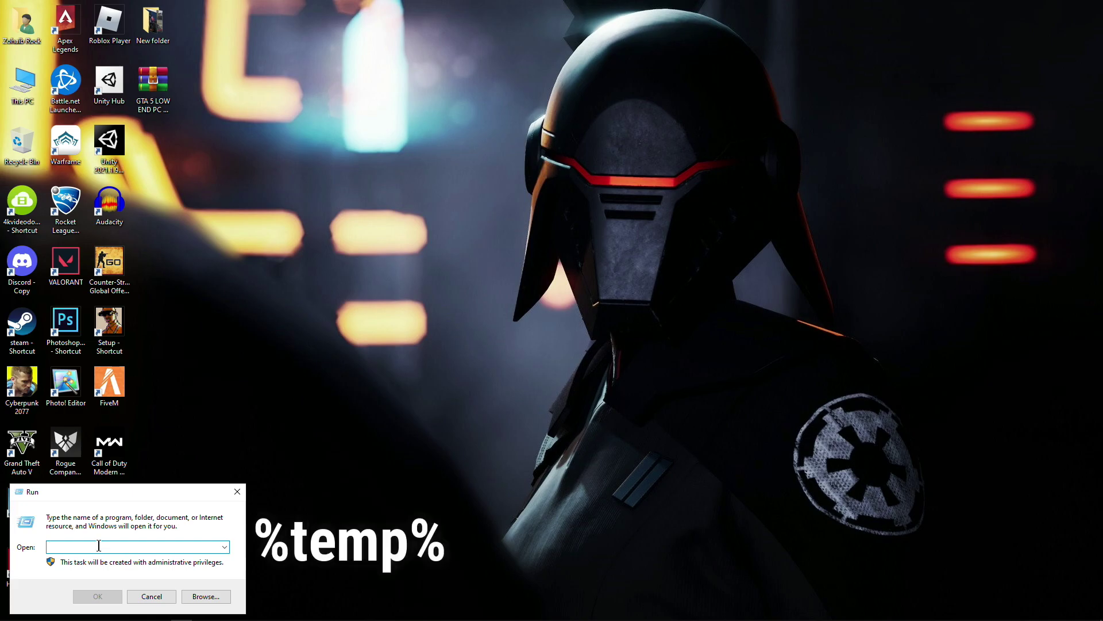
text(%temp%)
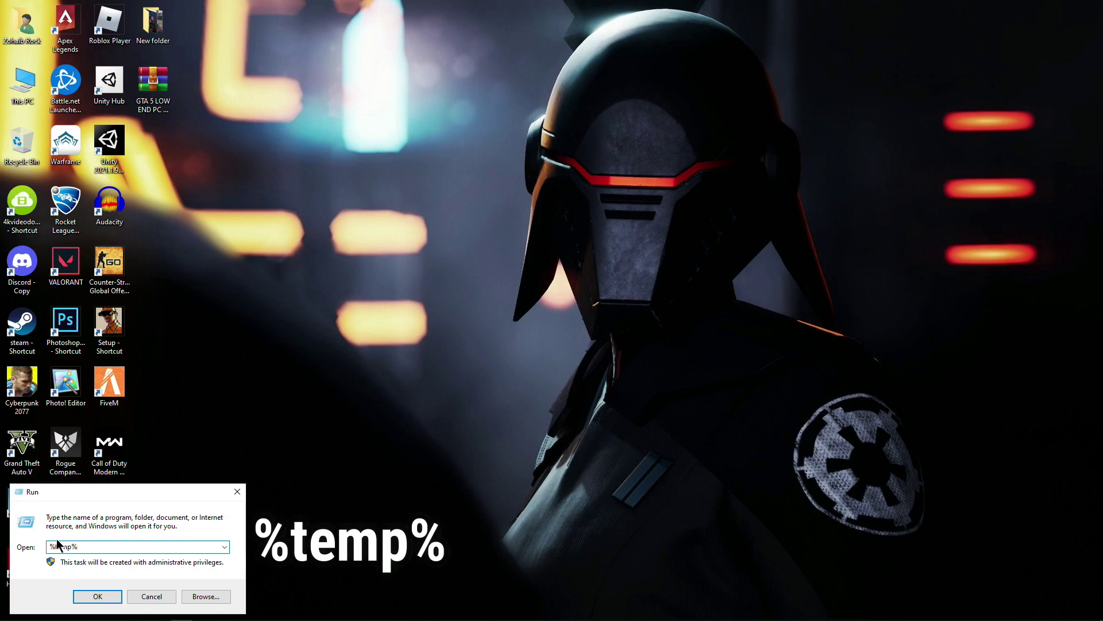
click(86, 596)
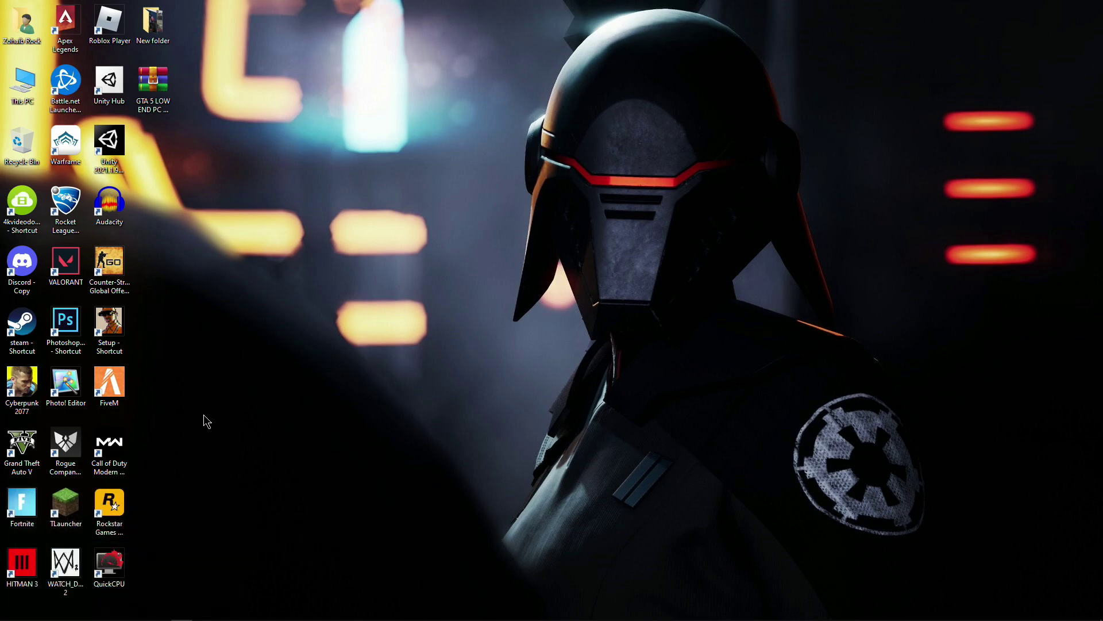
Delete all files and folders in the Temp folder, skipping any file in use, and close the folder.
click(153, 214)
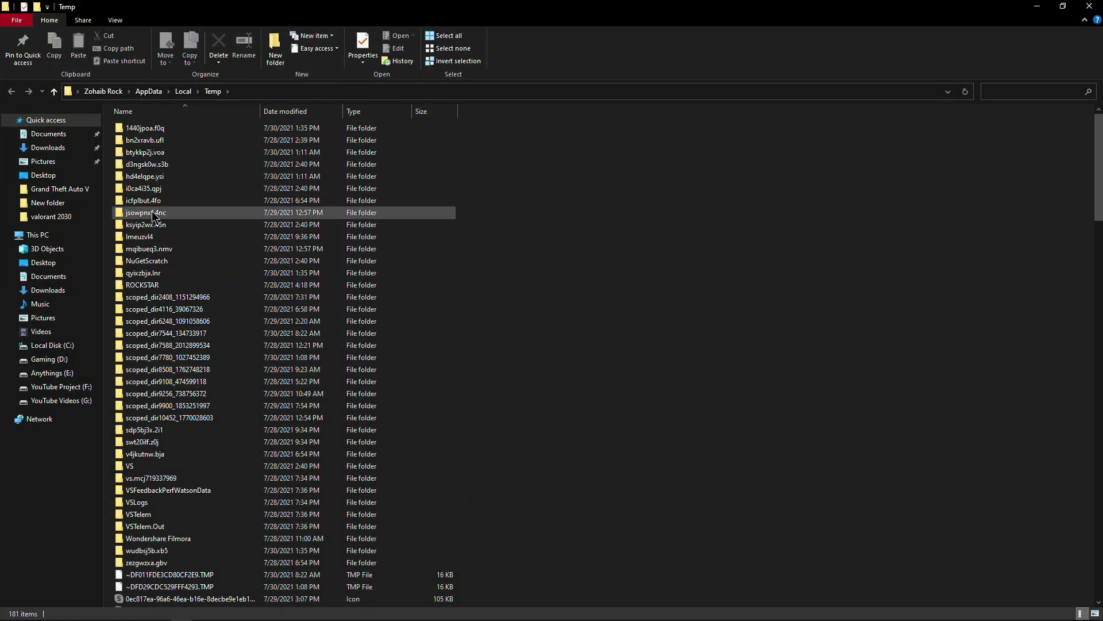
key(ctrl+a)
right_click(153, 213)
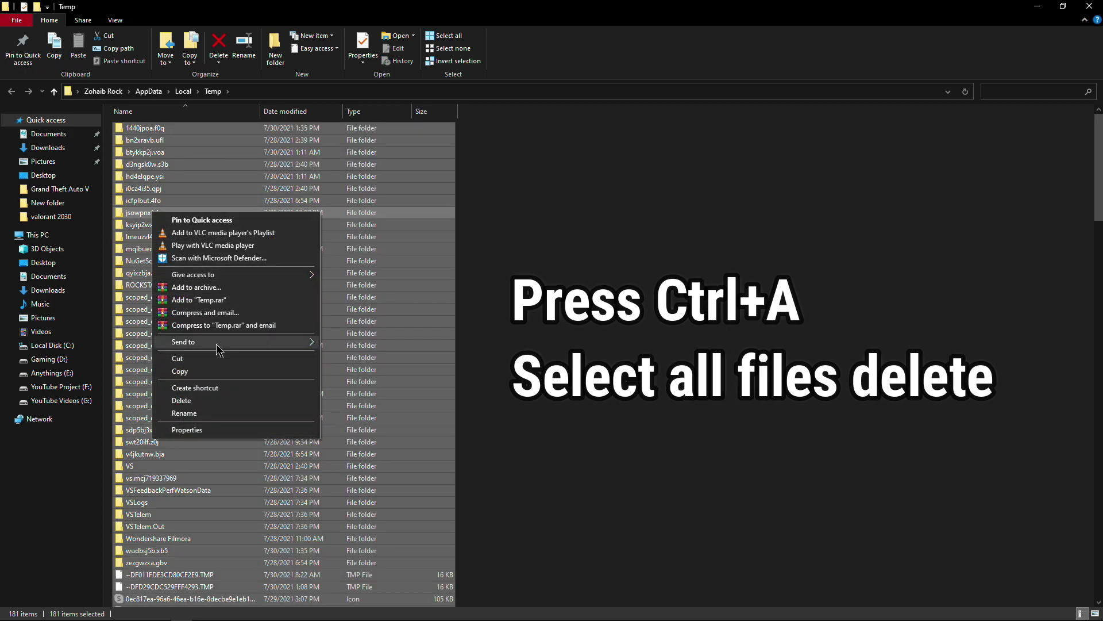
click(283, 399)
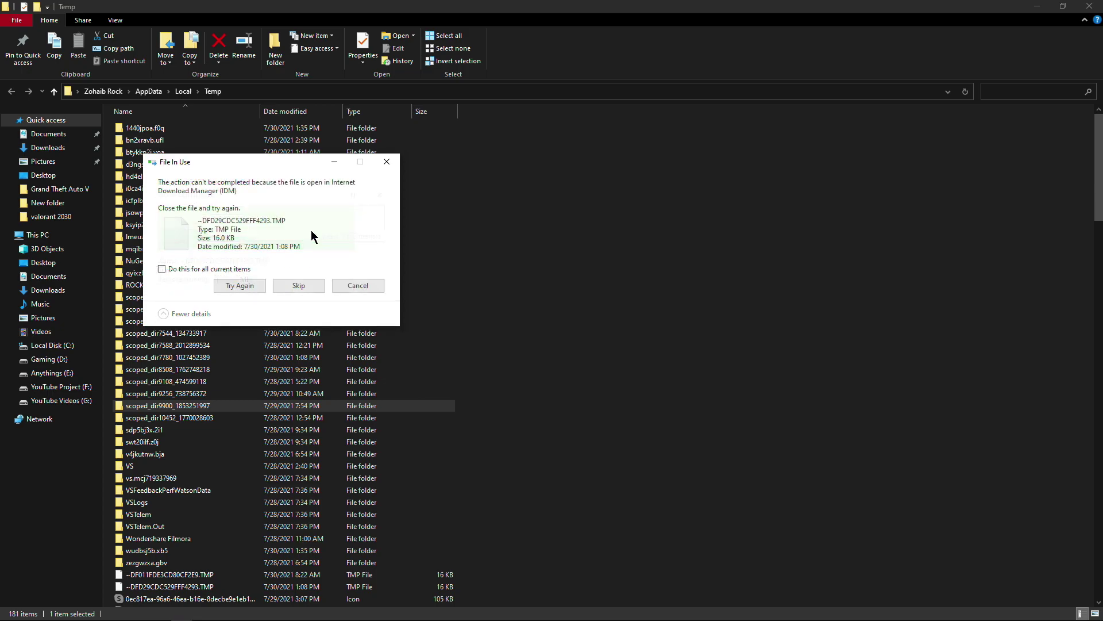
click(298, 287)
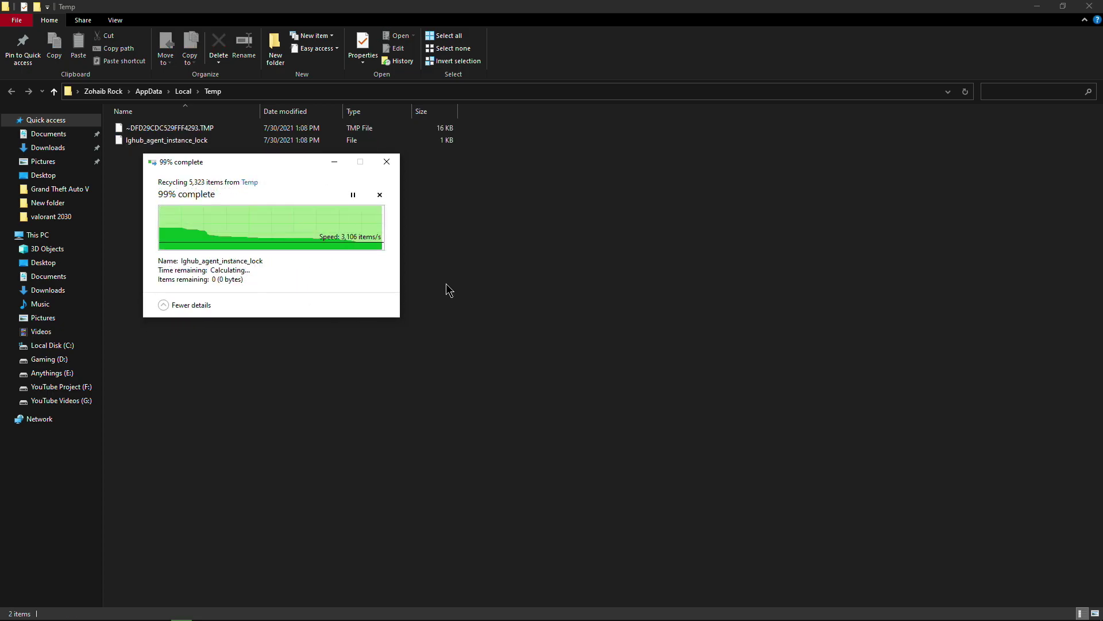
click(1090, 8)
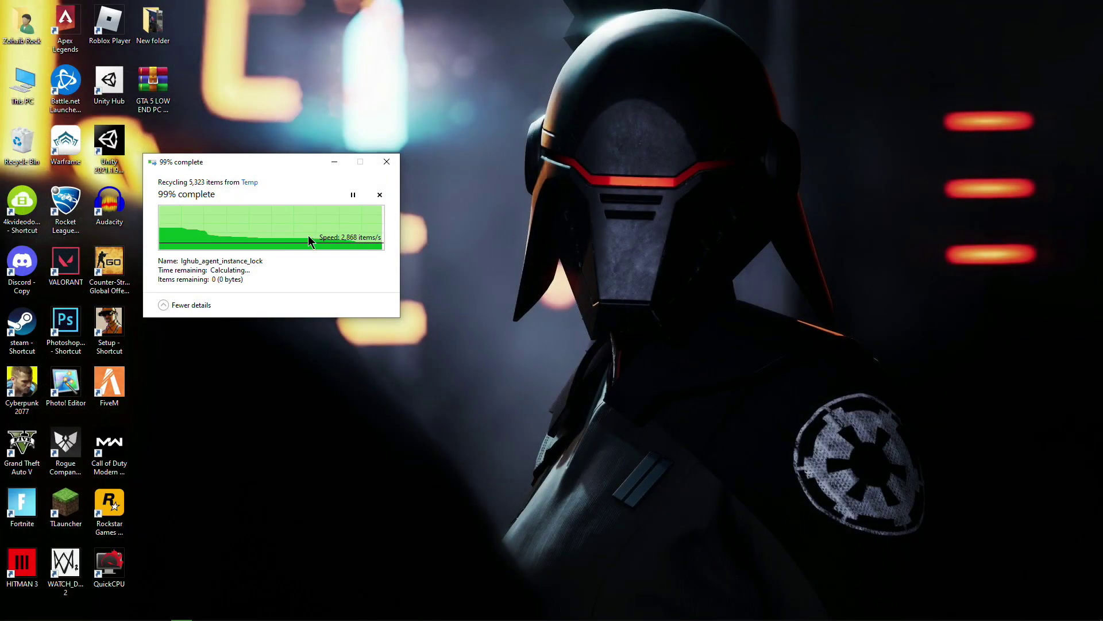
Find the Run app through Windows search and use it to open the prefetch folder.
click(32, 612)
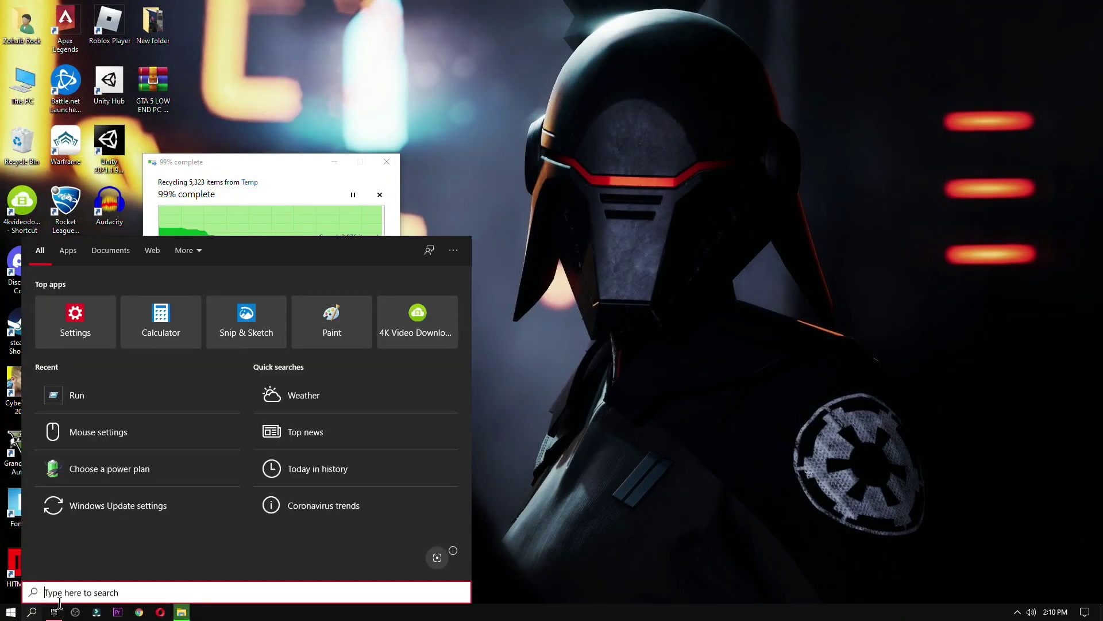
text(run)
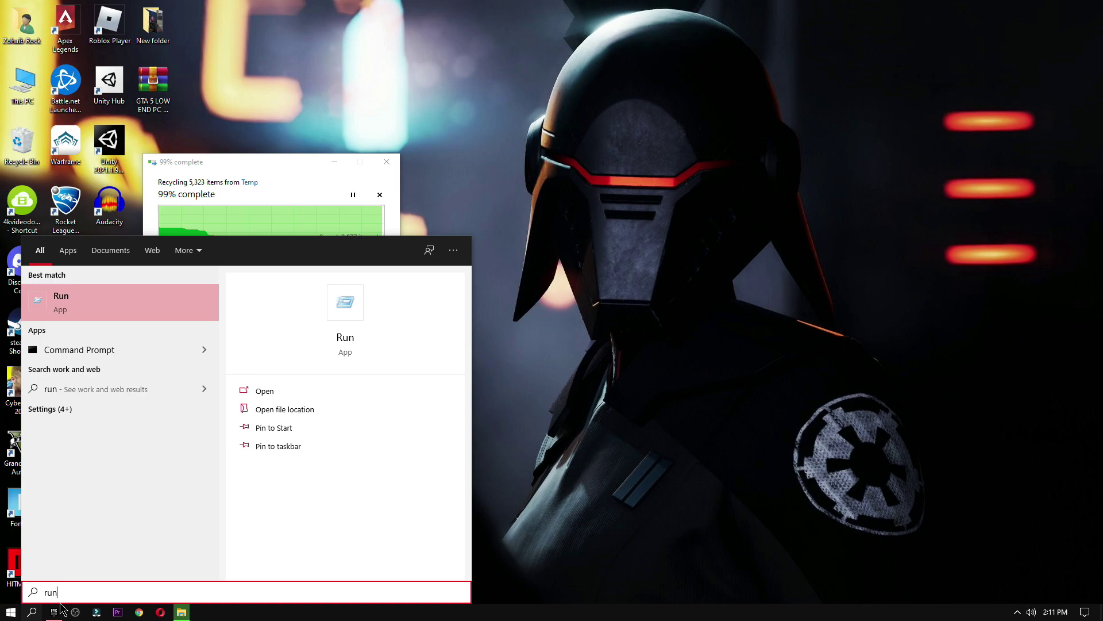
click(89, 299)
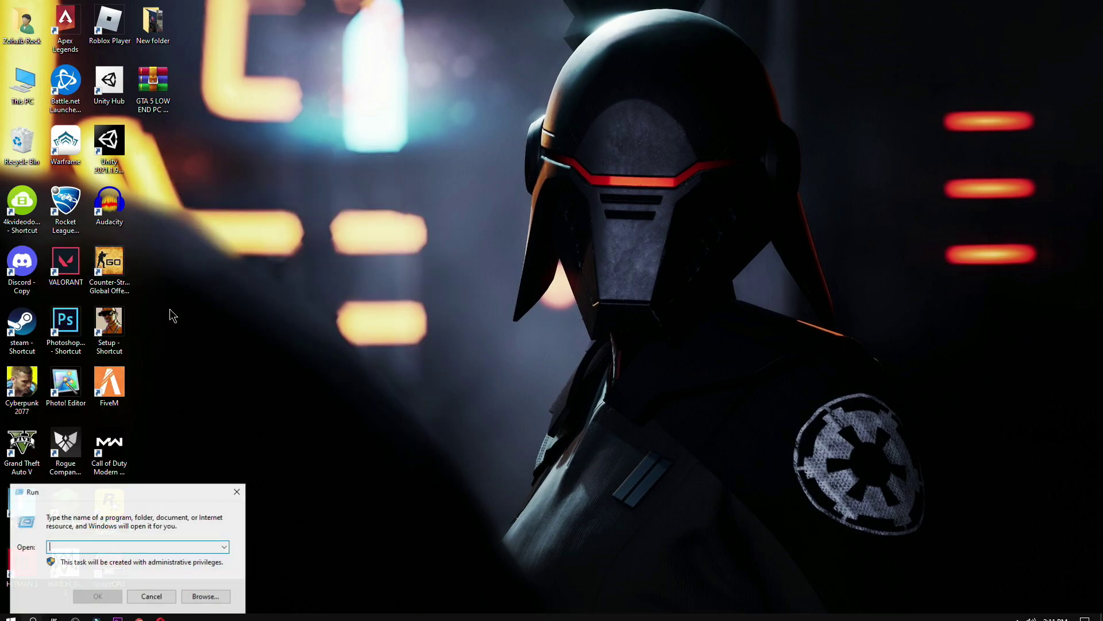
text(prefetch)
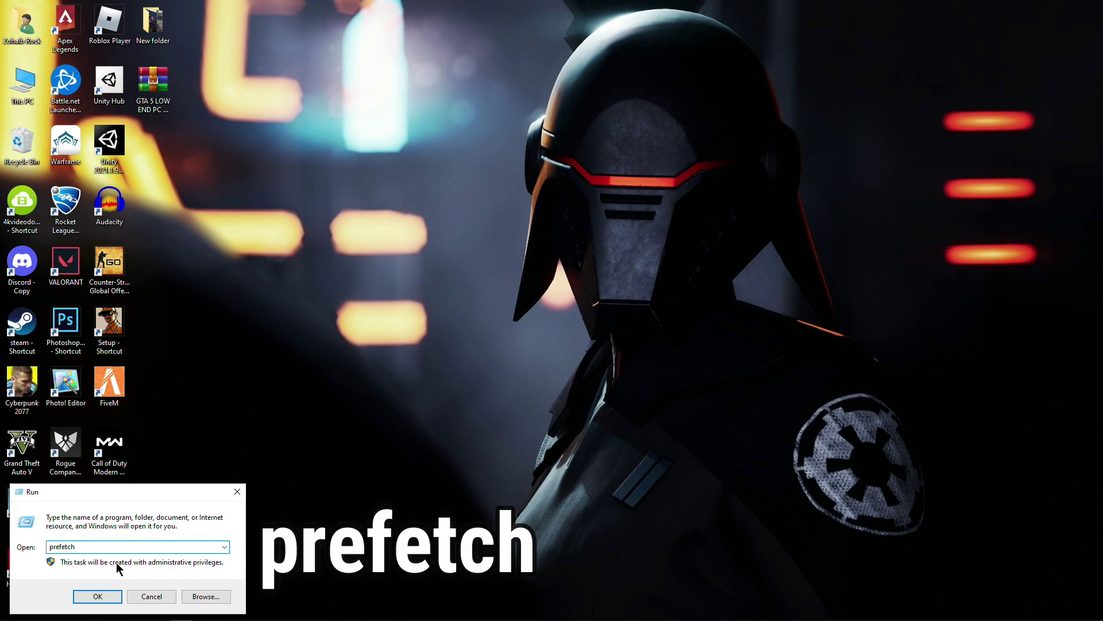
click(113, 596)
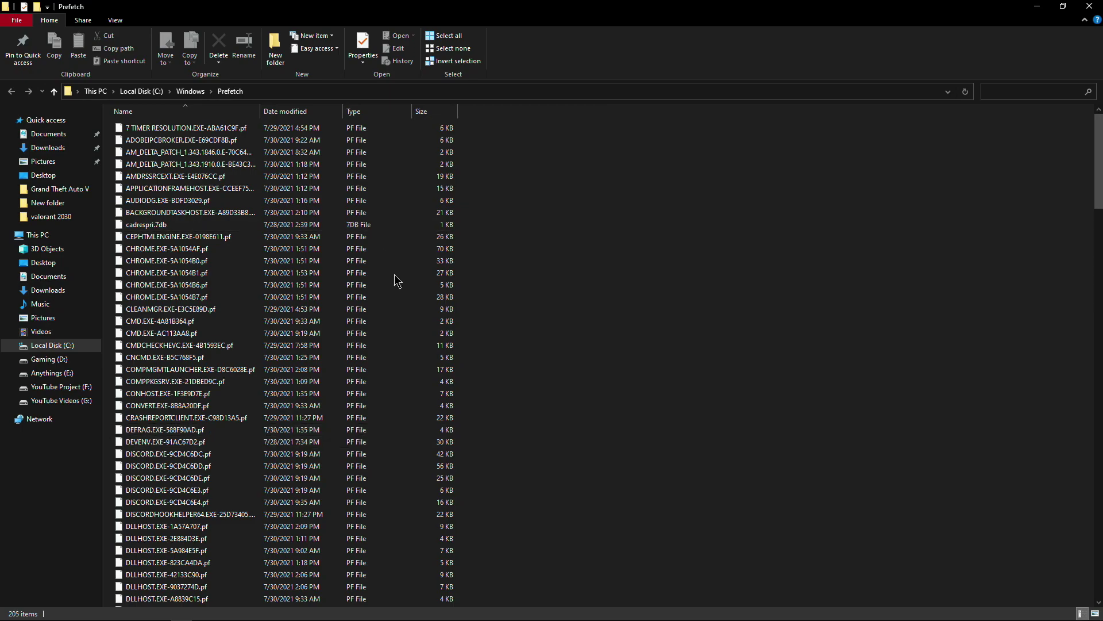
Delete all files in the Prefetch folder, skipping the file in use, and close the folder.
click(138, 188)
key(ctrl+a)
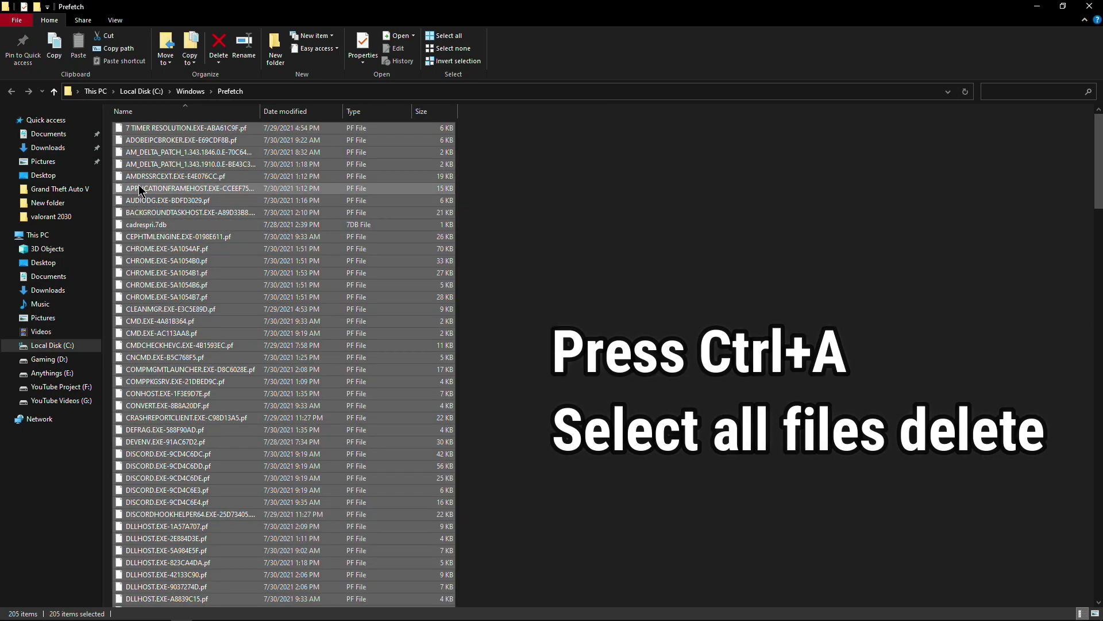
right_click(142, 185)
click(169, 333)
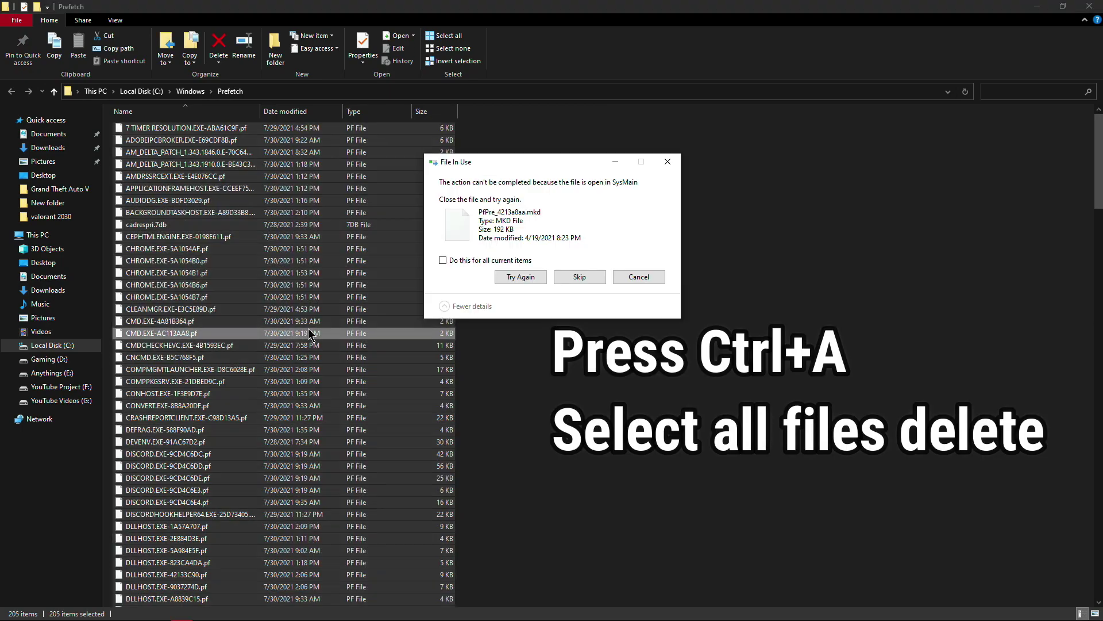
click(581, 277)
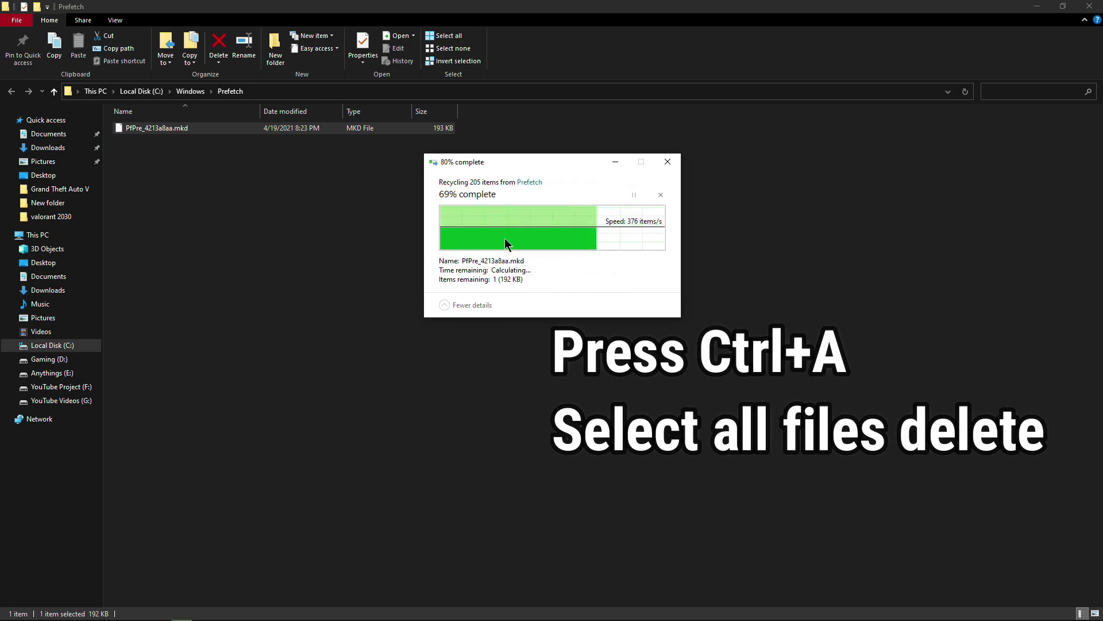
click(747, 225)
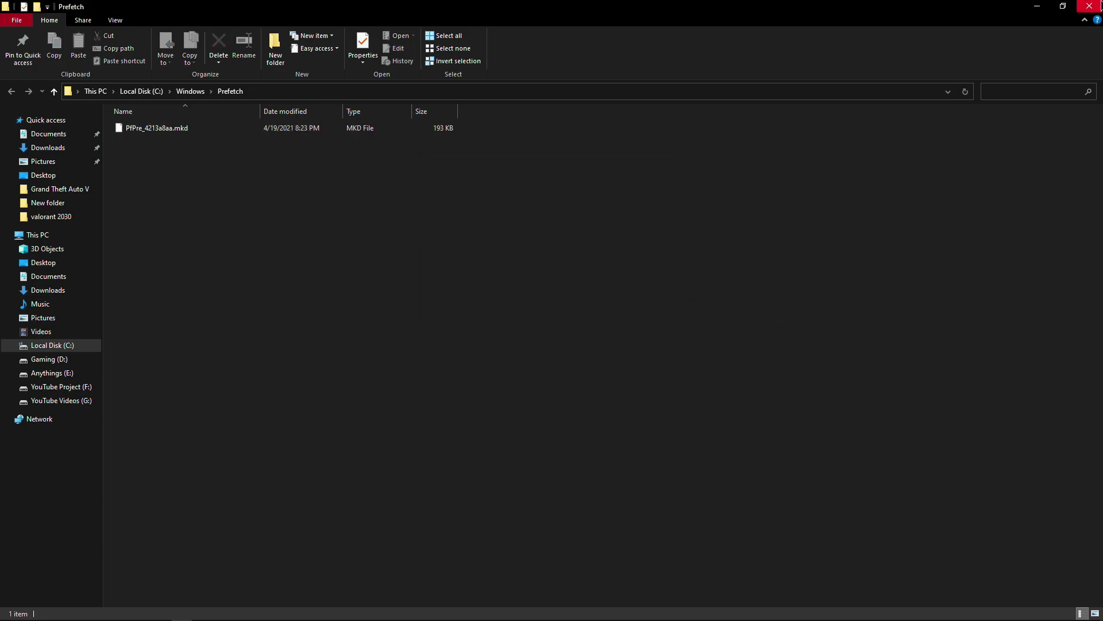
click(1089, 6)
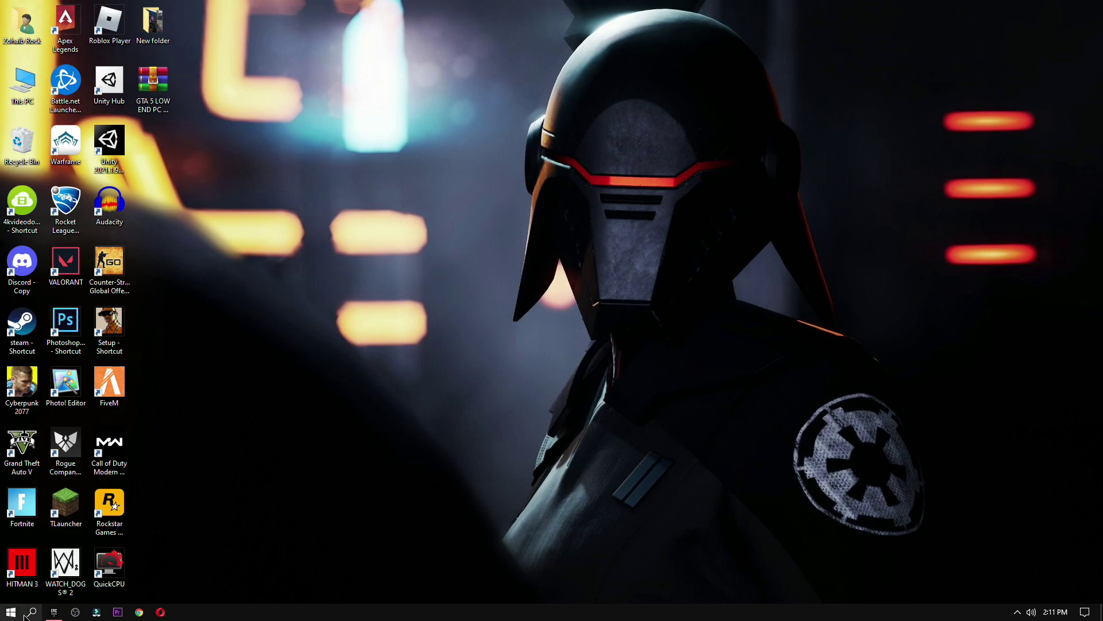
Find the Run app through Windows search and launch System Configuration with the msconfig command.
click(31, 612)
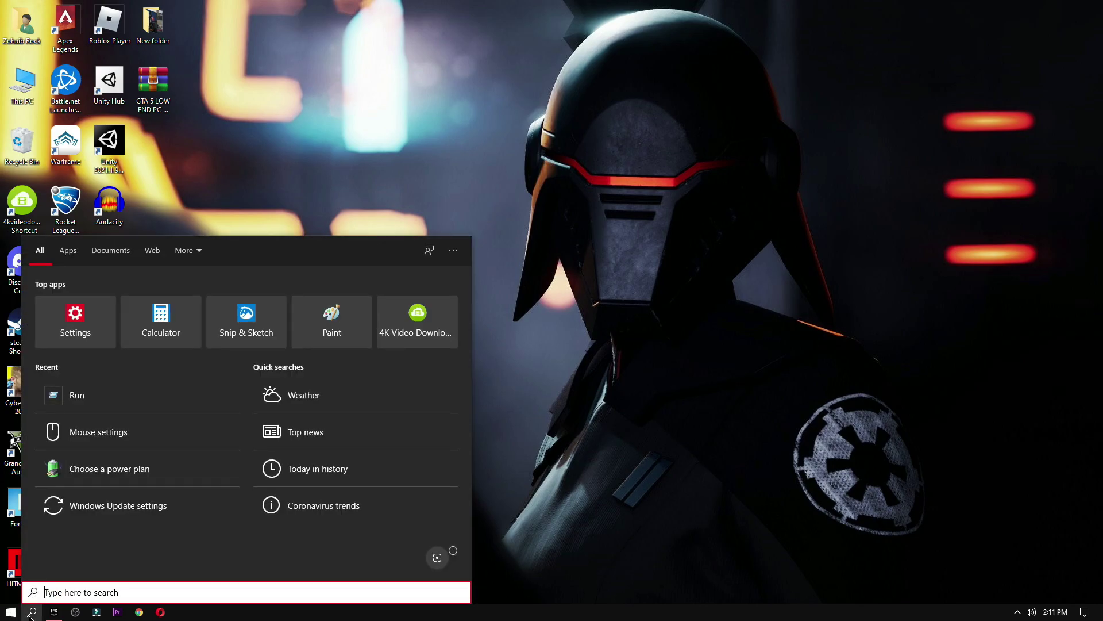
text(m)
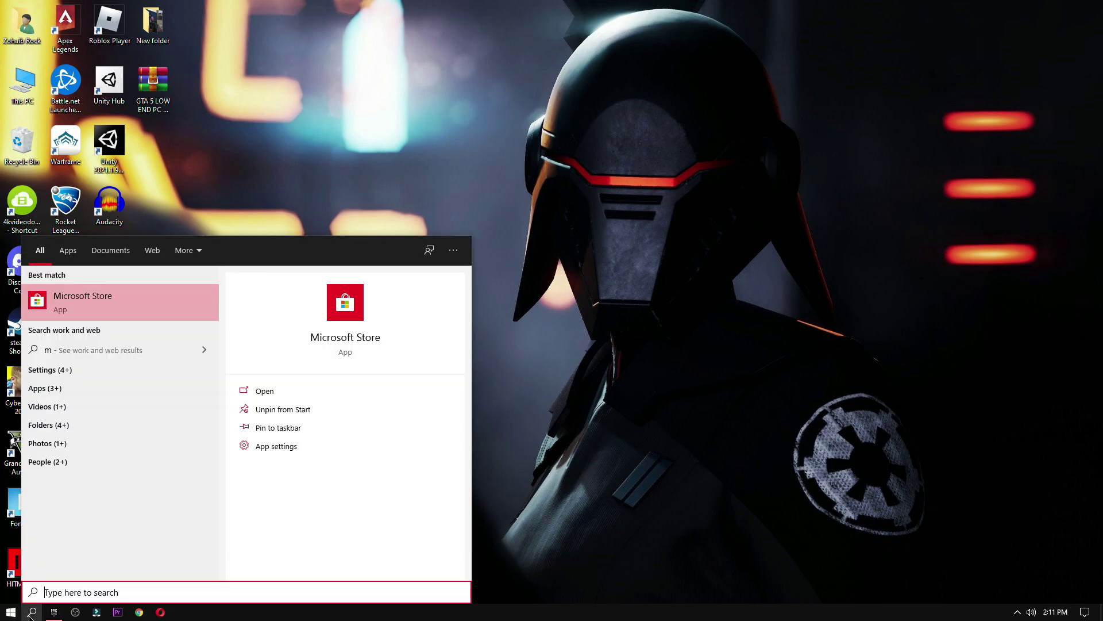
key(BackSpace)
text(run)
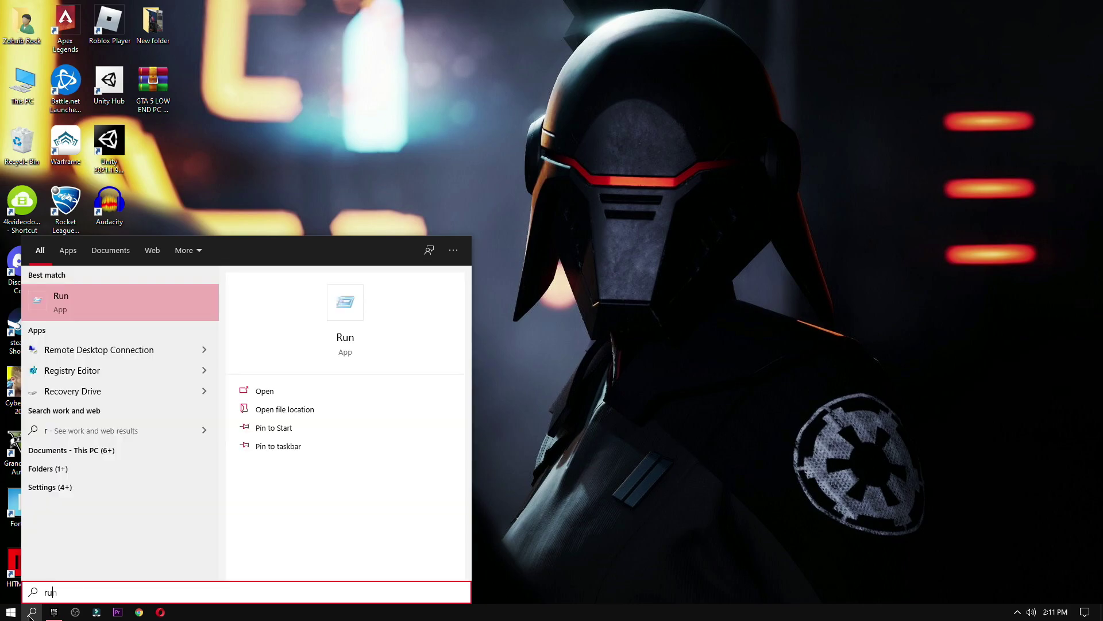
key(Return)
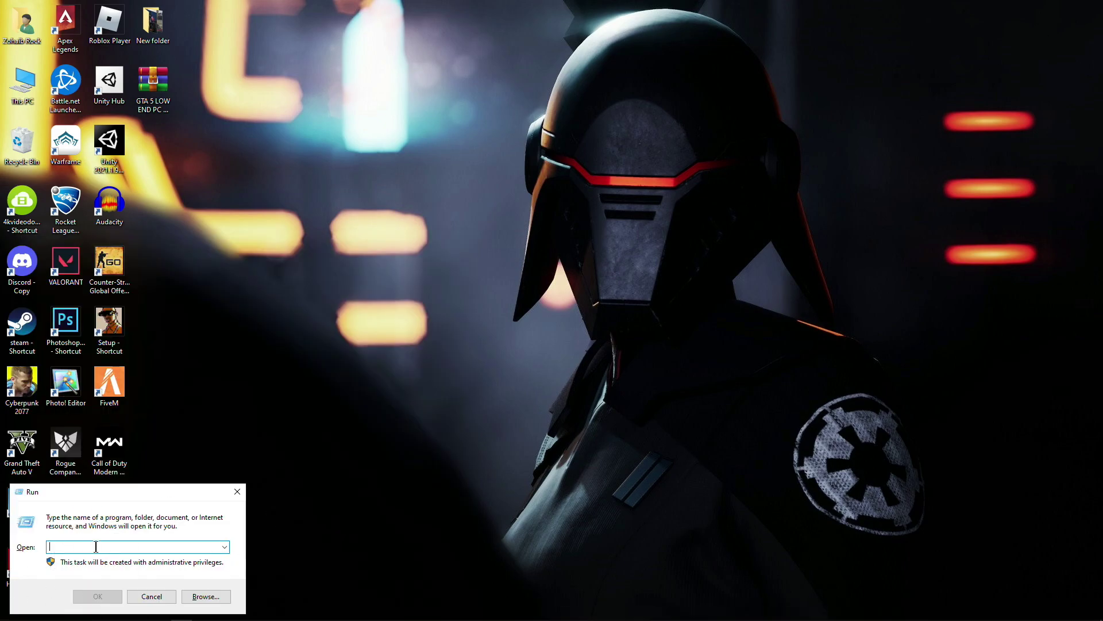
text(ms)
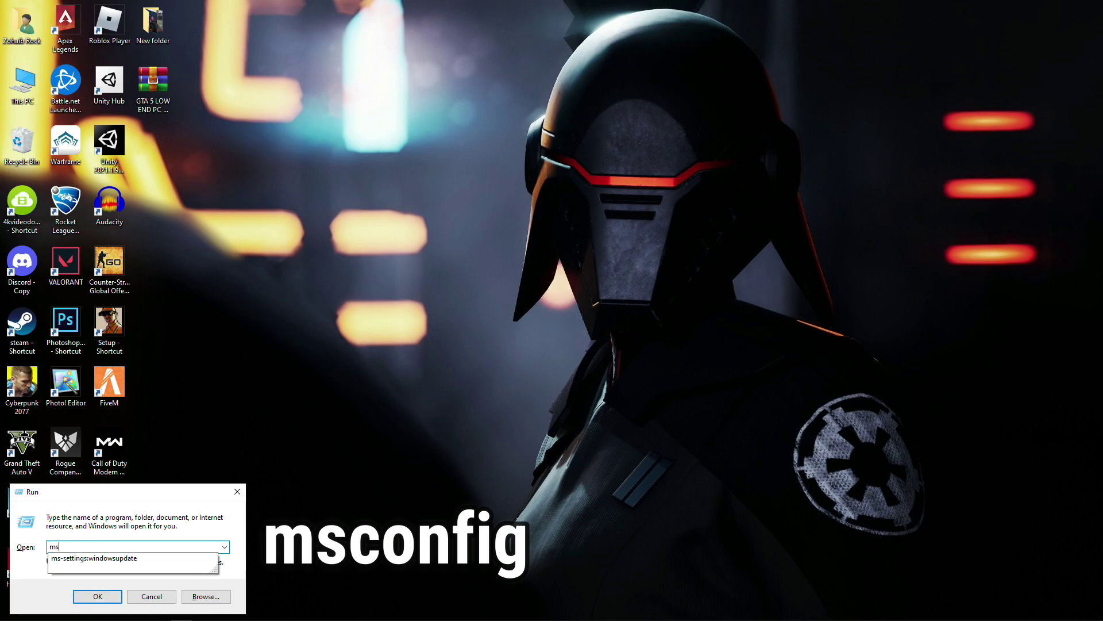
text(config)
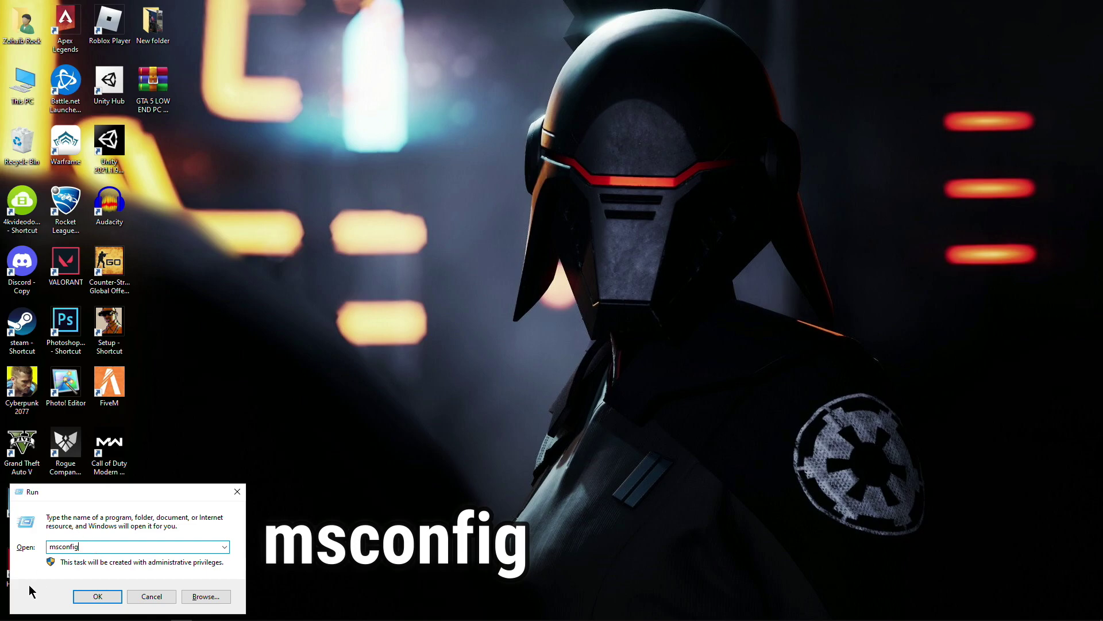
click(109, 598)
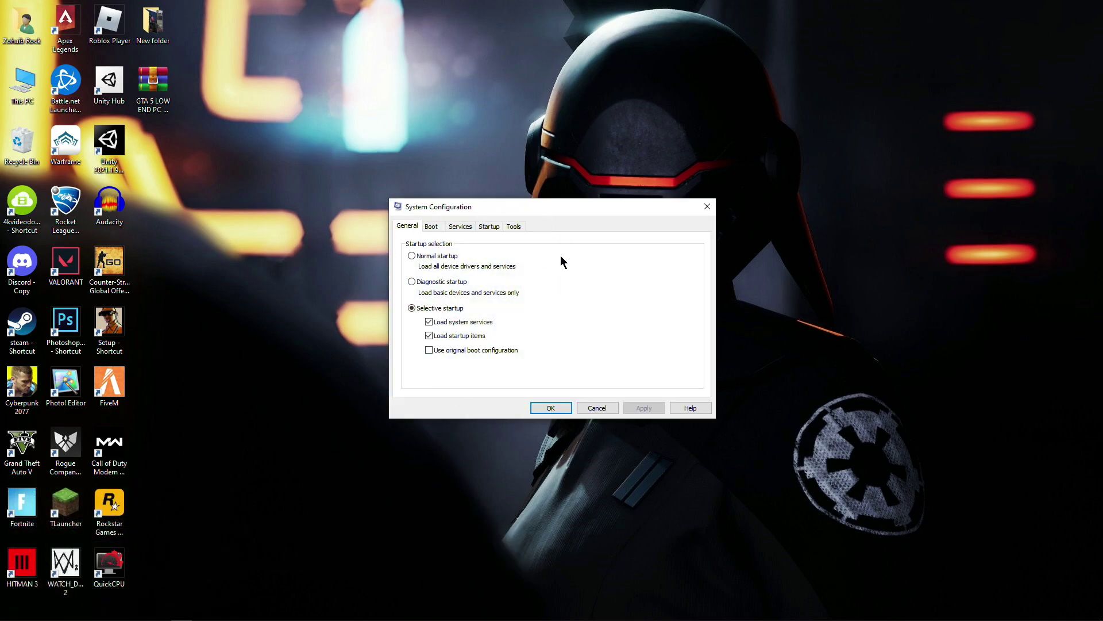
In System Configuration's boot options, set the timeout to 5 seconds and have No GUI boot enabled.
drag(578, 209, 615, 125)
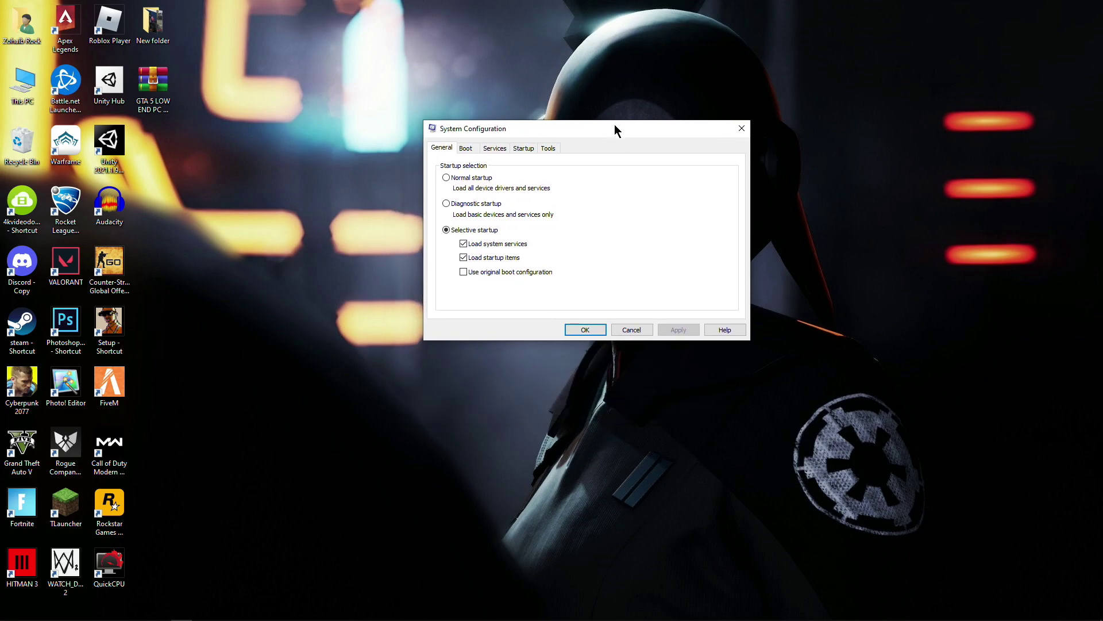
click(473, 147)
click(668, 258)
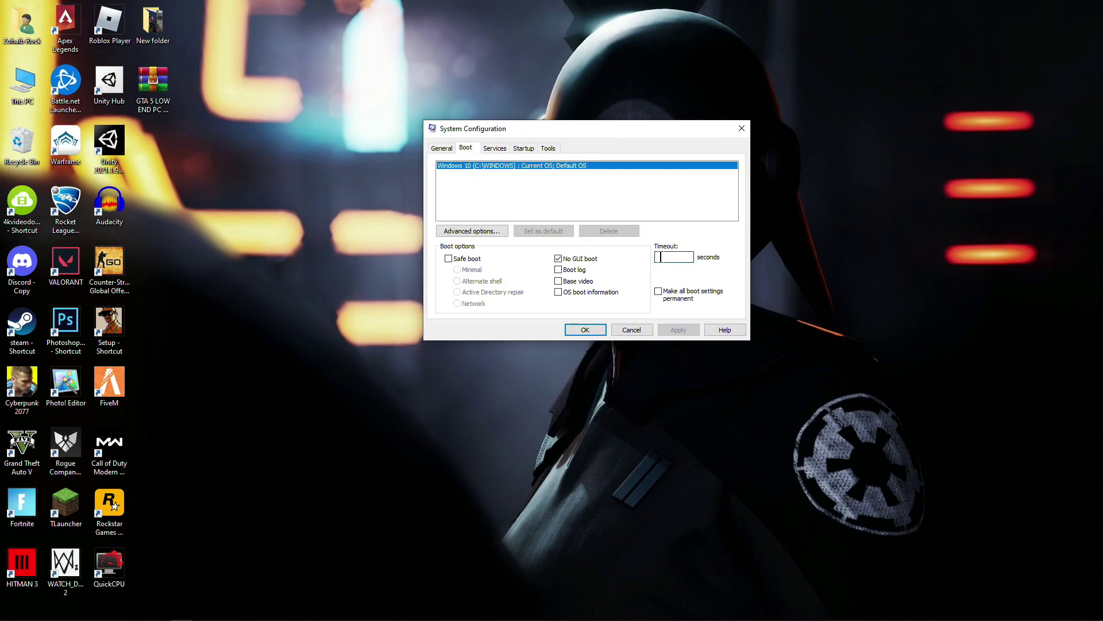
click(558, 259)
Set the number of processors to 8 in the advanced boot options and confirm the System Configuration changes.
click(480, 230)
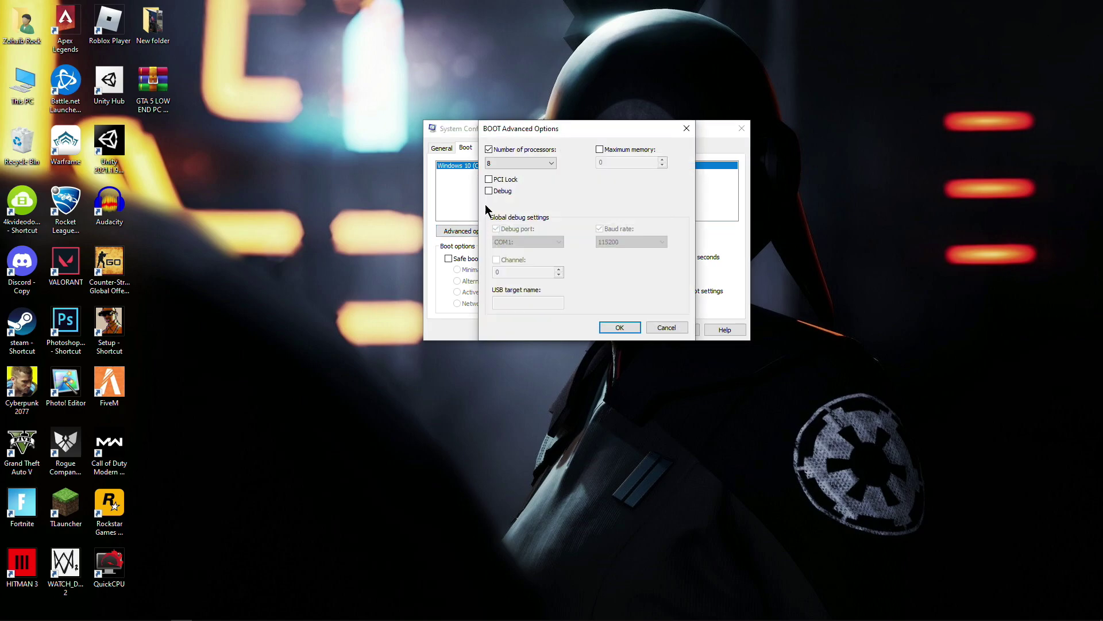
click(520, 163)
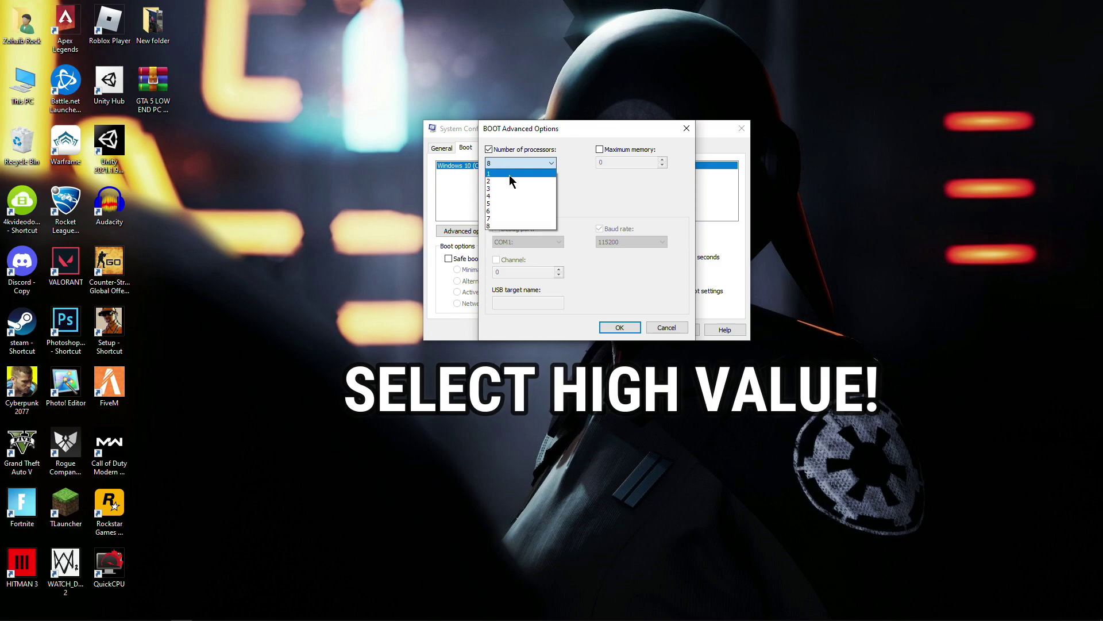
click(501, 225)
click(627, 330)
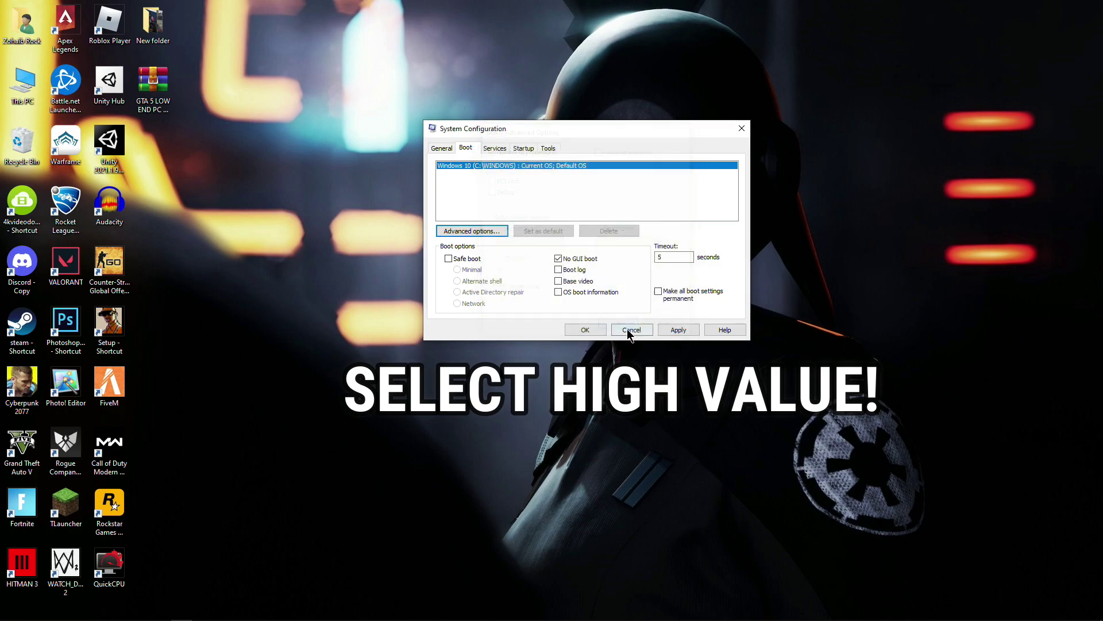
click(587, 334)
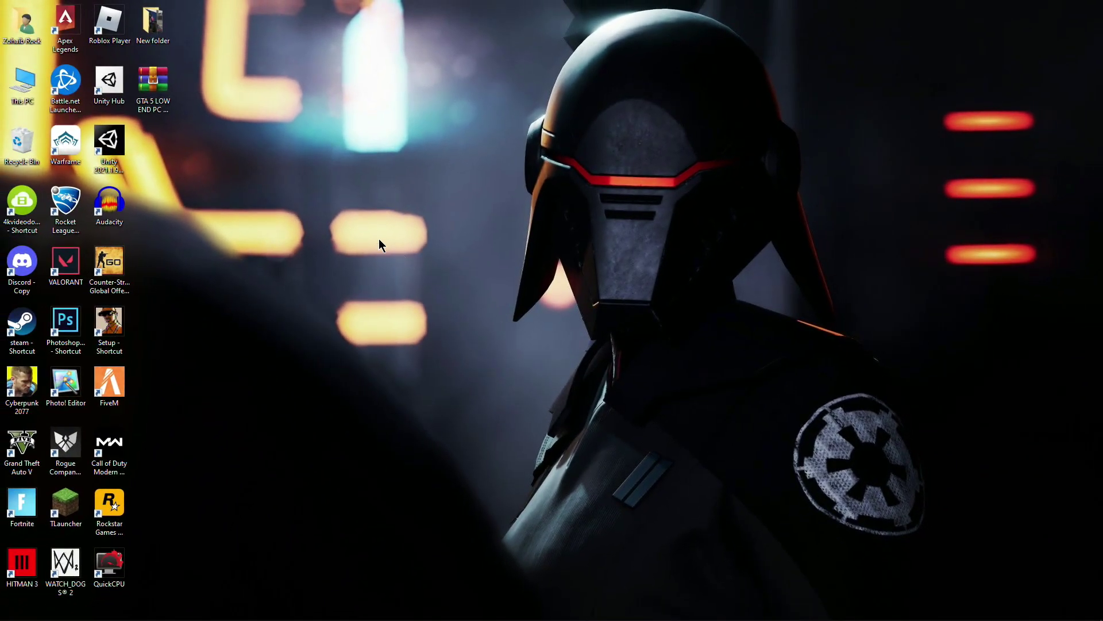
Extract the GTA 5 LOW END PC PACK archive onto the desktop, move the archive to the Recycle Bin and reposition the extracted folder.
drag(152, 83, 414, 182)
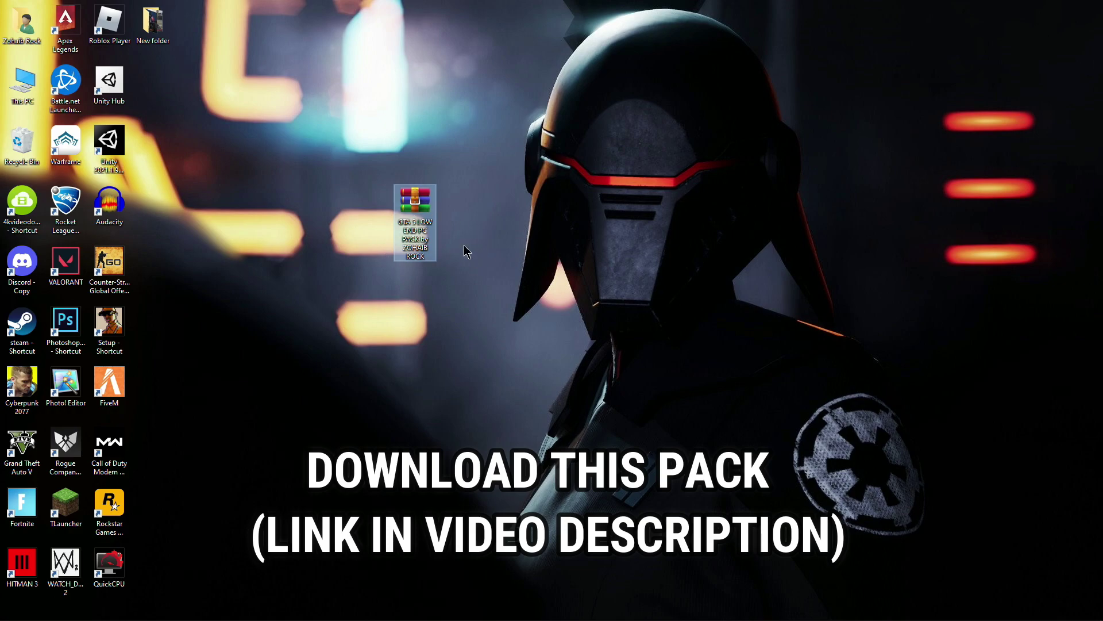
right_click(405, 208)
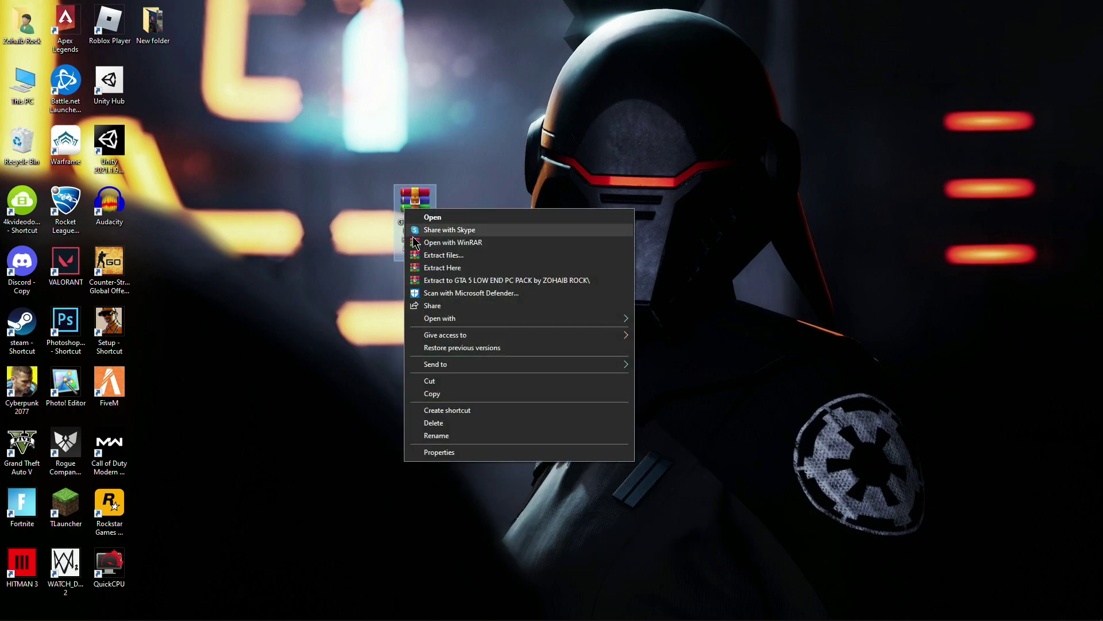
click(463, 268)
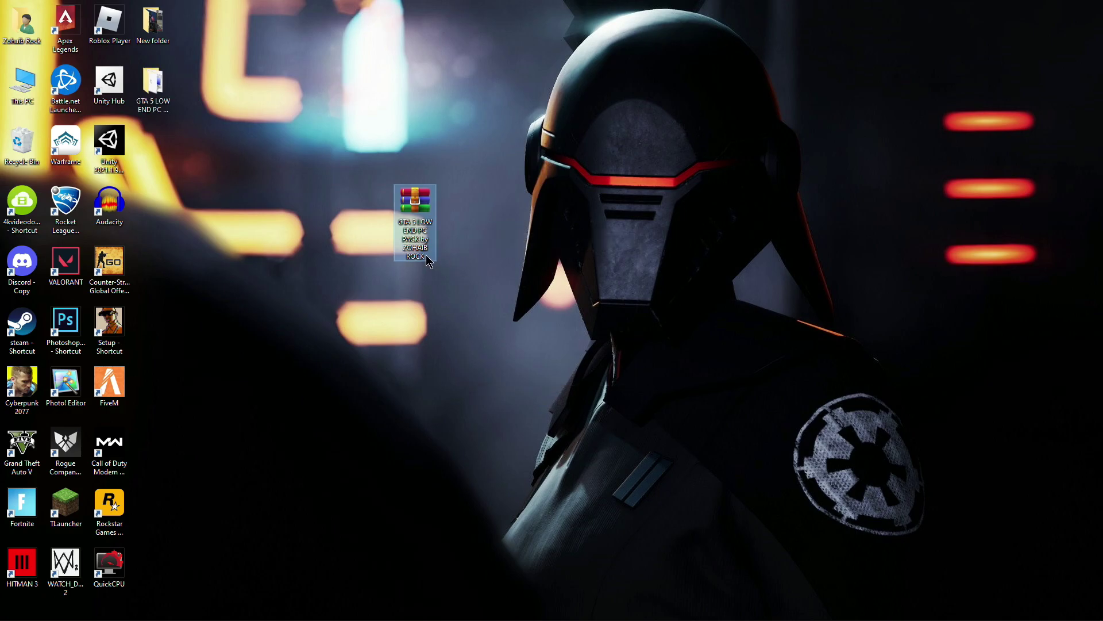
drag(409, 211, 26, 162)
drag(153, 86, 461, 170)
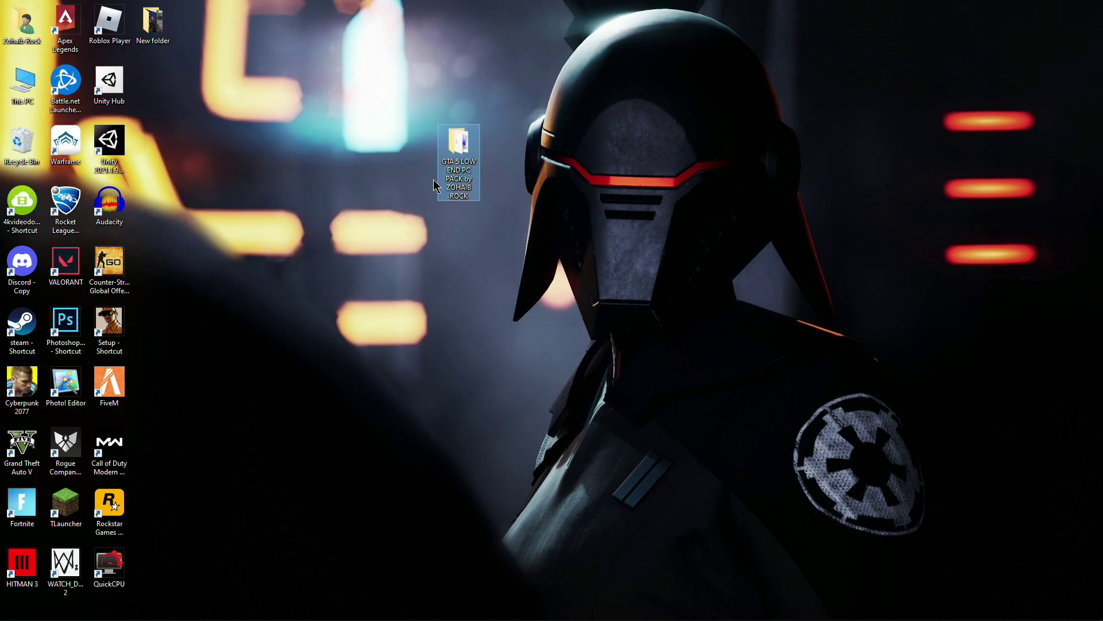
Run the Delete Temporary Files and Delete Windows Update Cache scripts from the extracted pack's Cleanup folder.
double_click(457, 158)
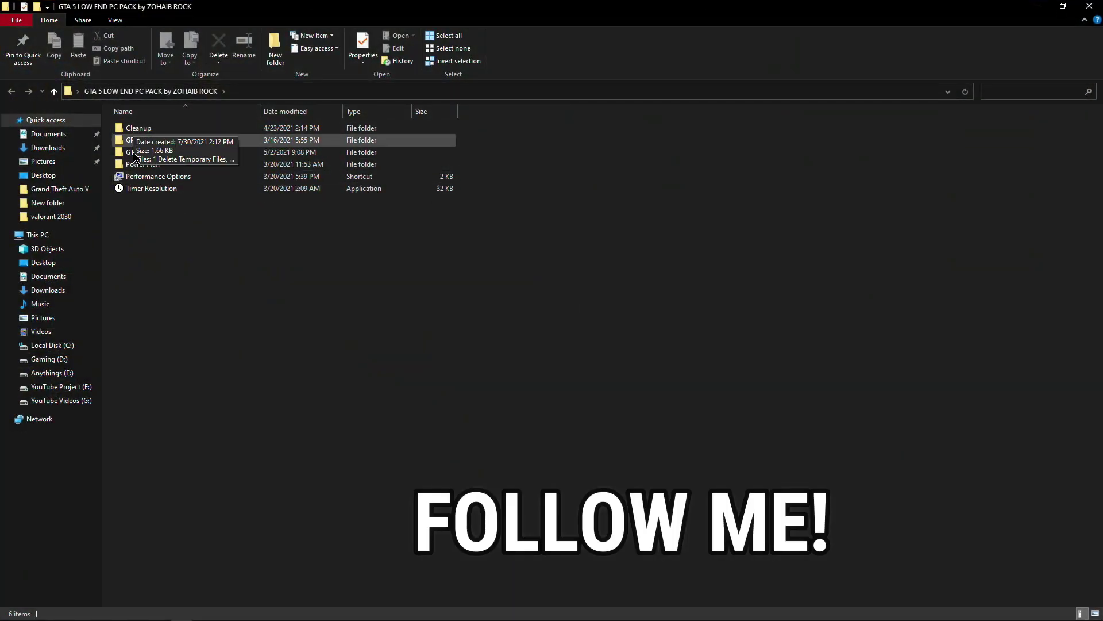
double_click(140, 129)
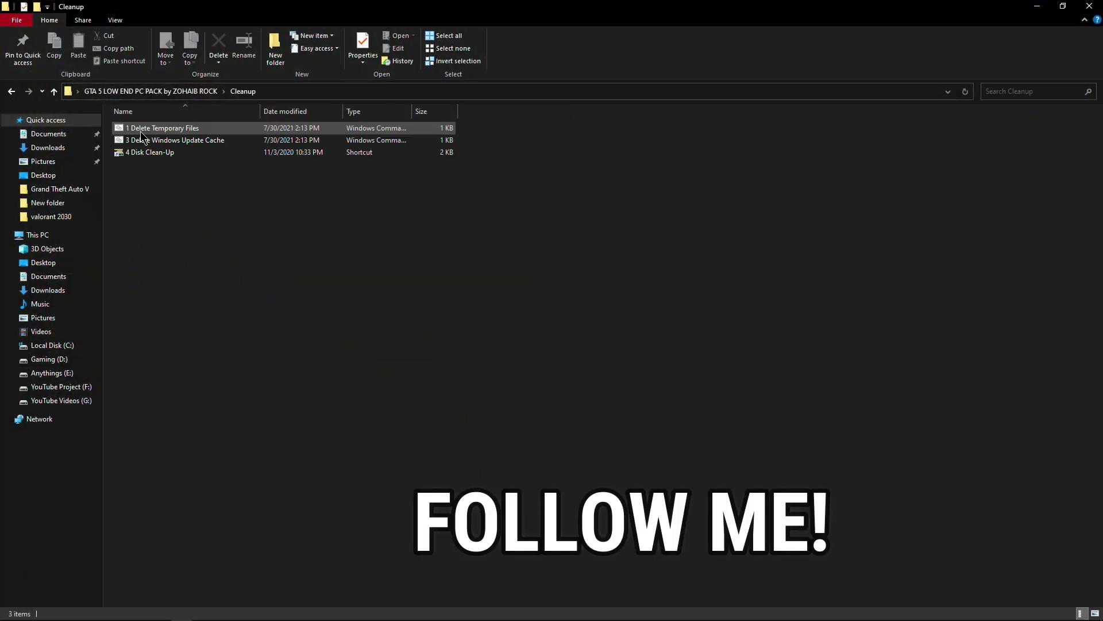
double_click(140, 132)
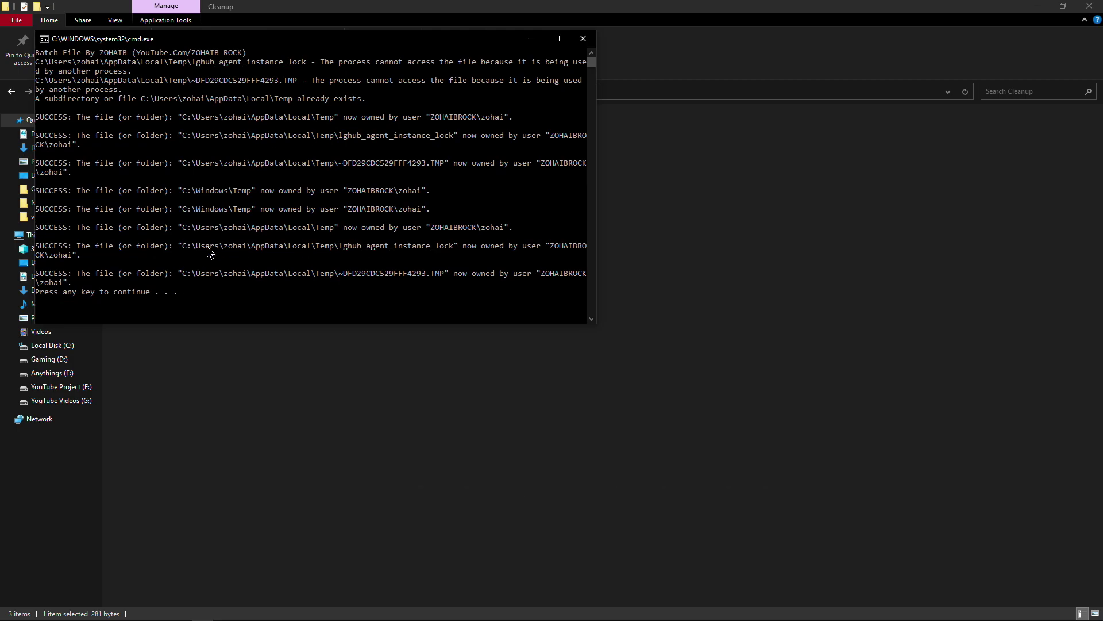
key(Return)
double_click(145, 142)
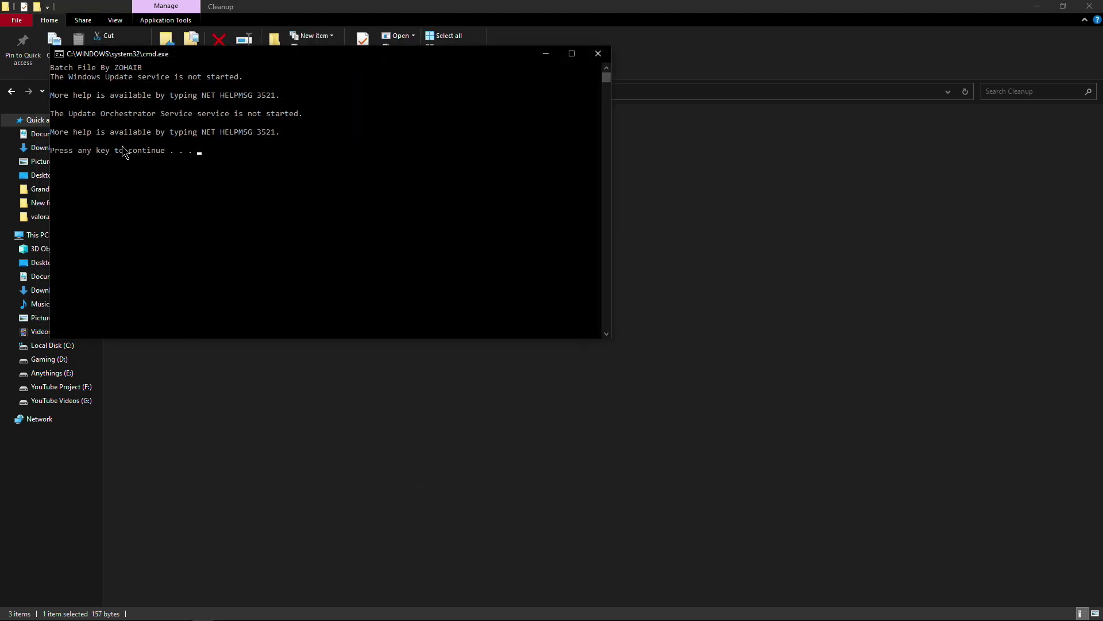
key(Return)
Launch the Disk Clean-Up shortcut from the Cleanup folder and choose drive C: for cleaning.
double_click(164, 154)
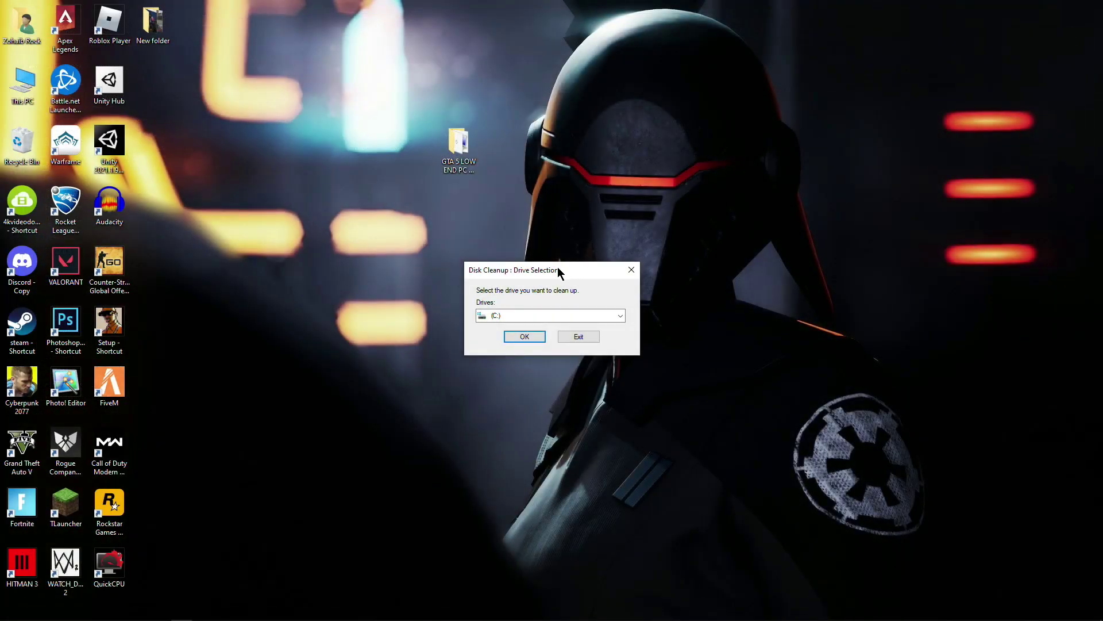
drag(557, 270, 512, 123)
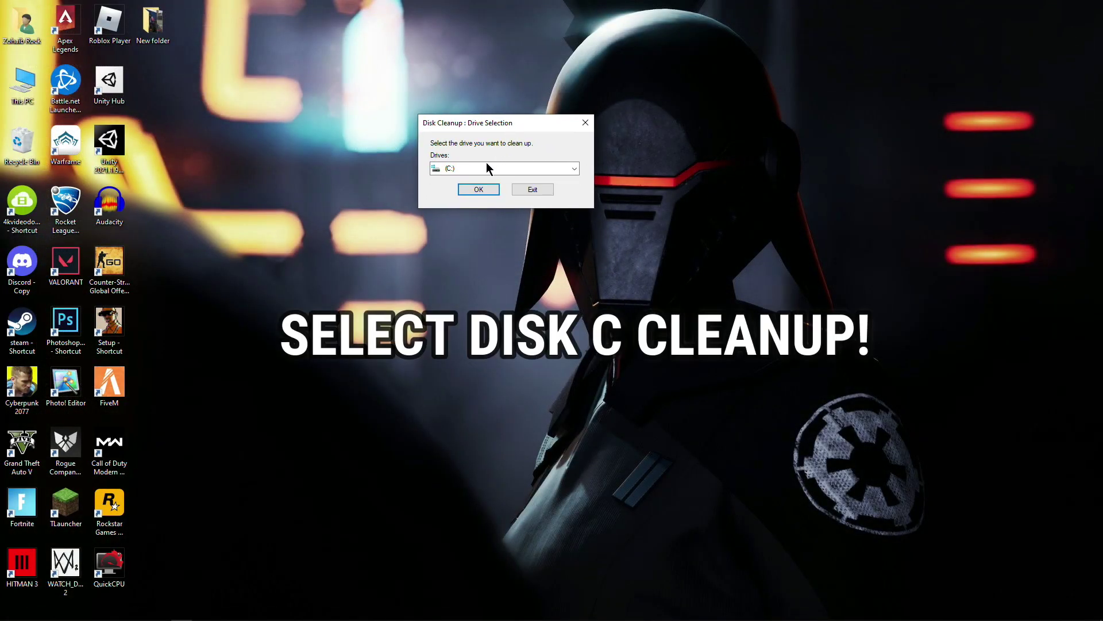
click(469, 168)
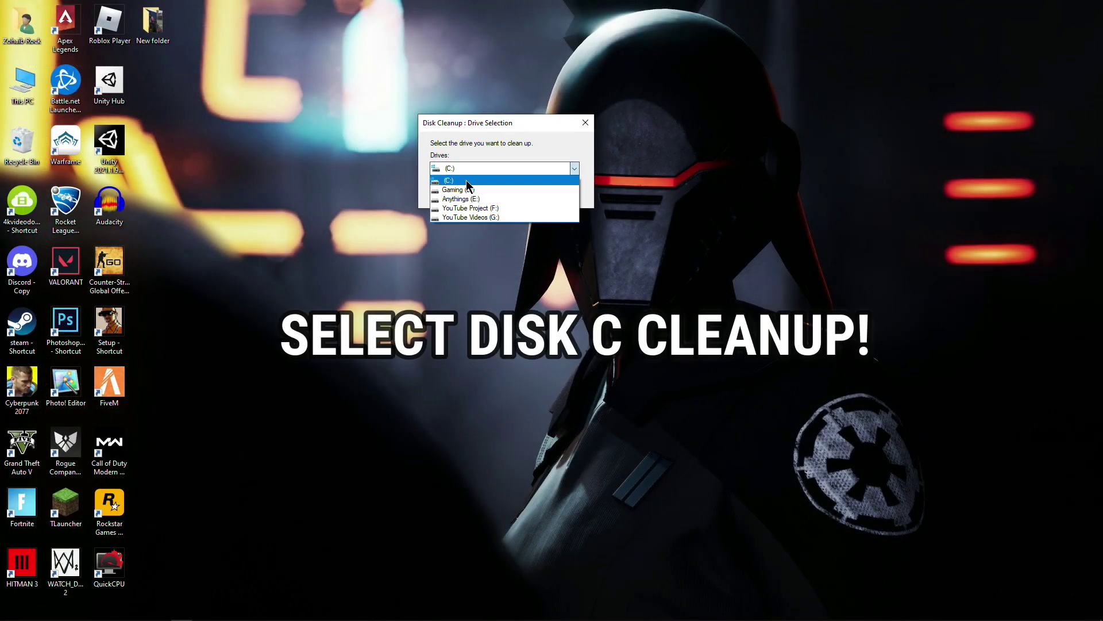
click(473, 180)
click(472, 186)
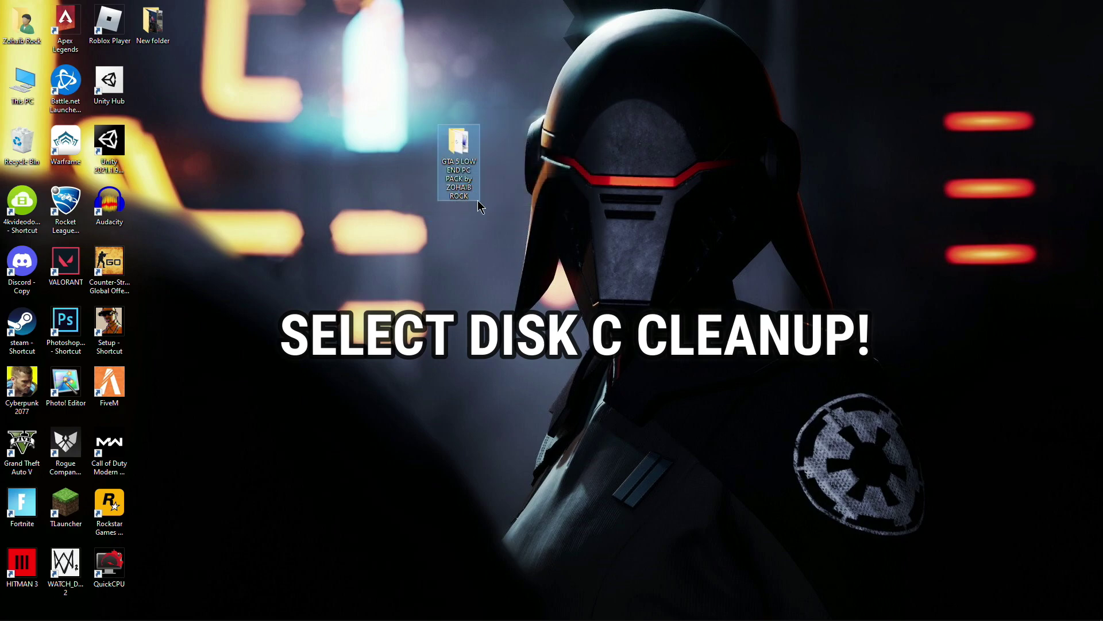
Have all listed file categories on drive C: selected in Disk Cleanup and confirm their deletion.
drag(508, 275, 476, 123)
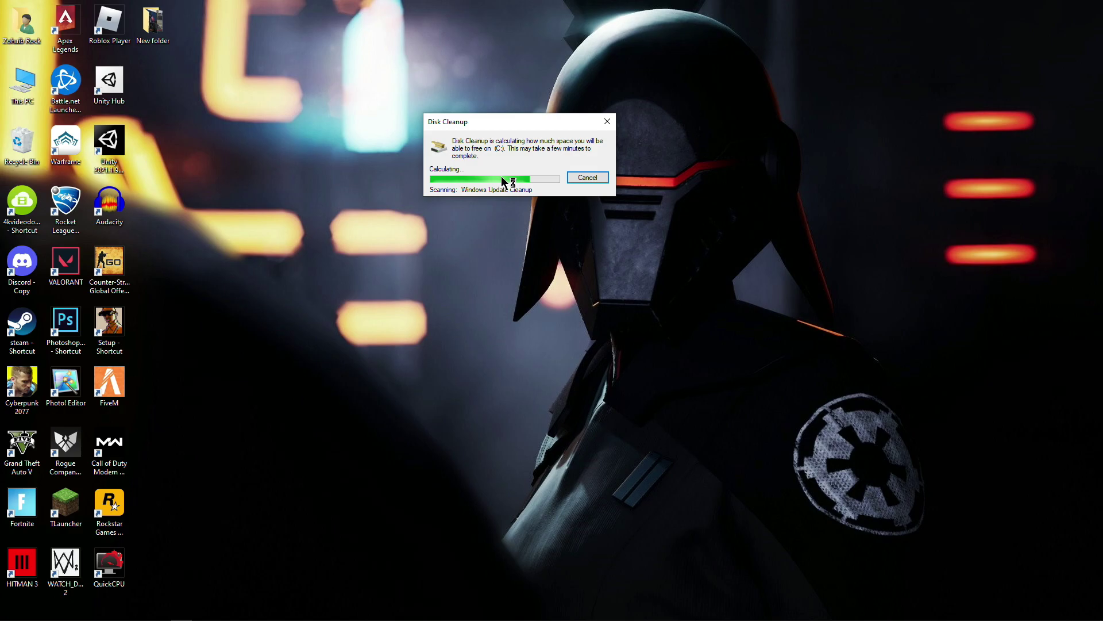
drag(245, 69, 488, 51)
scroll(386, 104, down, 2)
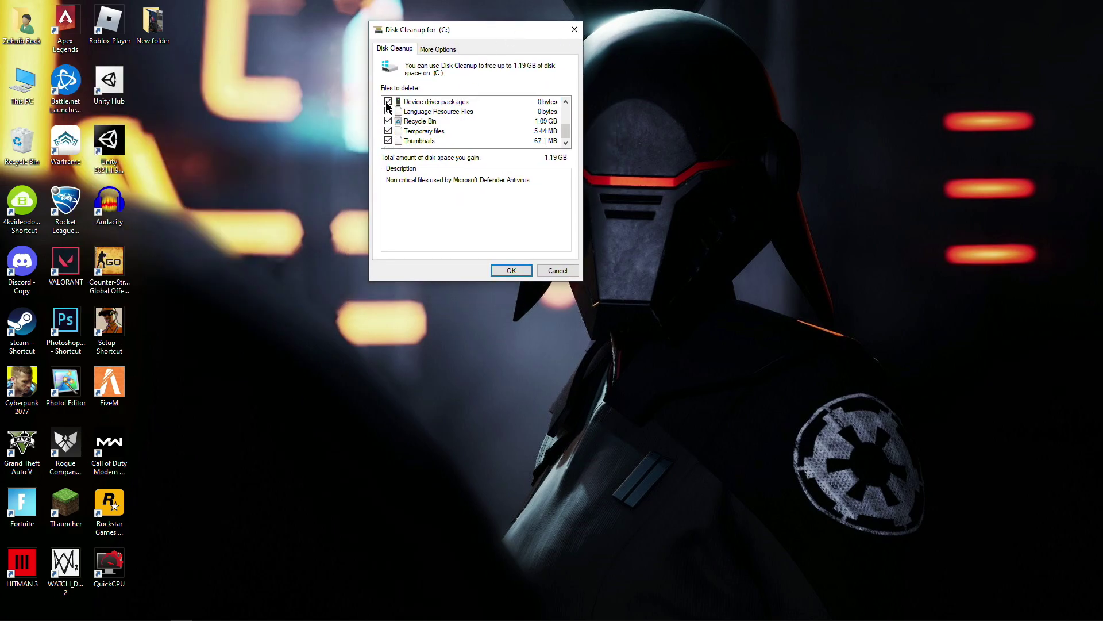
click(389, 121)
scroll(397, 140, up, 3)
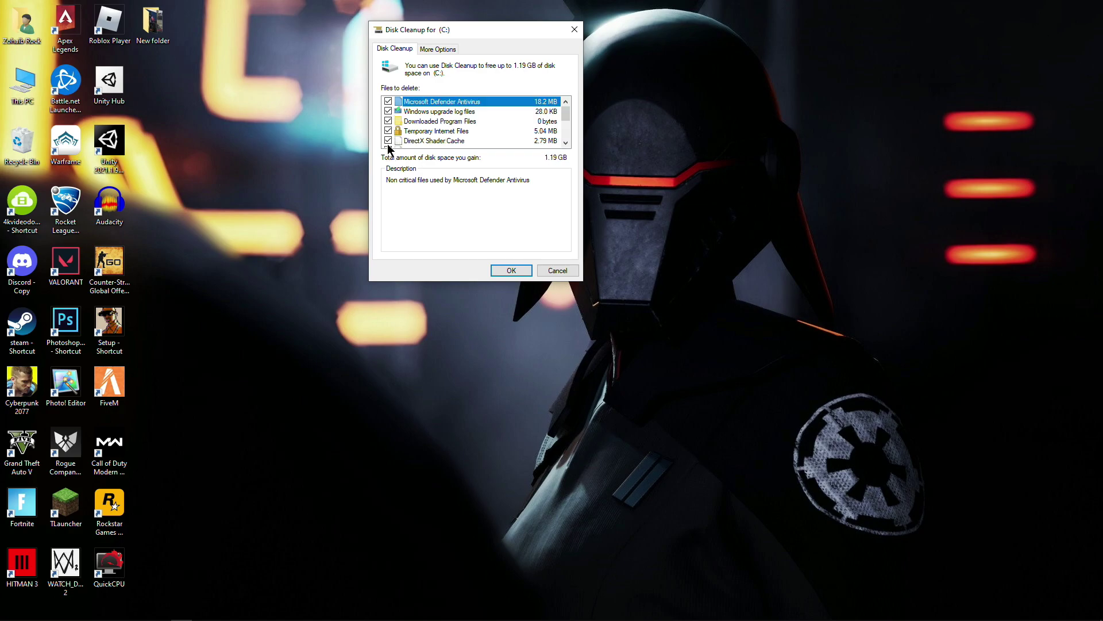
click(508, 269)
click(560, 317)
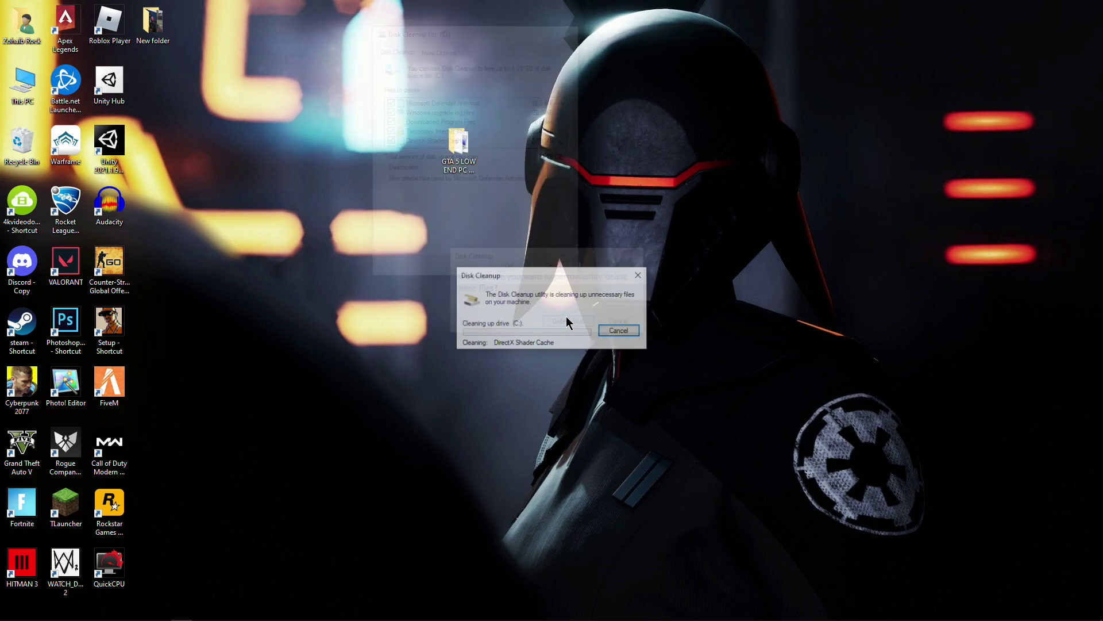
drag(553, 275, 517, 112)
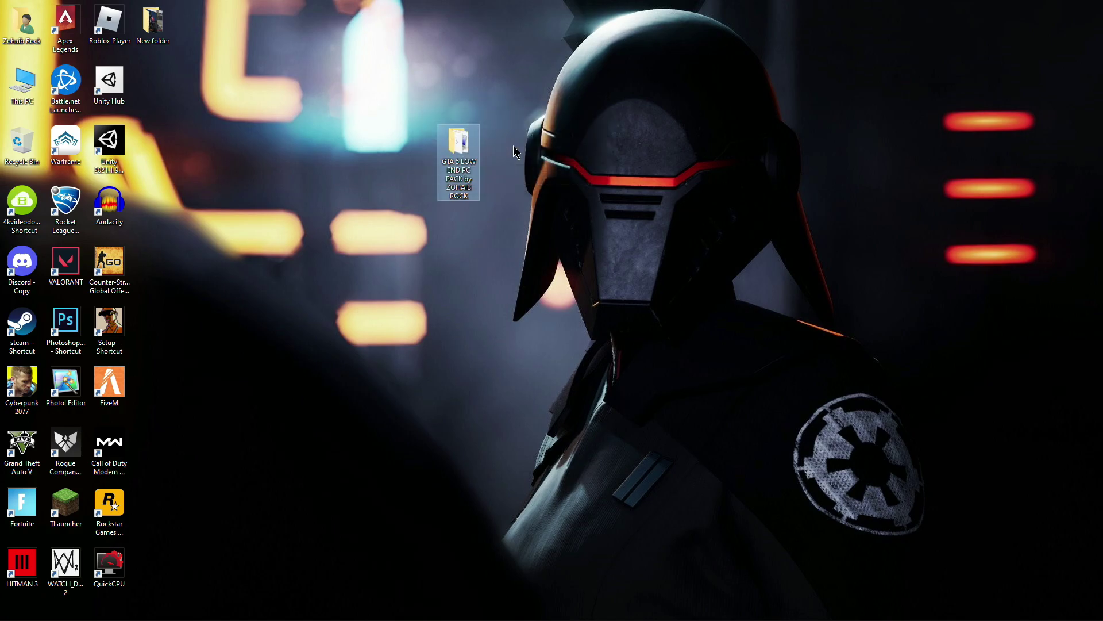
Open the pack's AMD Settings folder inside GPU Settings, shrink its window and launch AMD Radeon Software from the desktop.
double_click(477, 151)
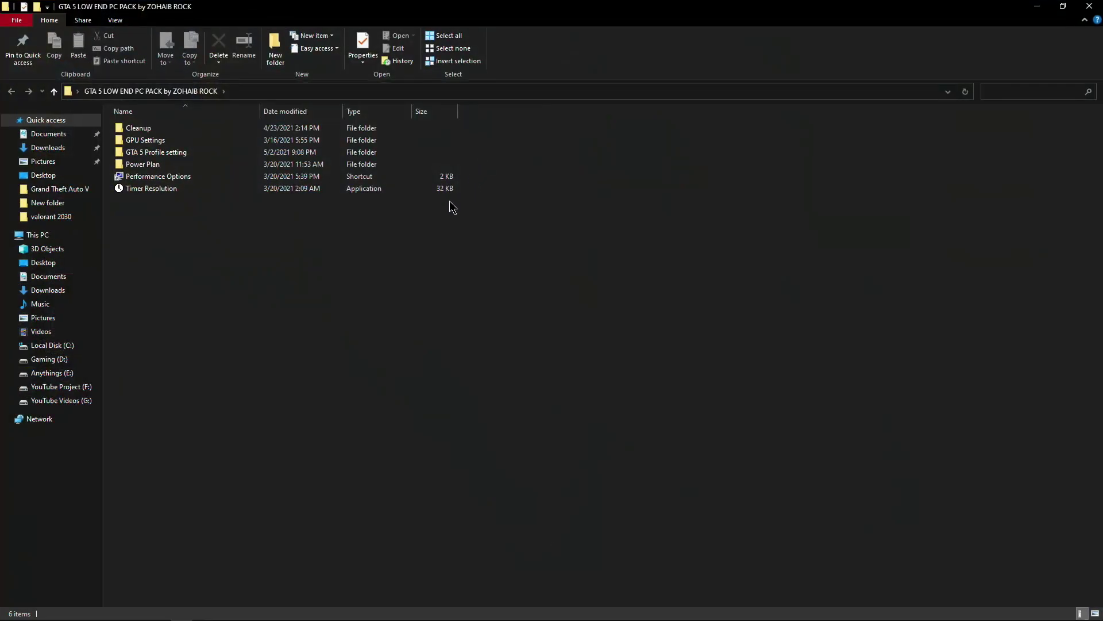
double_click(146, 141)
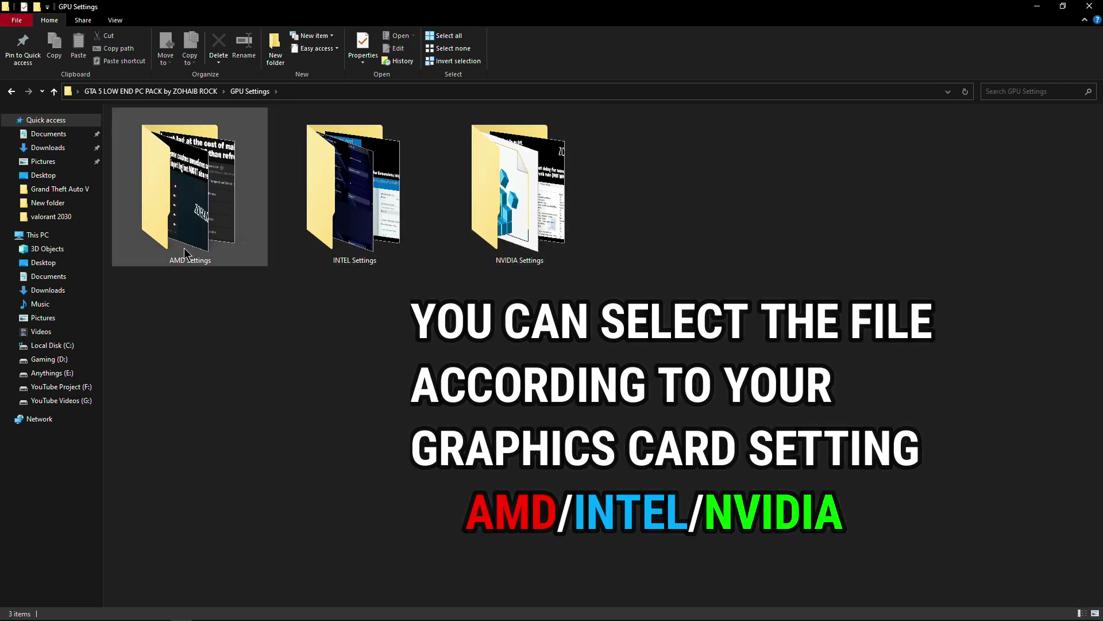
double_click(202, 224)
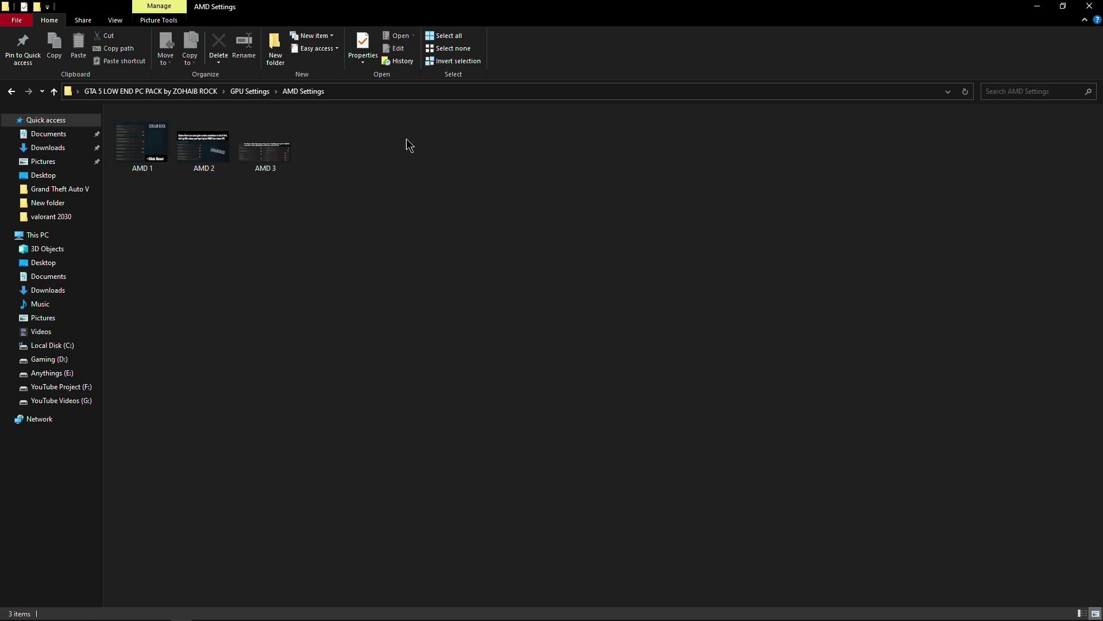
click(1063, 6)
drag(406, 58, 368, 45)
right_click(659, 104)
click(712, 110)
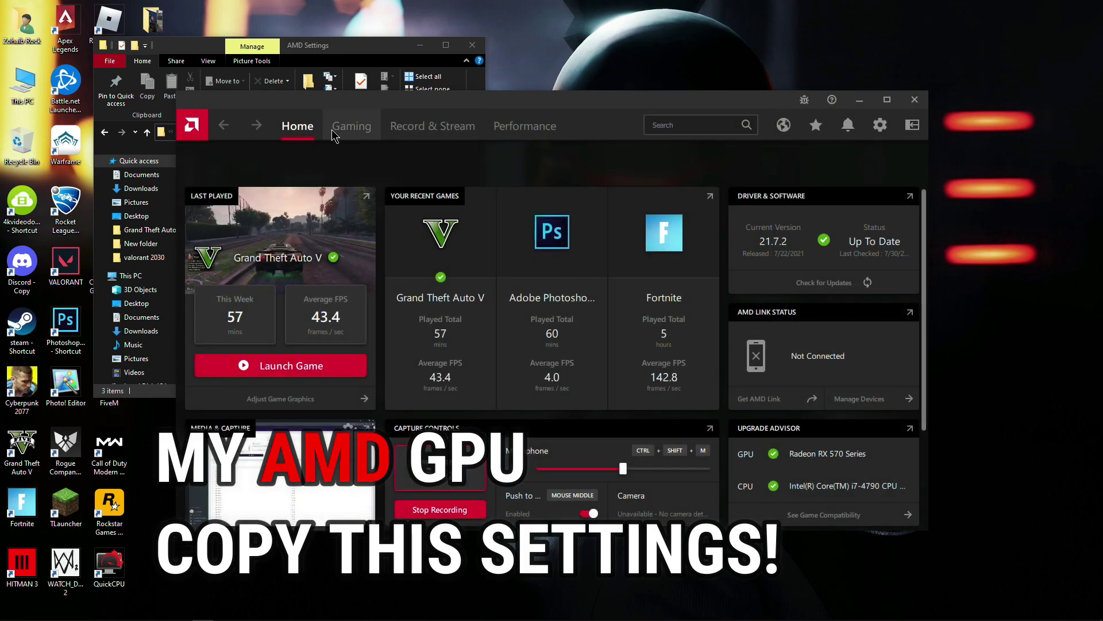
Examine the global graphics settings in Radeon Software, including the advanced options, and close the program.
click(351, 126)
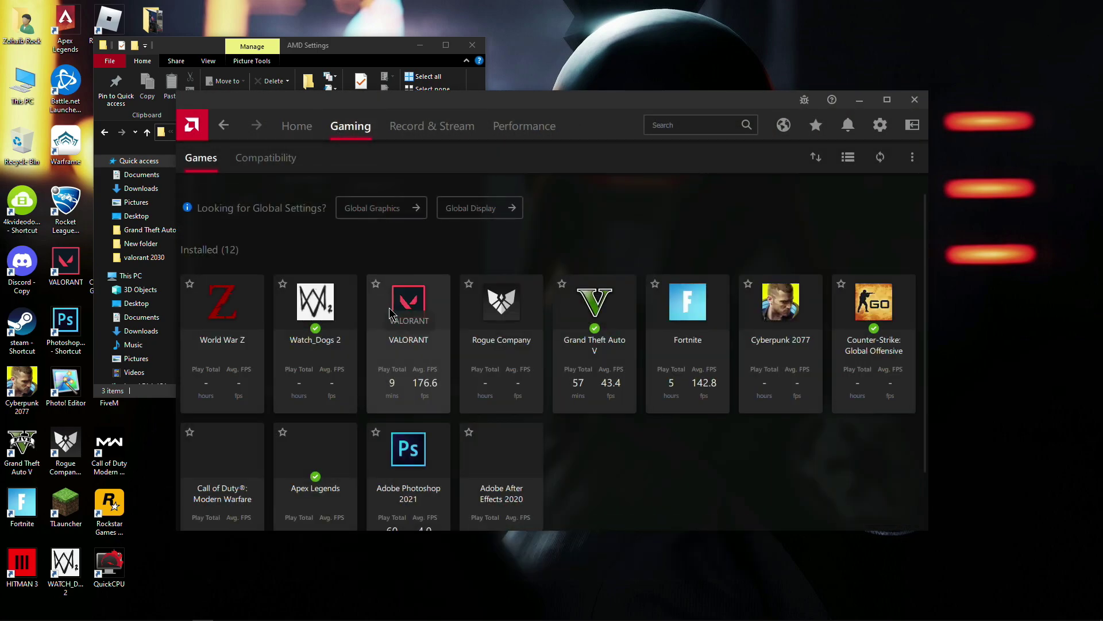
click(374, 208)
drag(435, 101, 759, 36)
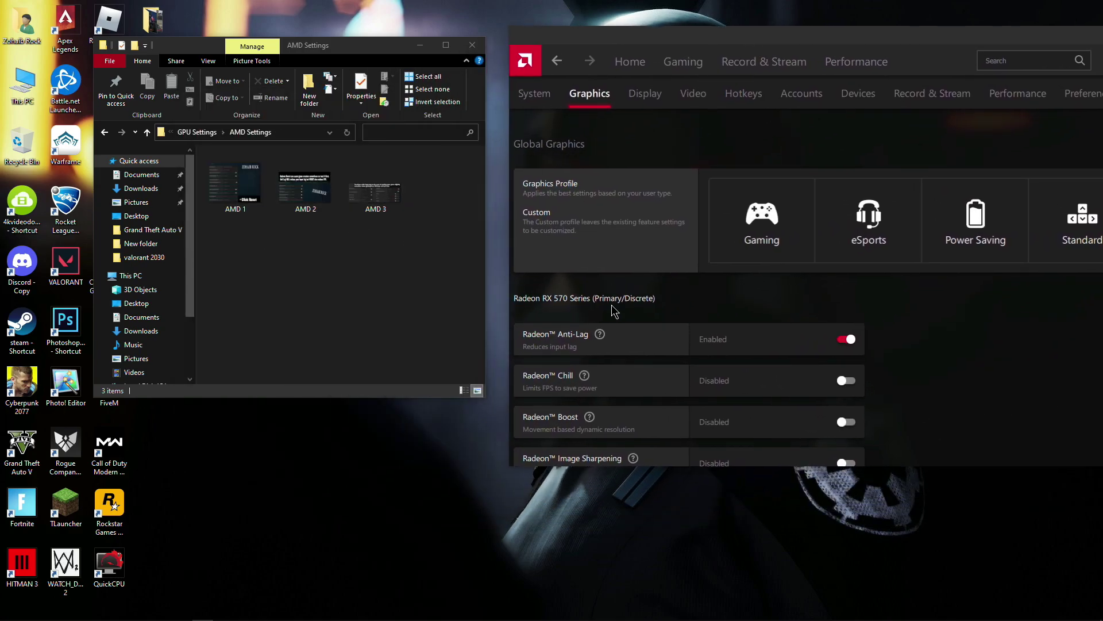
scroll(740, 374, down, 1)
scroll(740, 373, down, 1)
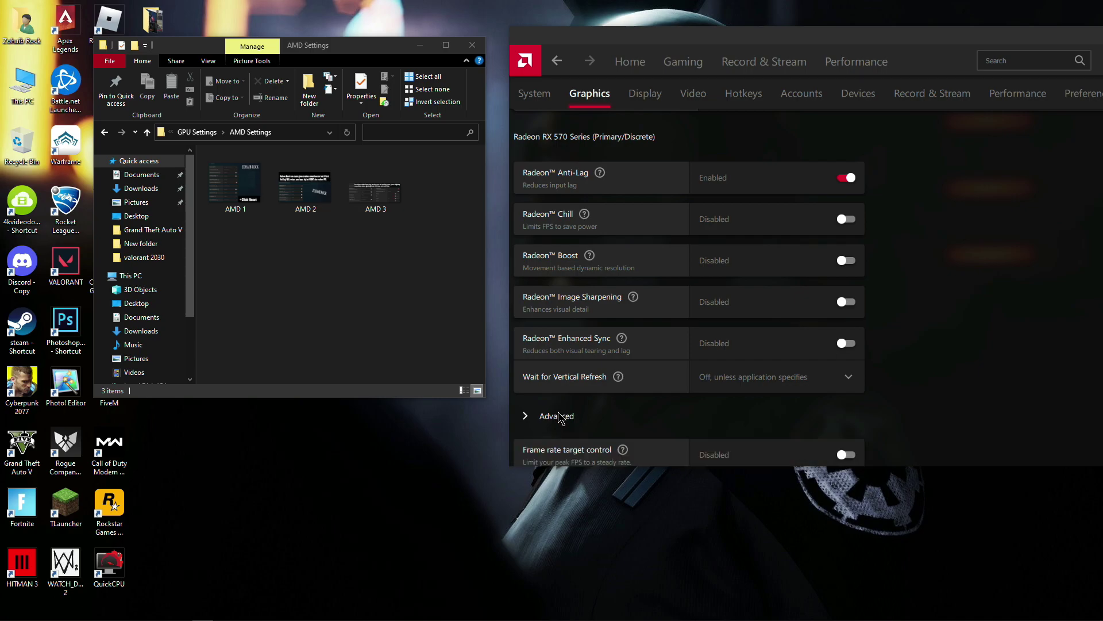
click(560, 419)
scroll(664, 399, down, 3)
scroll(707, 463, down, 4)
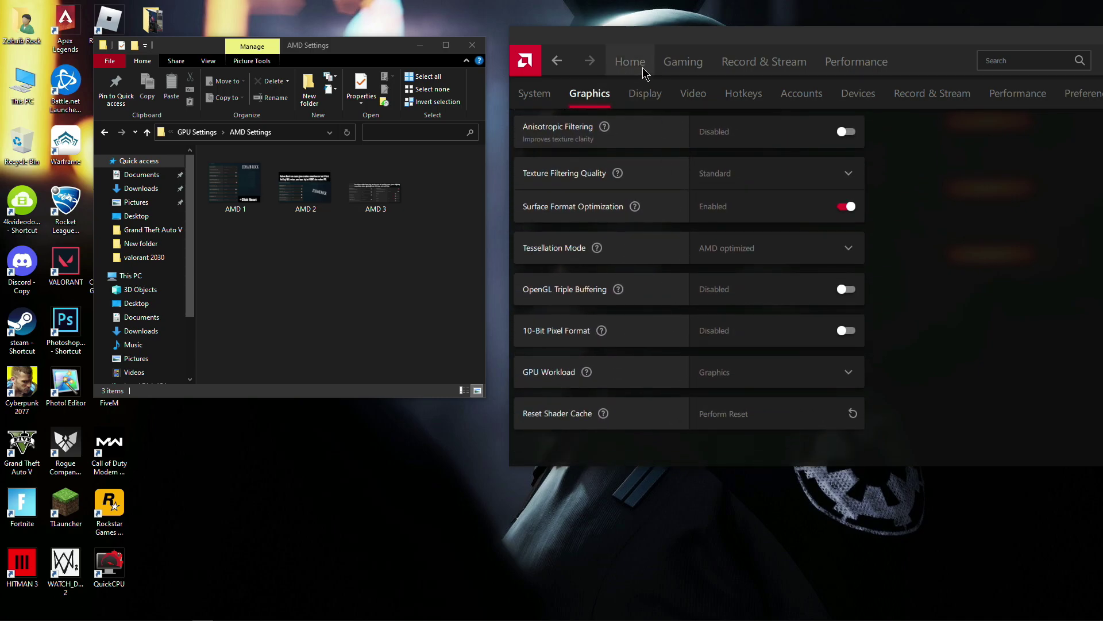
drag(790, 36, 634, 53)
click(1092, 55)
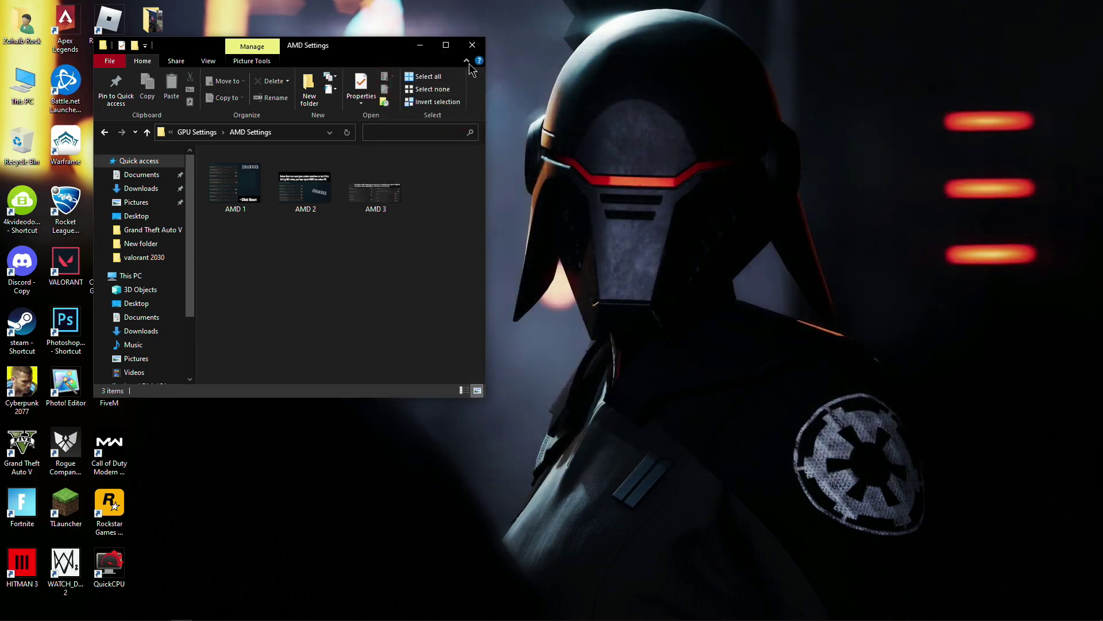
View the QuickCPU installer in the pack's Power Plan folder, close the folder and launch the installed Quick CPU.
click(445, 45)
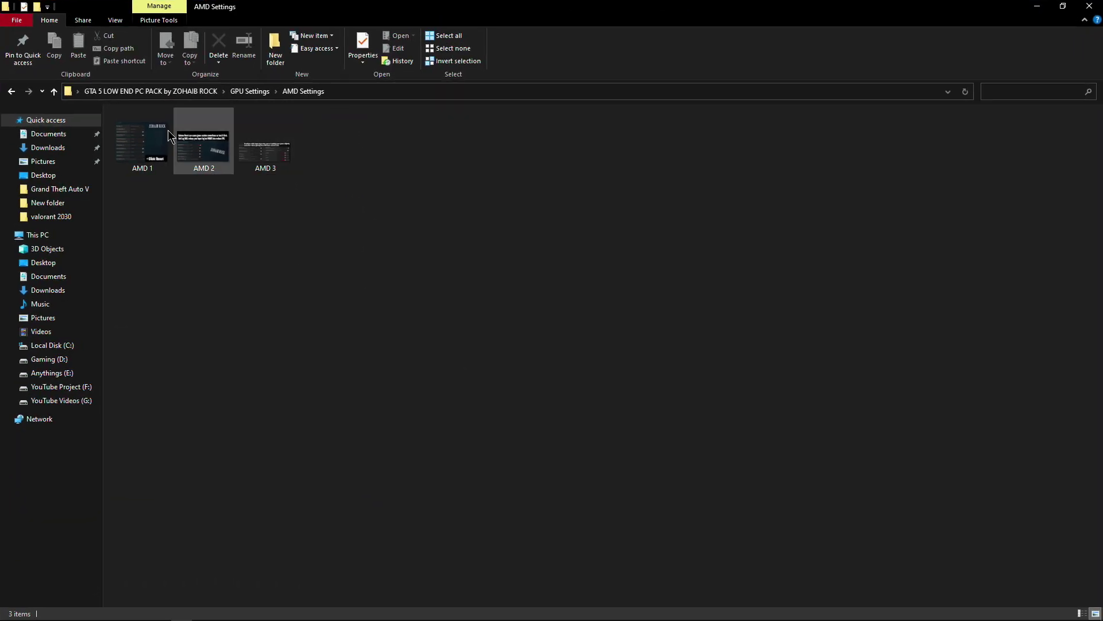
click(12, 93)
click(12, 93)
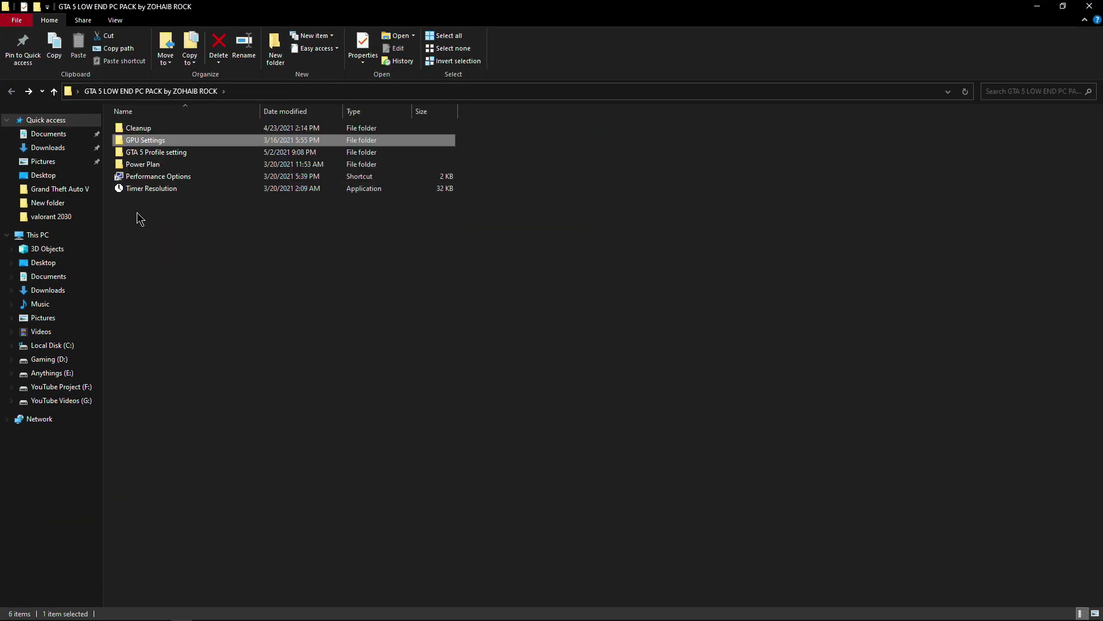
double_click(154, 164)
click(1063, 6)
drag(373, 42, 665, 30)
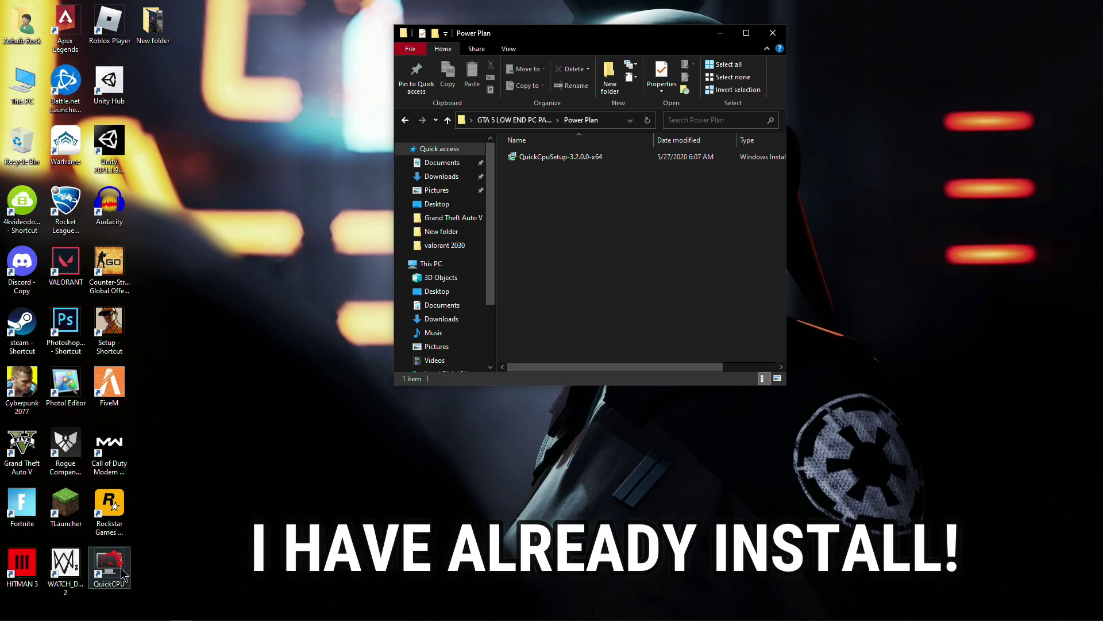
click(773, 33)
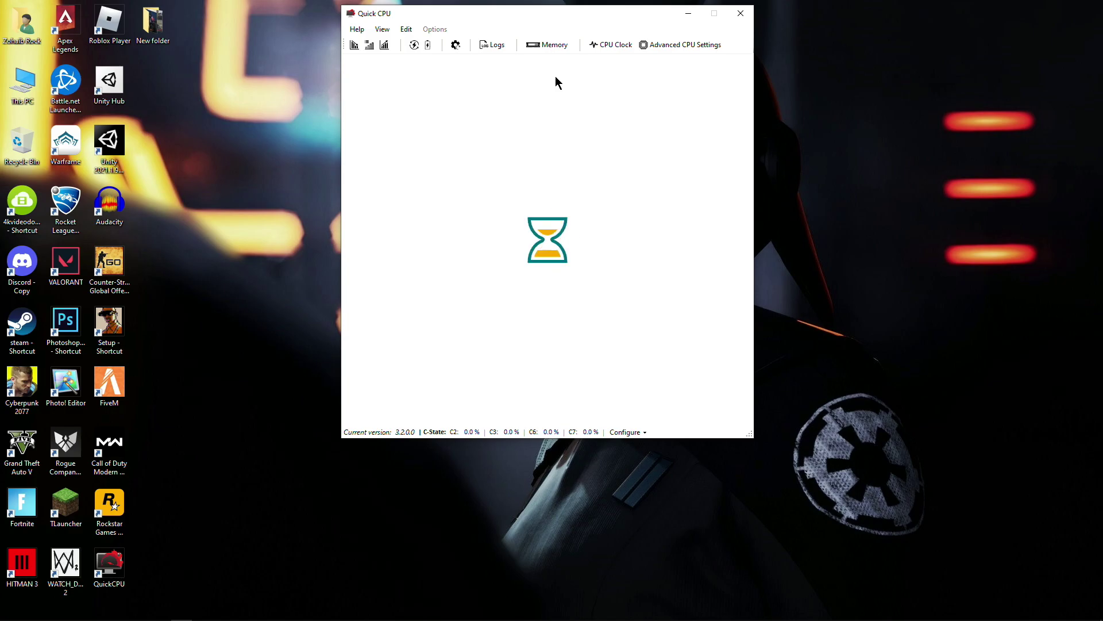
Apply the High performance power plan in Quick CPU with core parking, turbo boost and frequency scaling indexes at 100%.
click(446, 157)
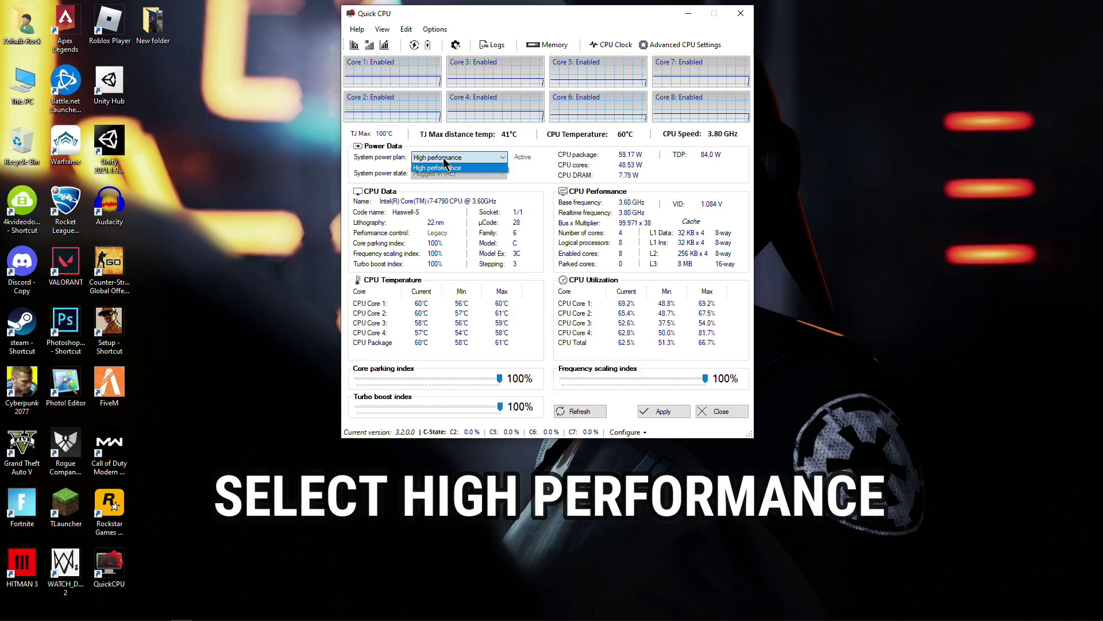
click(632, 263)
click(472, 158)
click(460, 165)
drag(499, 379, 508, 408)
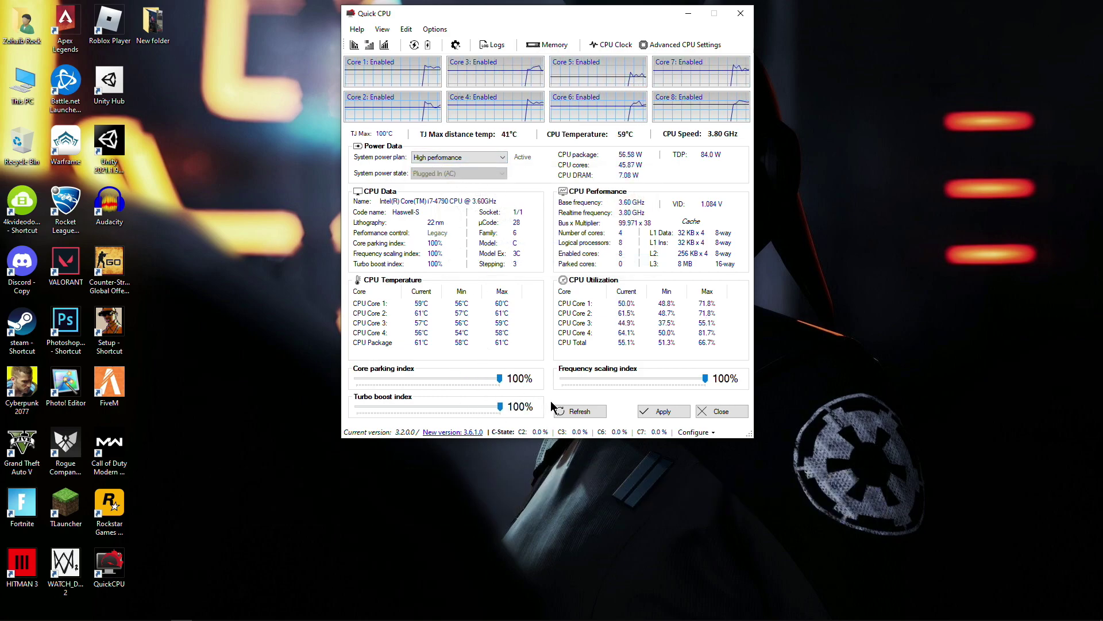
mouse_move(699, 390)
mouse_down()
mouse_move(671, 390)
mouse_move(712, 390)
mouse_up()
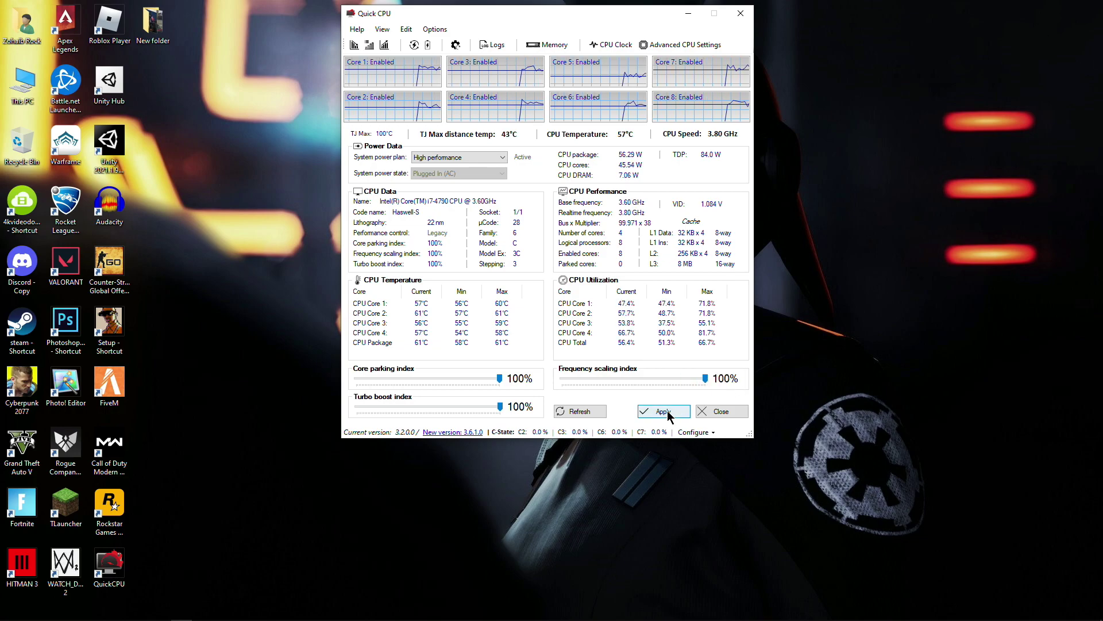
click(666, 410)
click(606, 253)
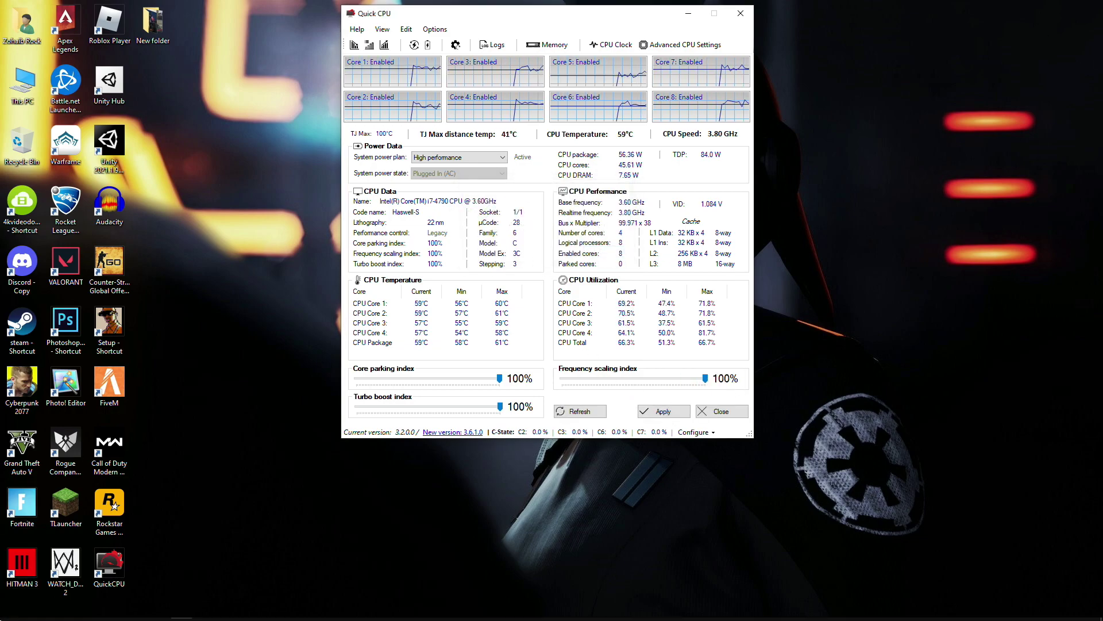
Open the advanced power settings of the High performance plan and move the dialog to the middle of the window.
click(27, 616)
text(po)
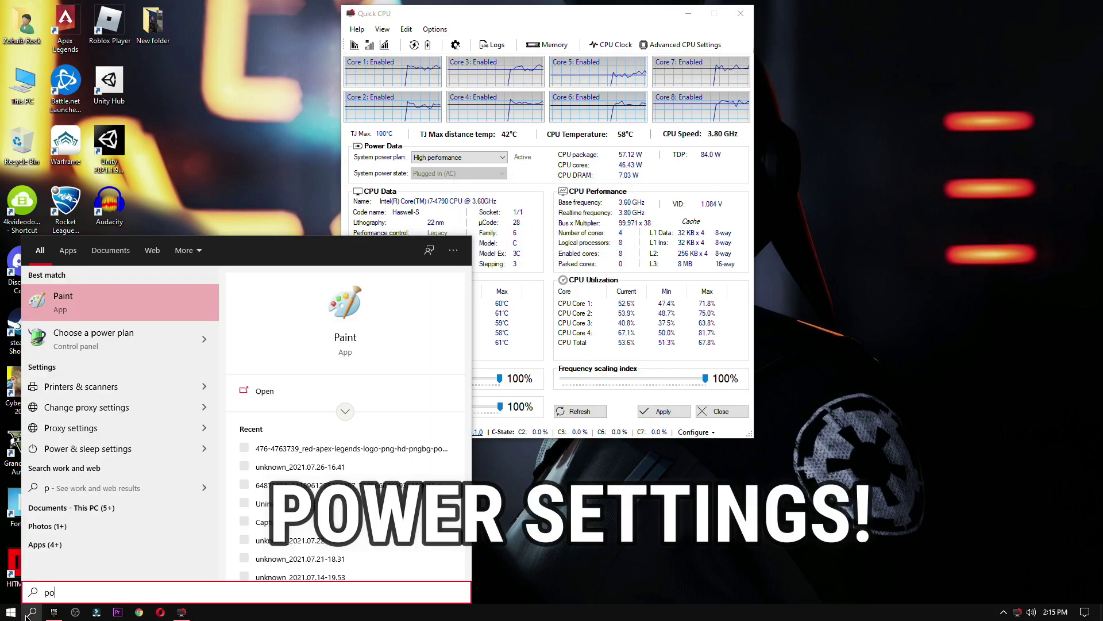
text(wer)
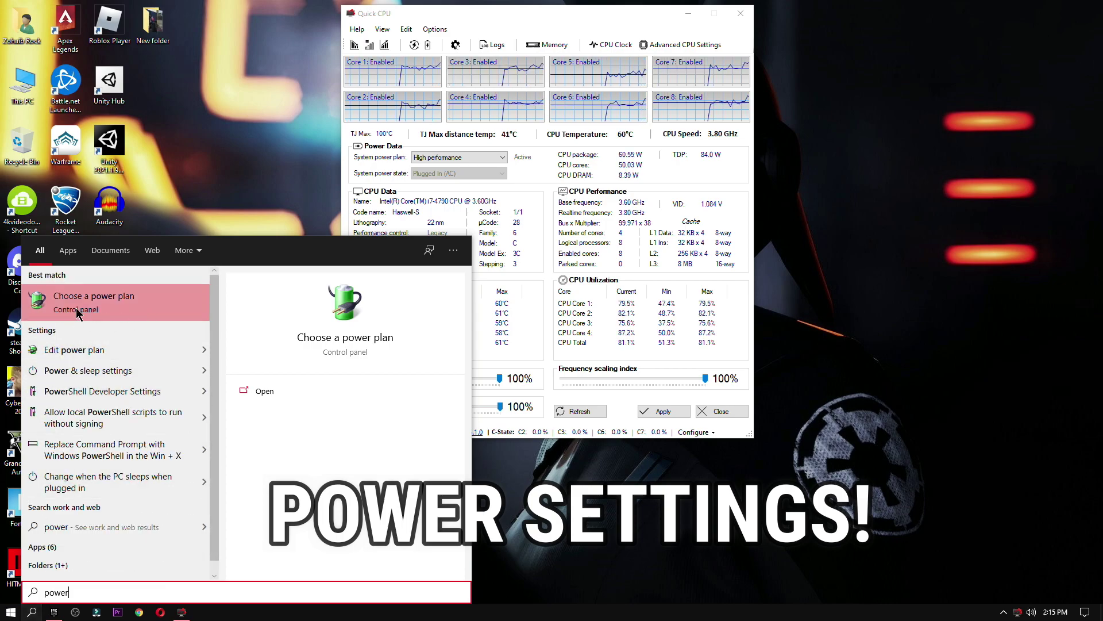
click(78, 304)
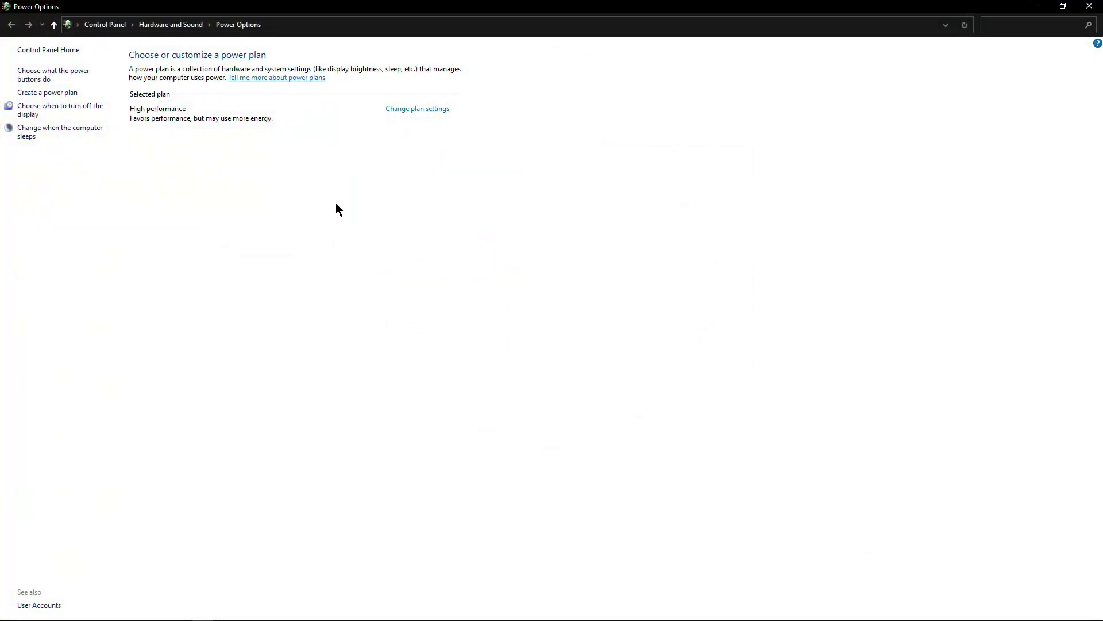
click(416, 109)
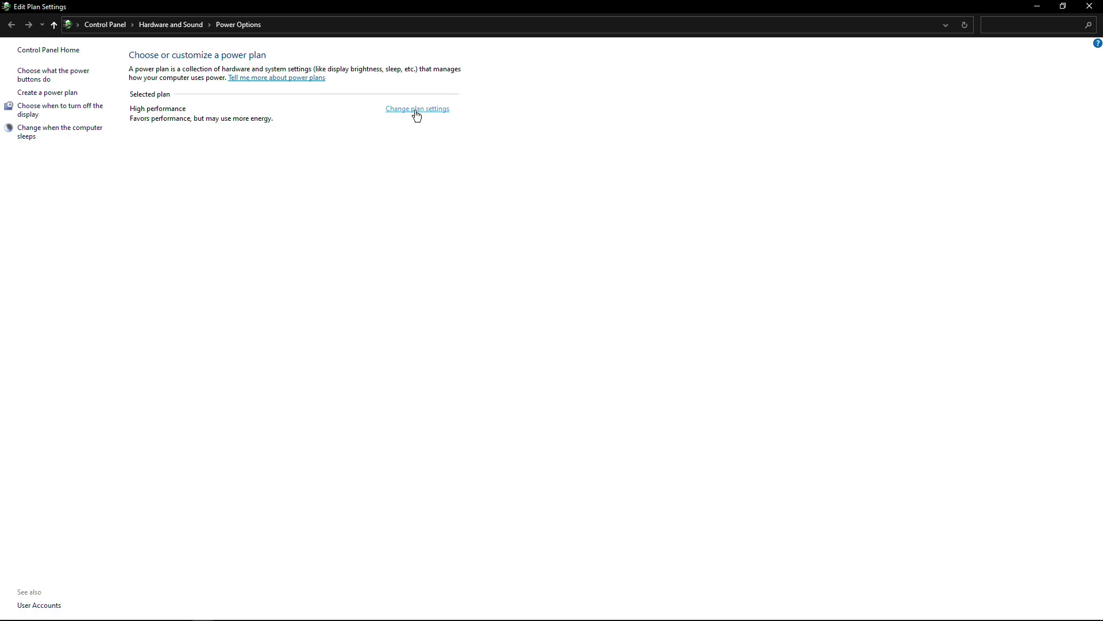
click(464, 155)
drag(255, 125, 491, 147)
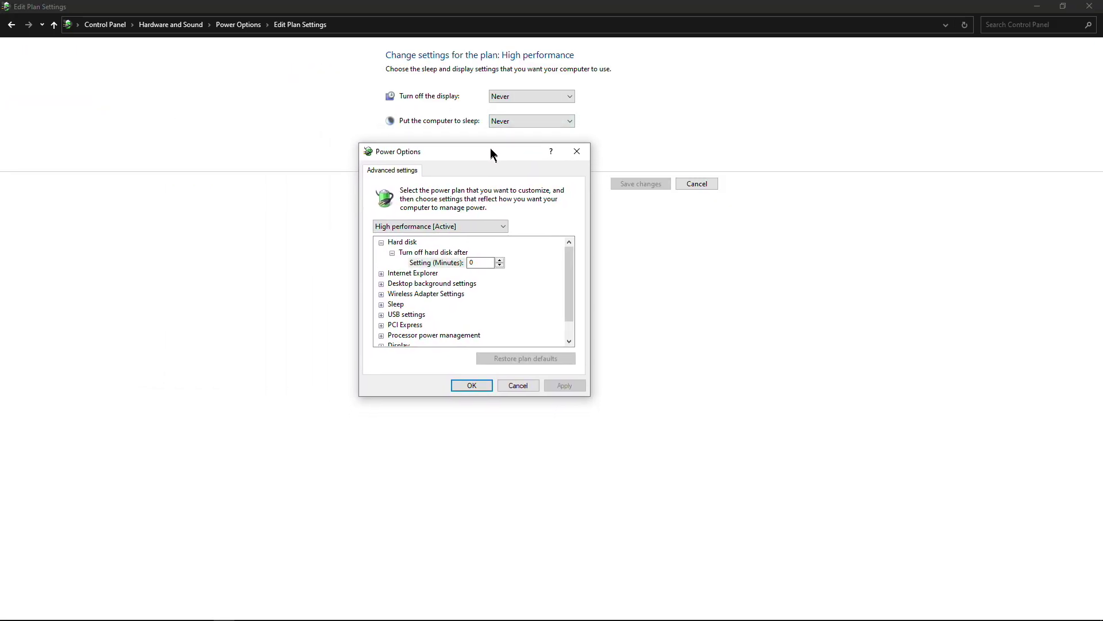
Check the hard disk turn-off setting, set the wireless adapter's Power Saving Mode to Maximum Performance and confirm the advanced settings.
click(383, 240)
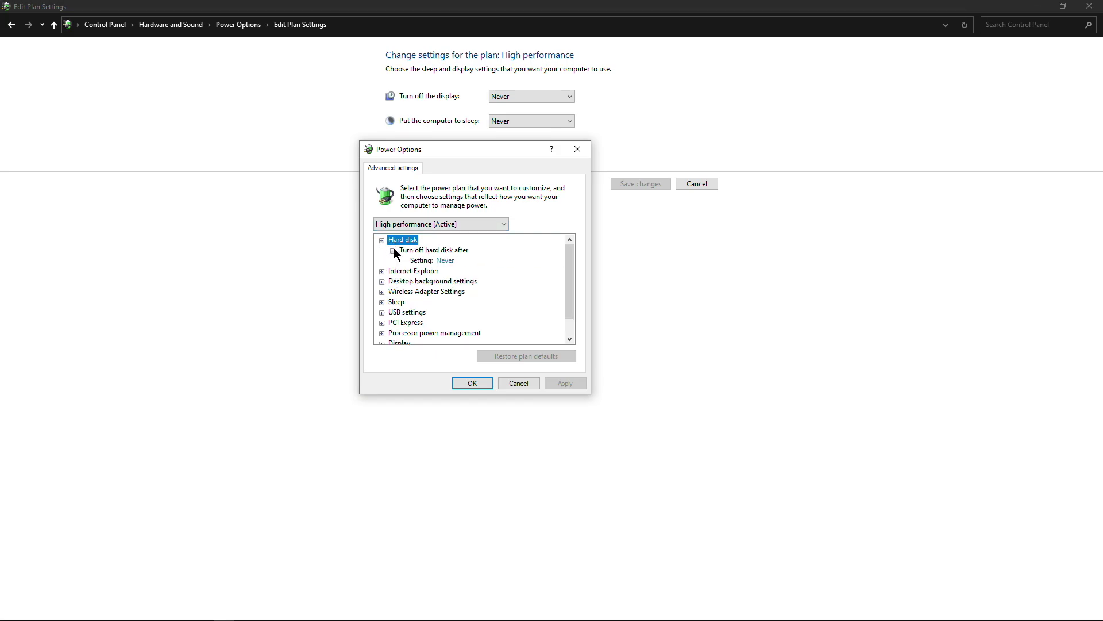
click(420, 264)
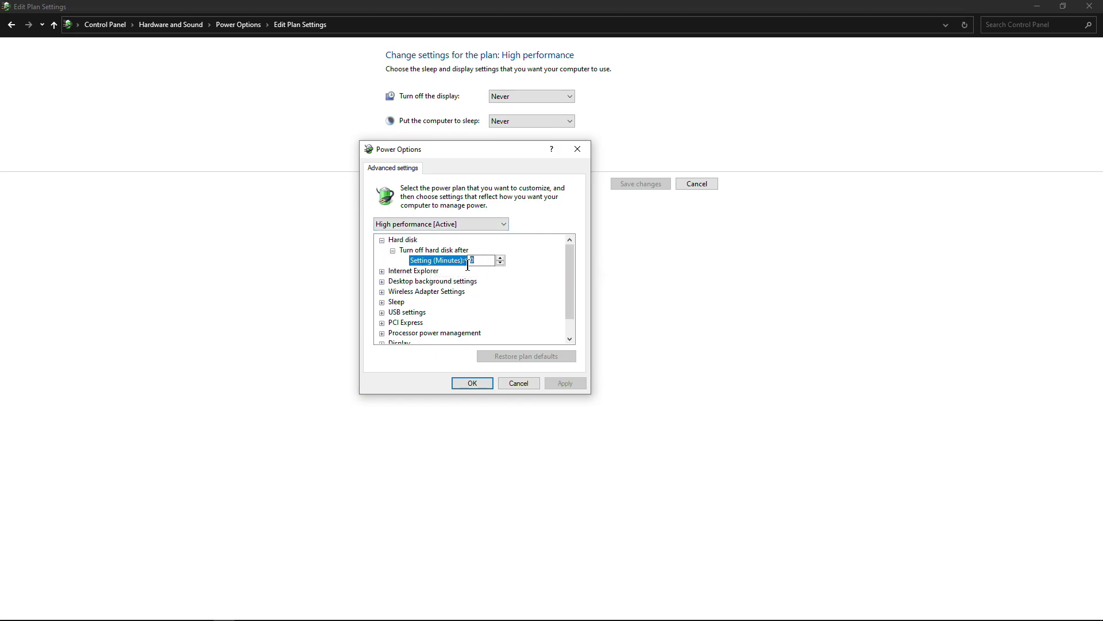
click(406, 294)
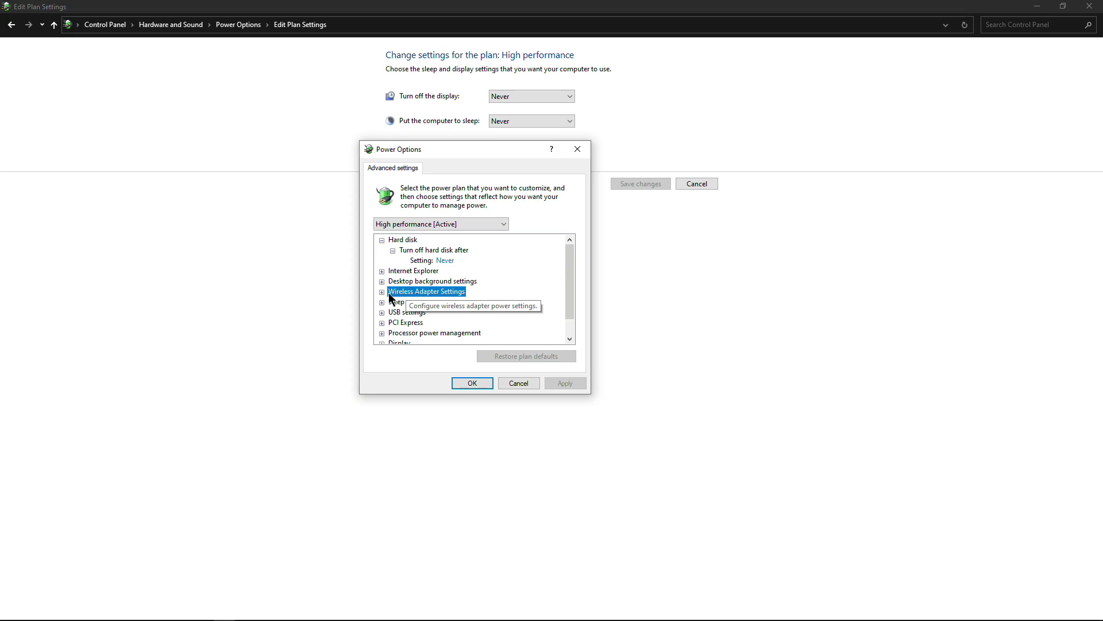
click(381, 292)
click(422, 301)
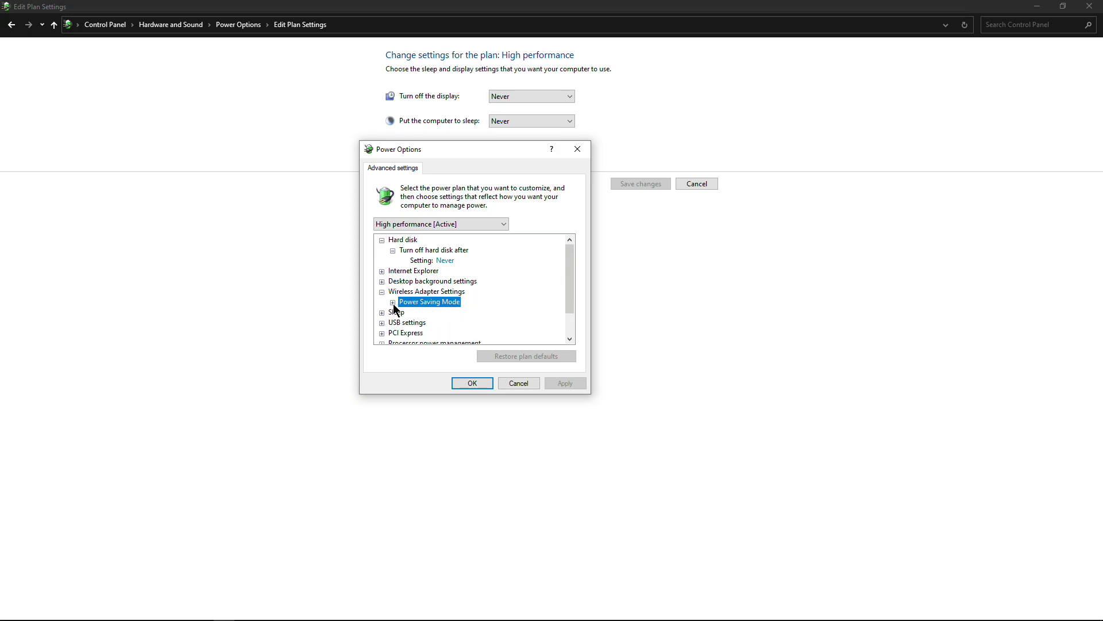
click(393, 302)
click(446, 312)
click(477, 312)
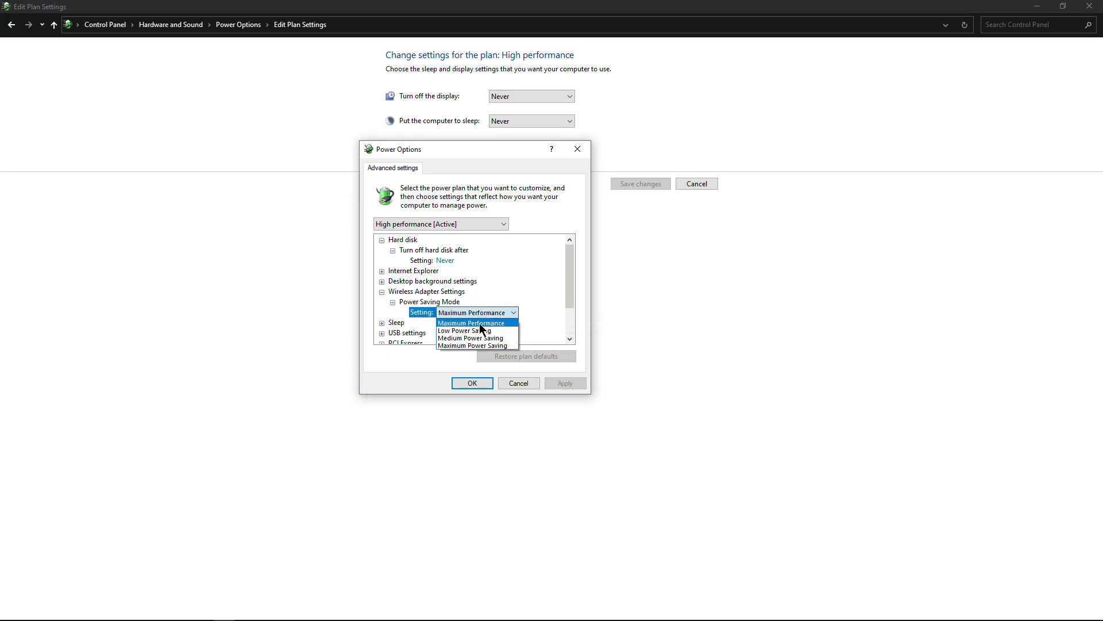
click(476, 323)
click(566, 384)
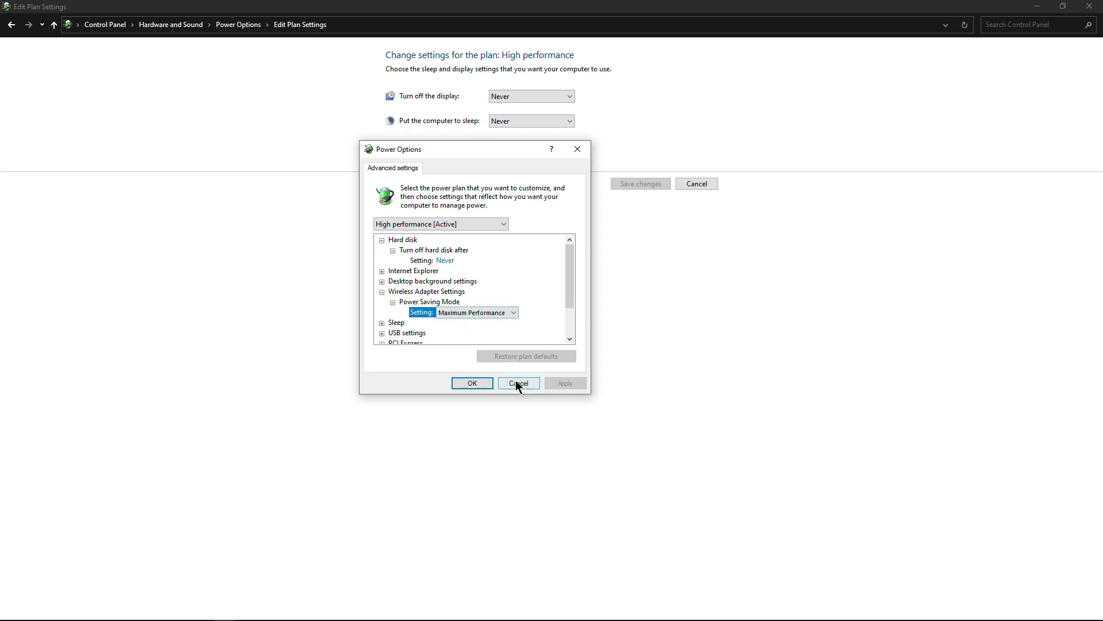
click(473, 383)
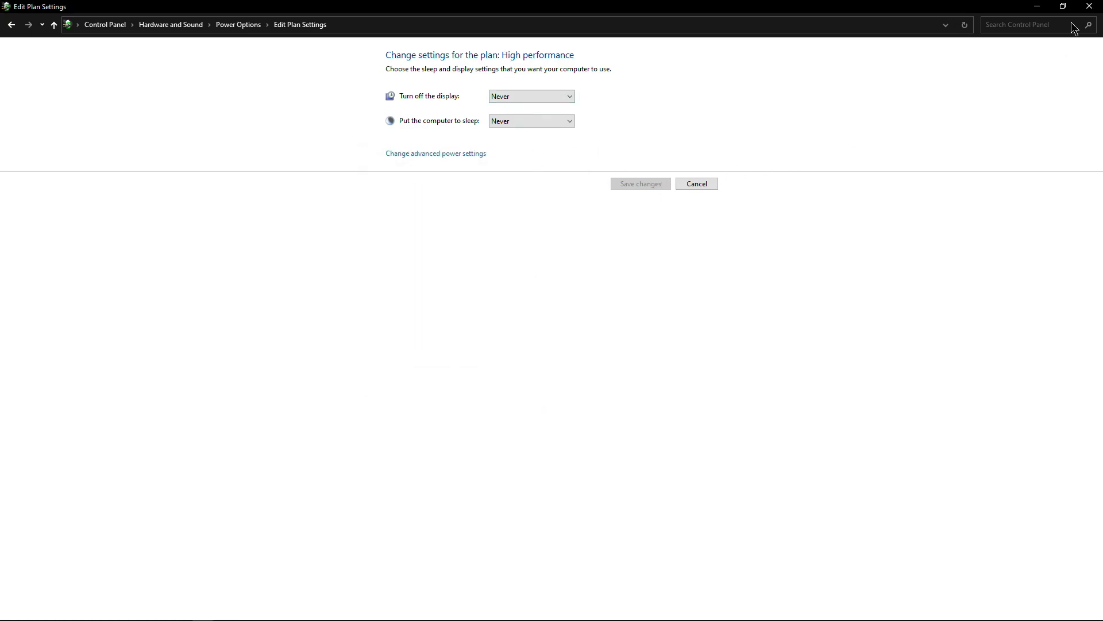
Close the power plan settings and Quick CPU, and open the GTA 5 LOW END PC PACK folder from the desktop.
click(1089, 6)
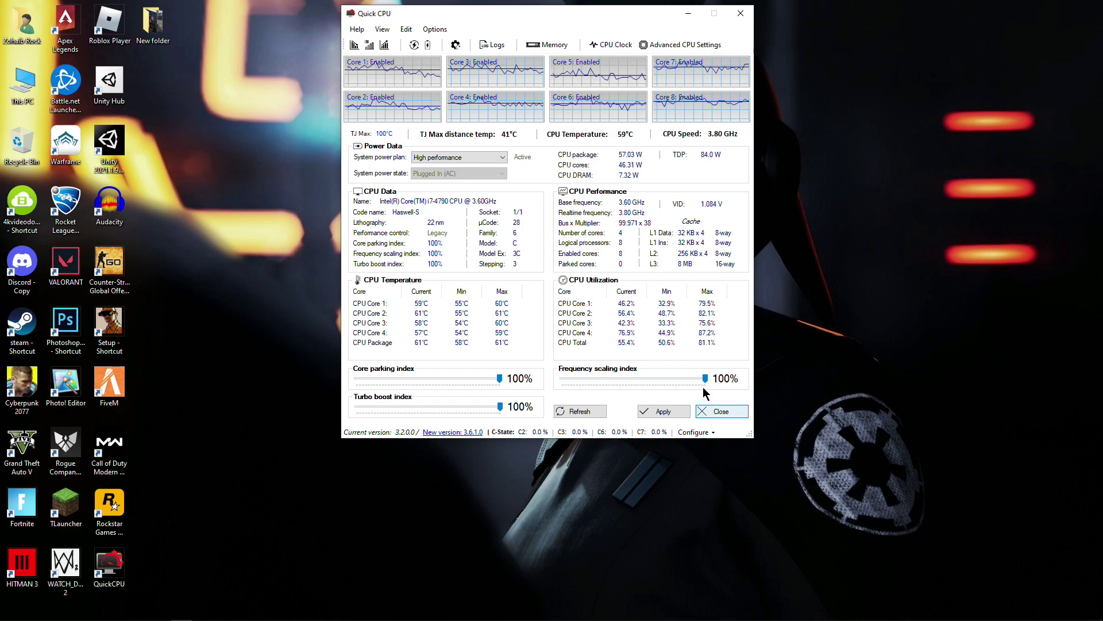
key(alt+F4)
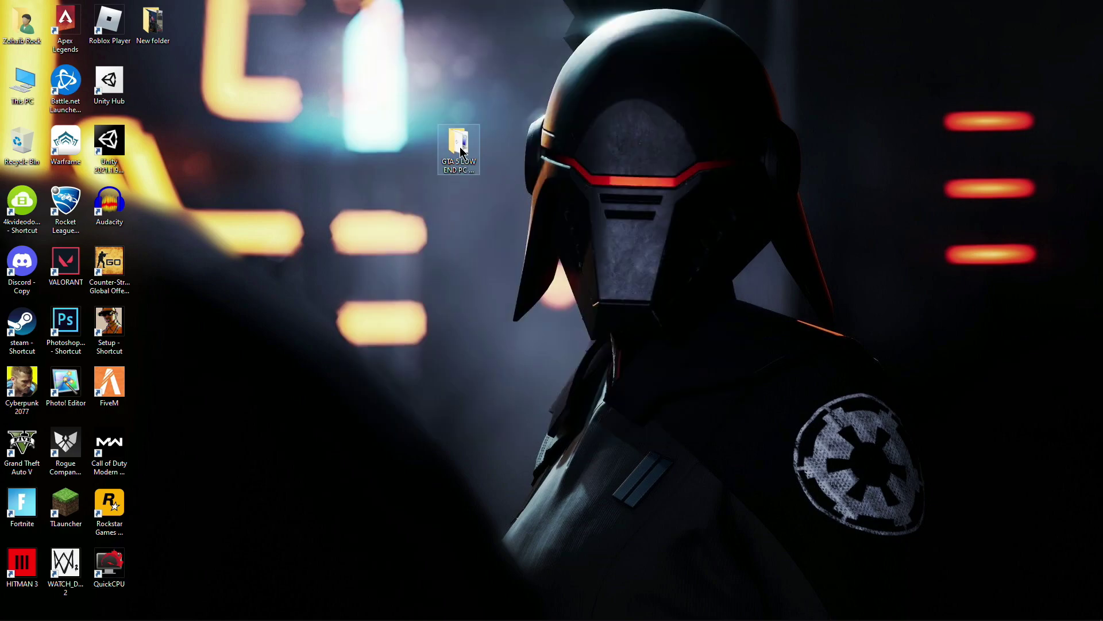
double_click(457, 148)
click(746, 33)
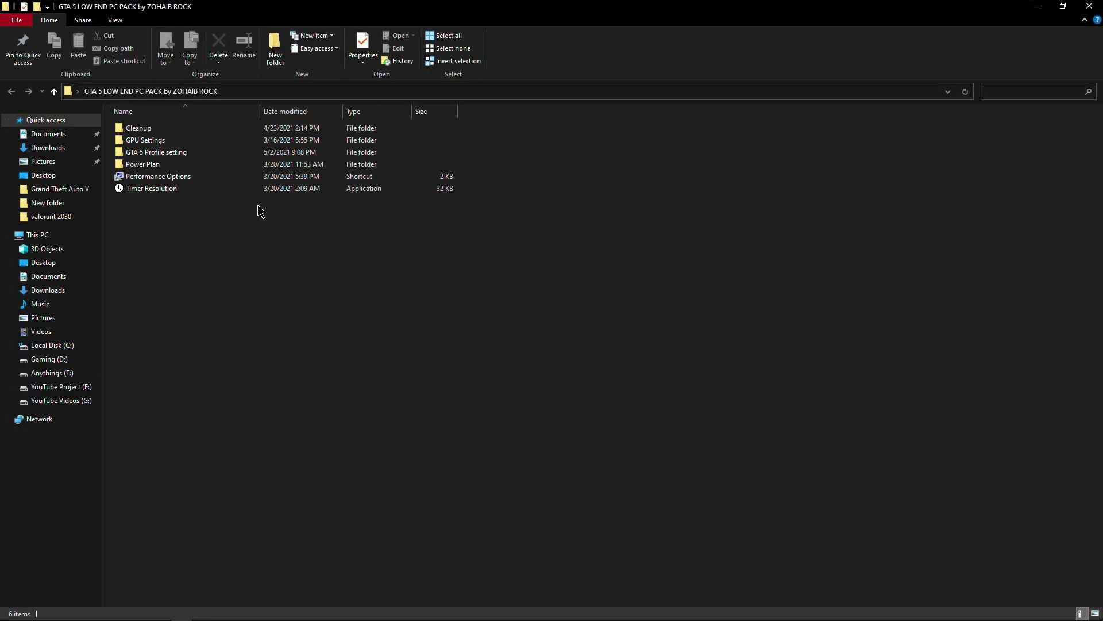
Open the pack's Performance Options and accept the visual effects choice "Let Windows choose what's best for my computer".
double_click(172, 181)
drag(288, 149, 699, 117)
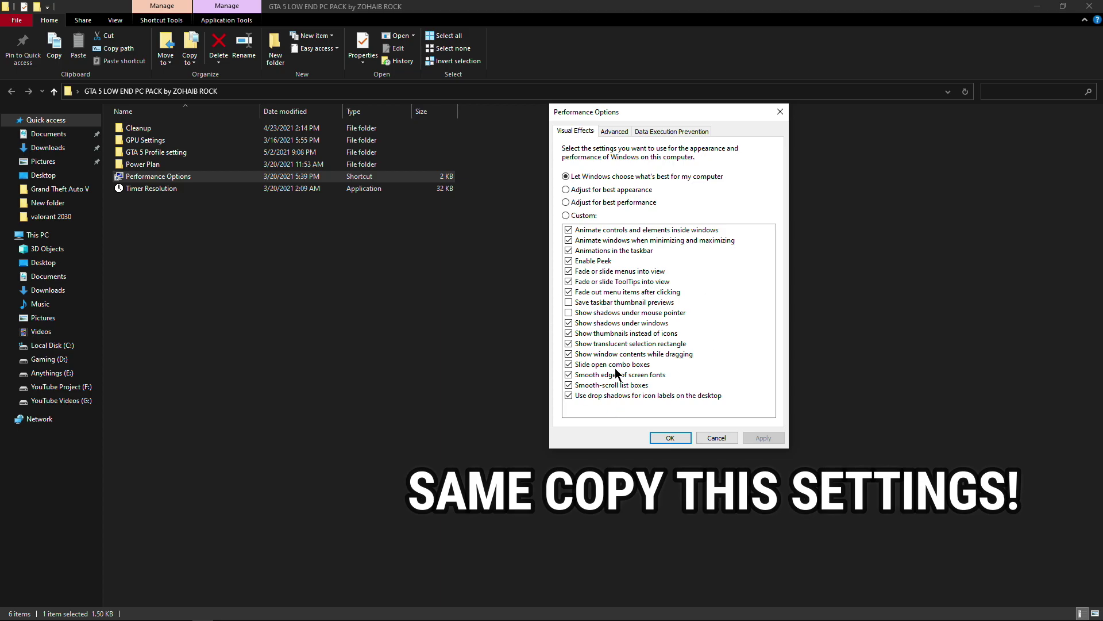
click(672, 437)
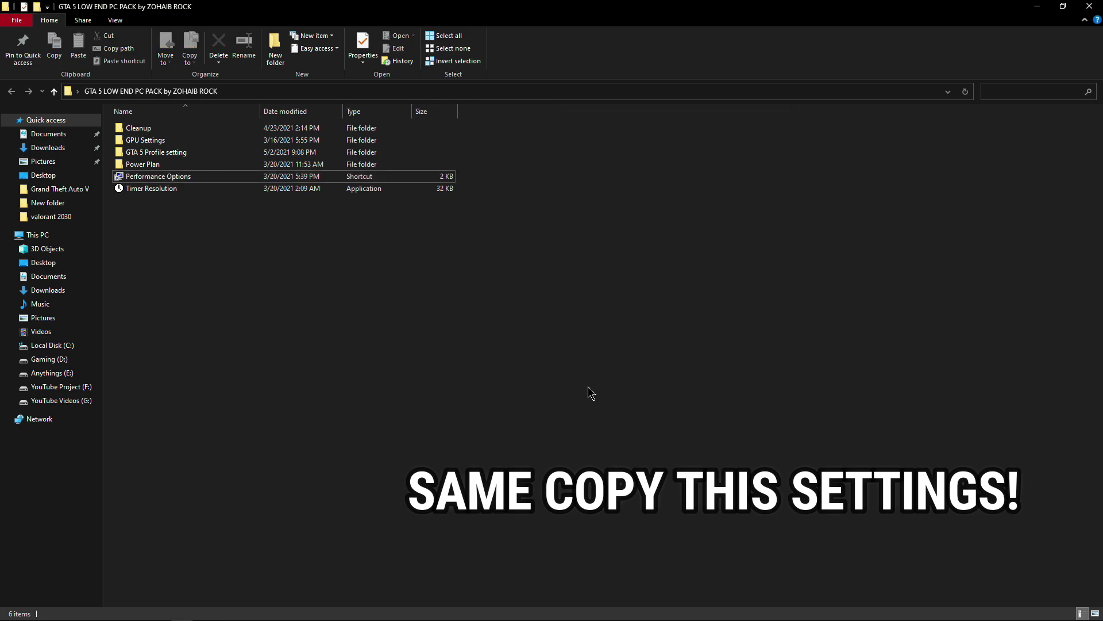
Launch the pack's Timer Resolution tool, set the timer to Maximum and minimize it so it keeps running.
click(155, 190)
double_click(156, 190)
drag(540, 254, 569, 180)
click(578, 273)
click(502, 273)
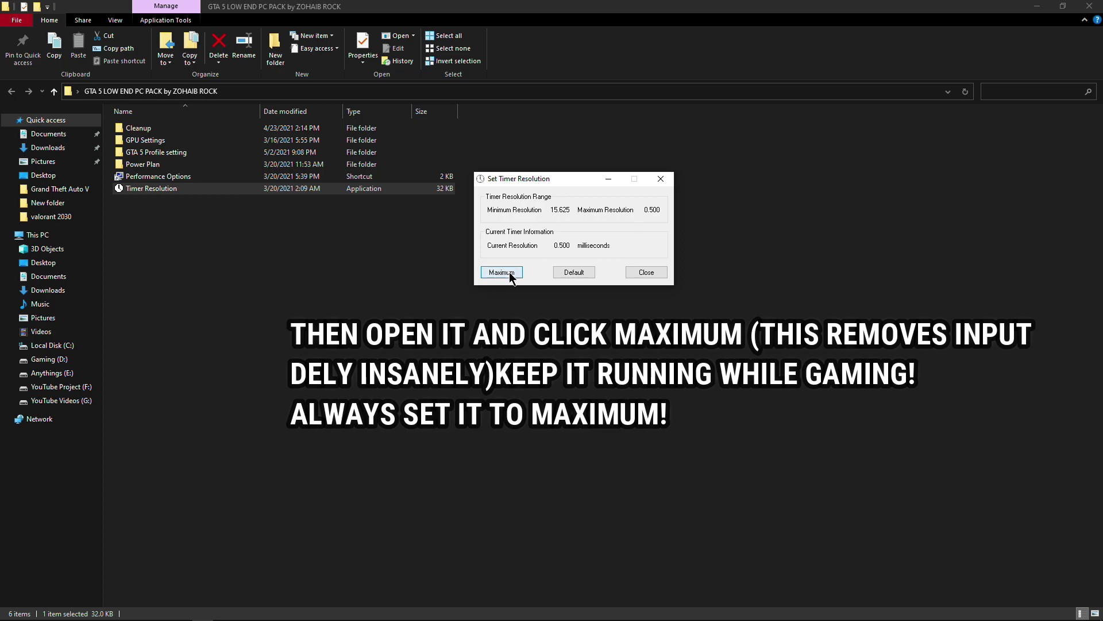
click(608, 180)
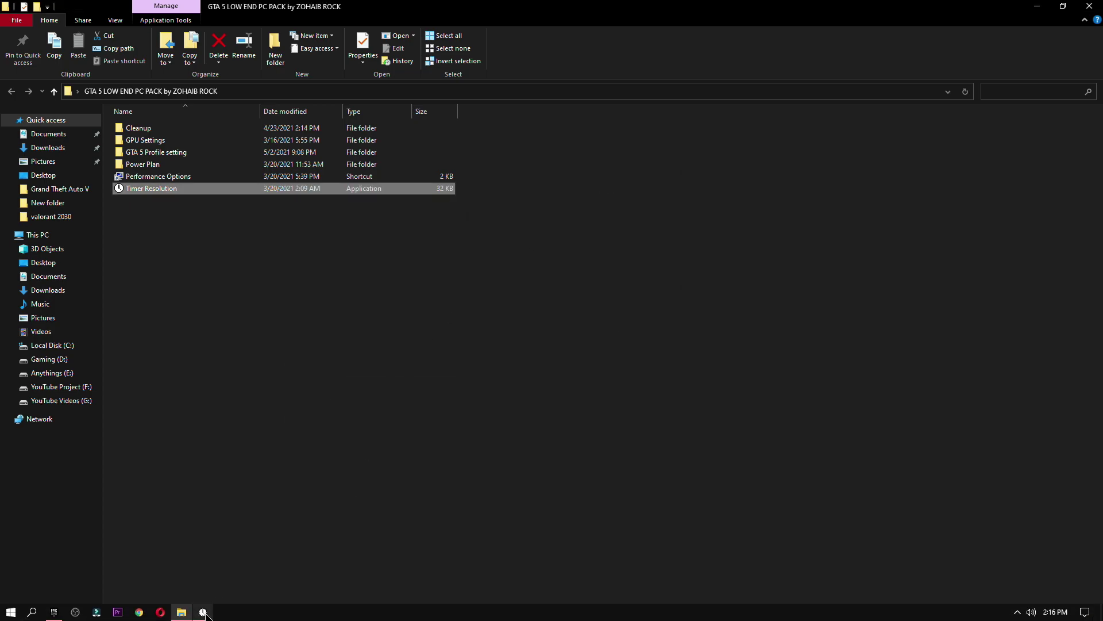
Copy all six files from the pack's GTA 5 Profile setting folder and close the folder window.
click(157, 157)
double_click(158, 153)
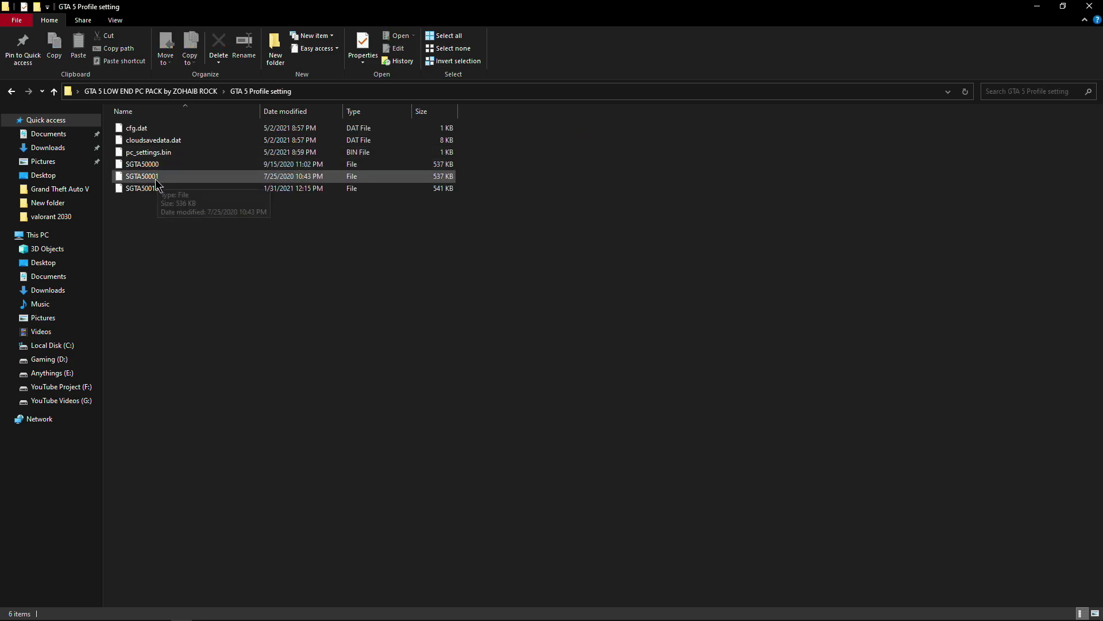
drag(204, 243, 156, 125)
right_click(156, 125)
click(194, 265)
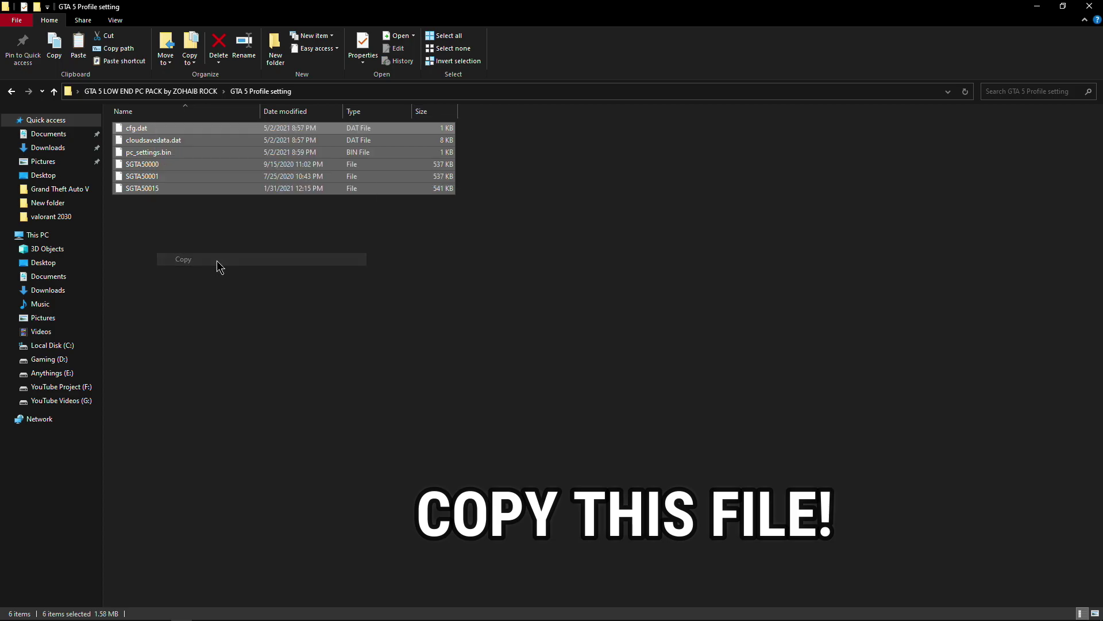
click(423, 250)
click(1089, 6)
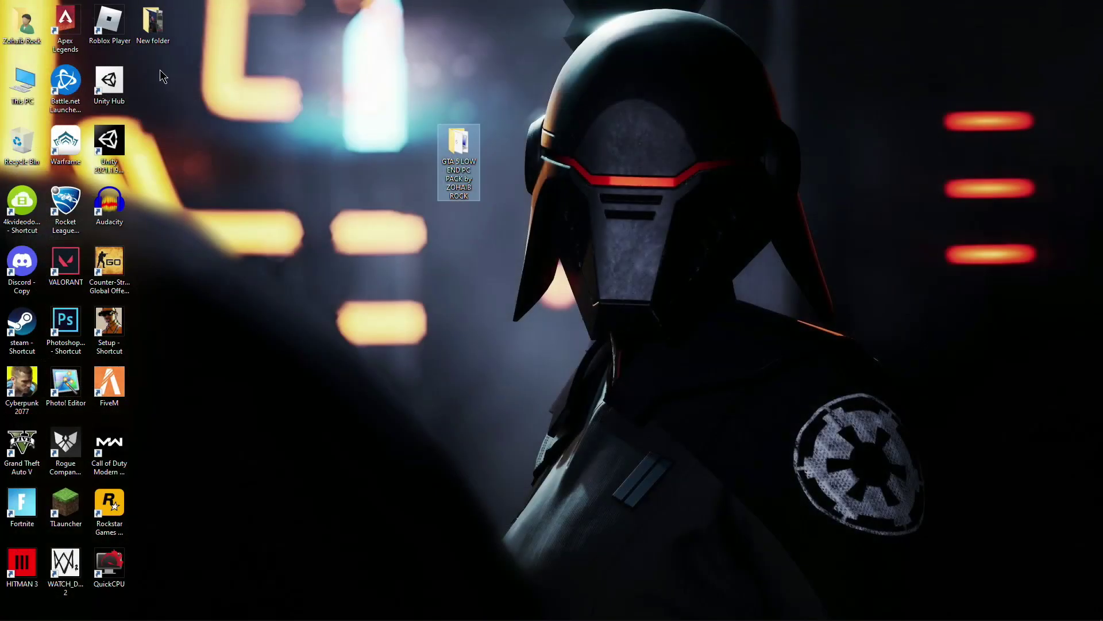
Open the 58DE0CF3 profile folder under Documents, Rockstar Games, GTA V, Profiles in the user's home folder.
double_click(22, 29)
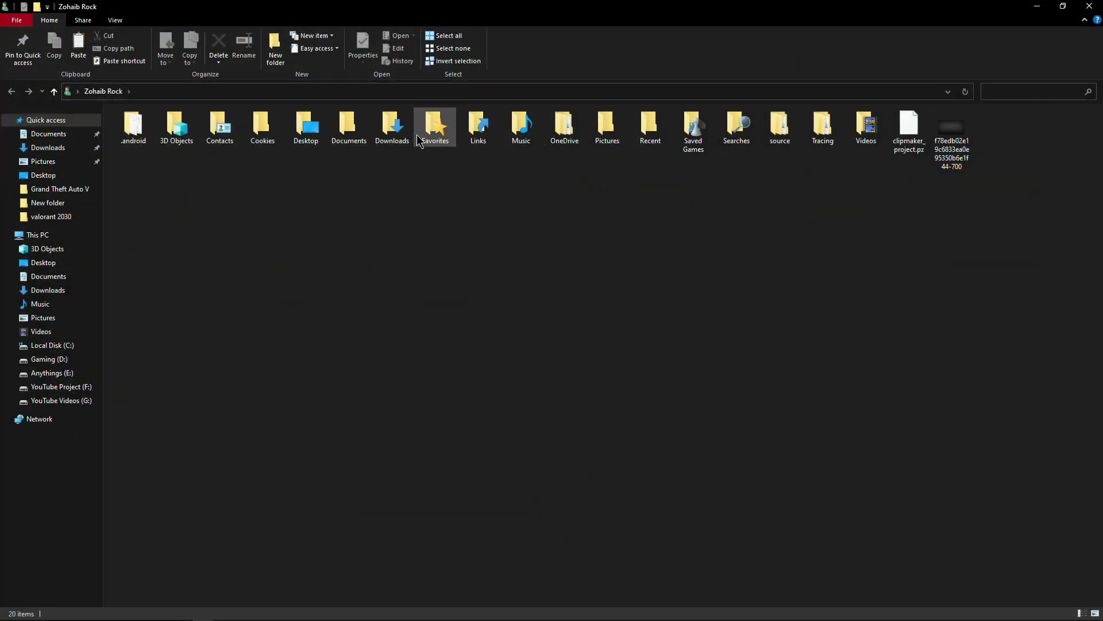
click(348, 138)
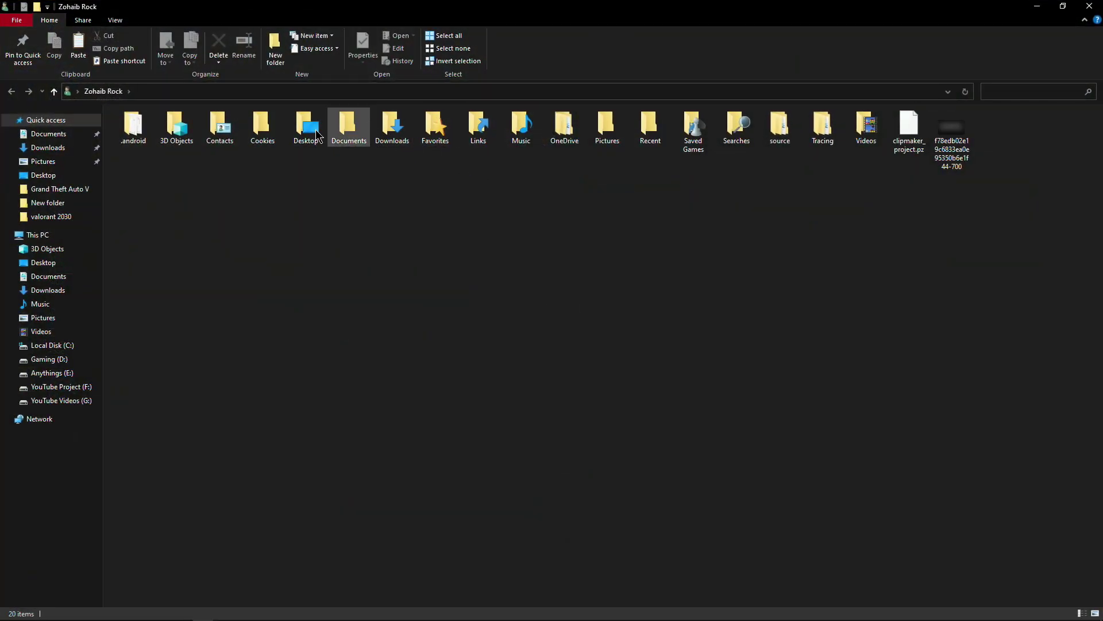
double_click(354, 135)
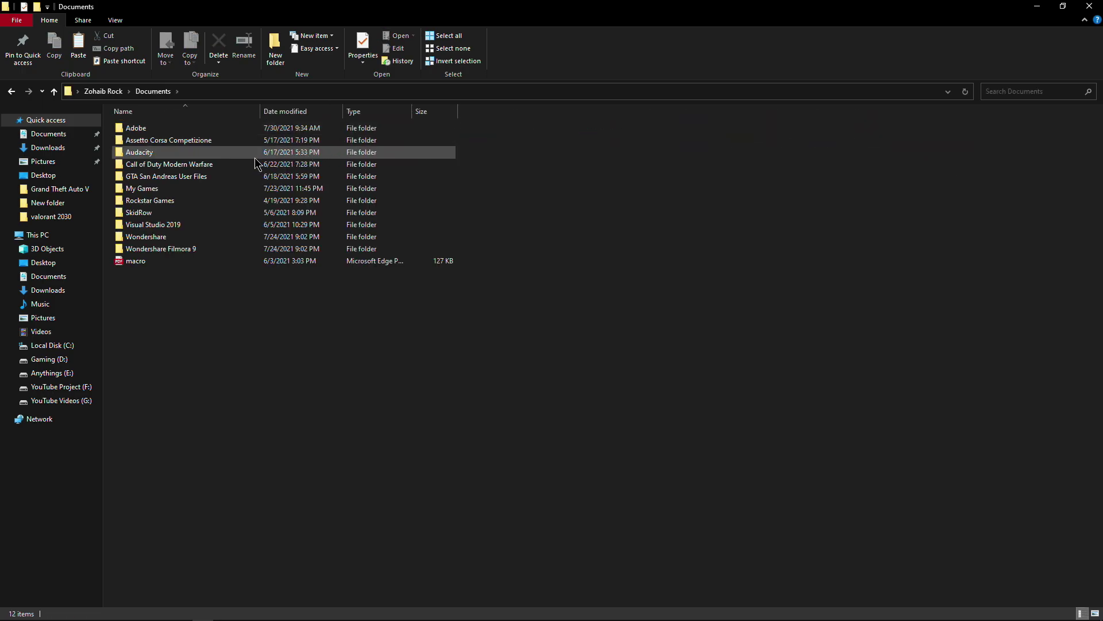
double_click(170, 201)
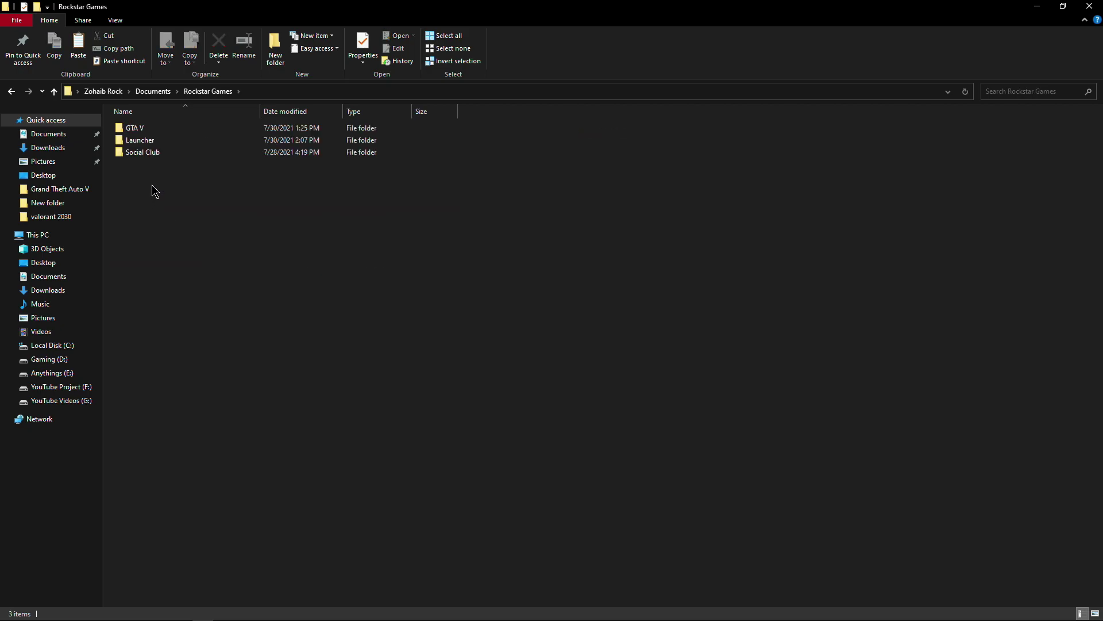
double_click(158, 130)
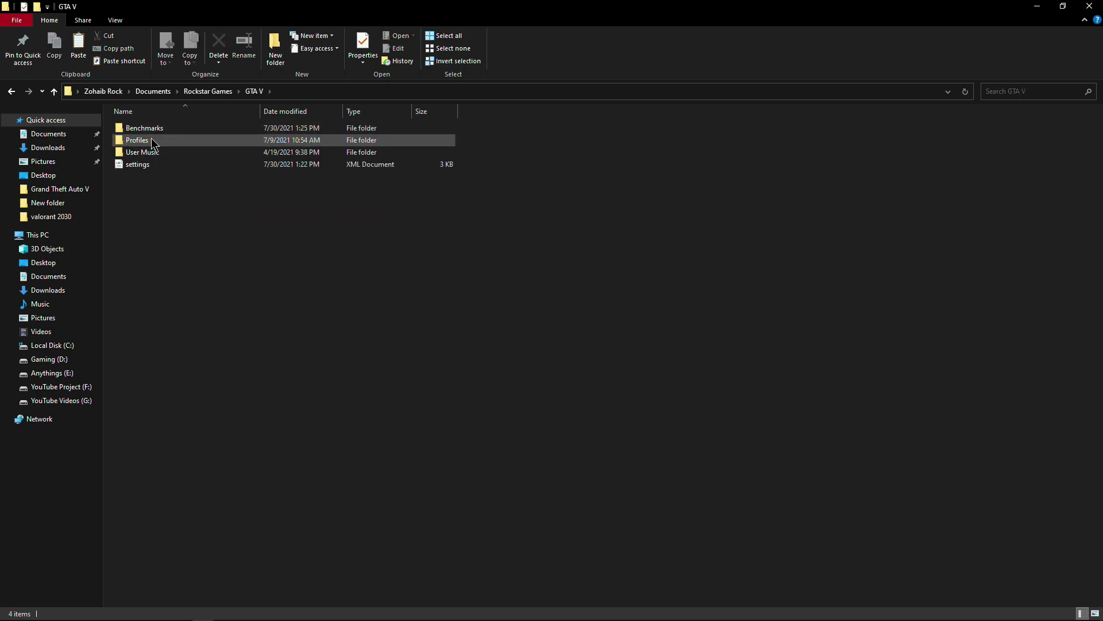
double_click(154, 141)
double_click(135, 130)
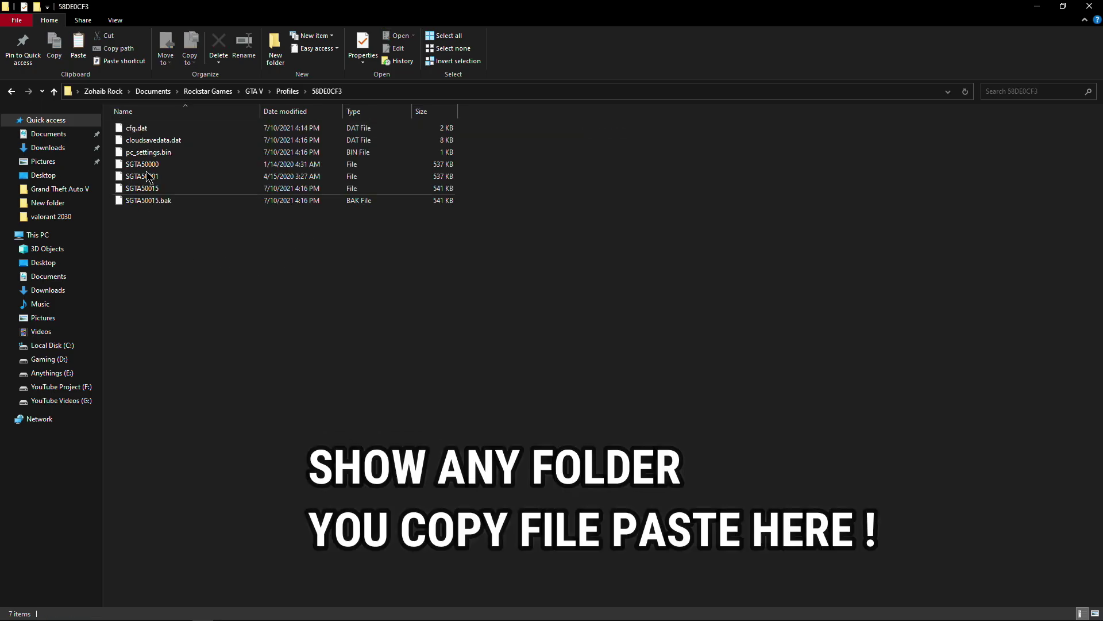
Paste the copied profile files into the 58DE0CF3 folder, replacing the files with the same names.
right_click(277, 263)
click(318, 368)
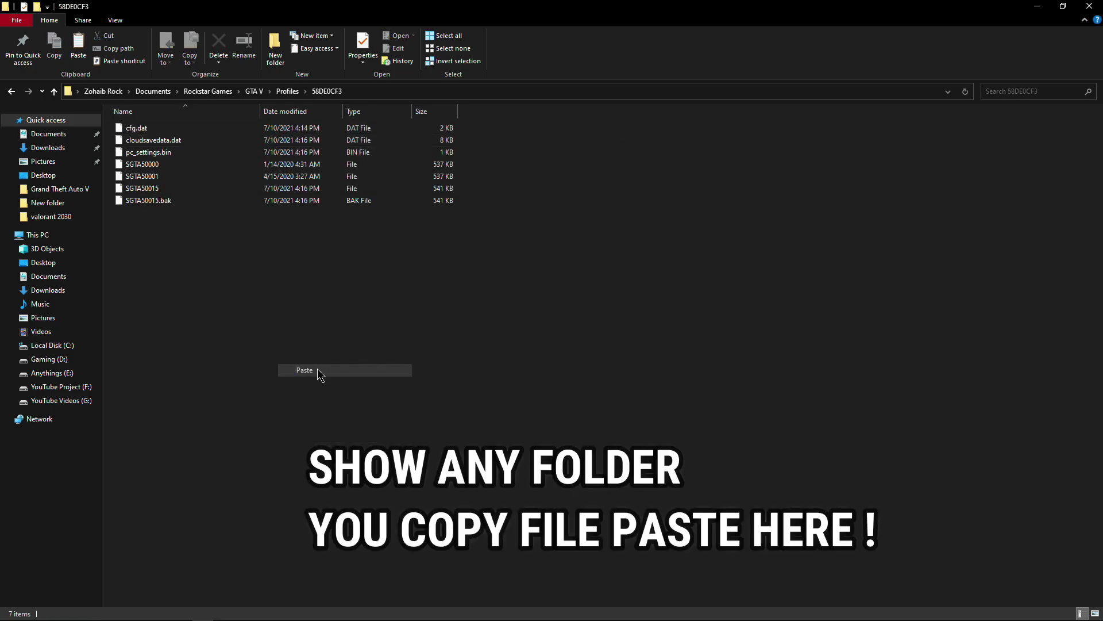
click(524, 223)
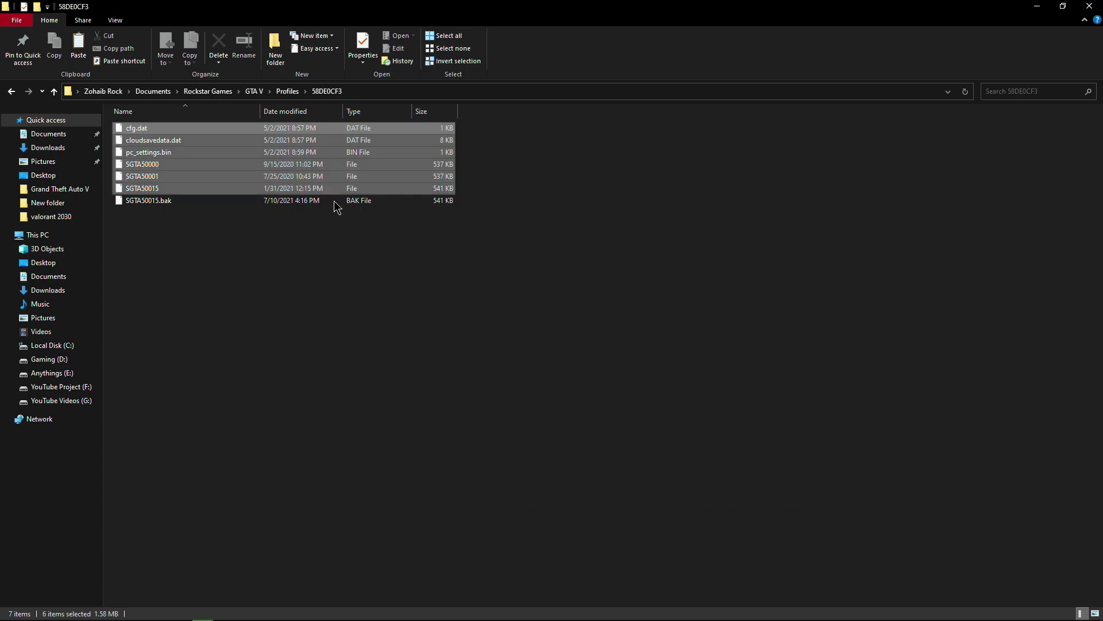
Paste the same files into the C5A83139 profile folder, replacing the existing ones, and close the window.
click(11, 91)
double_click(159, 144)
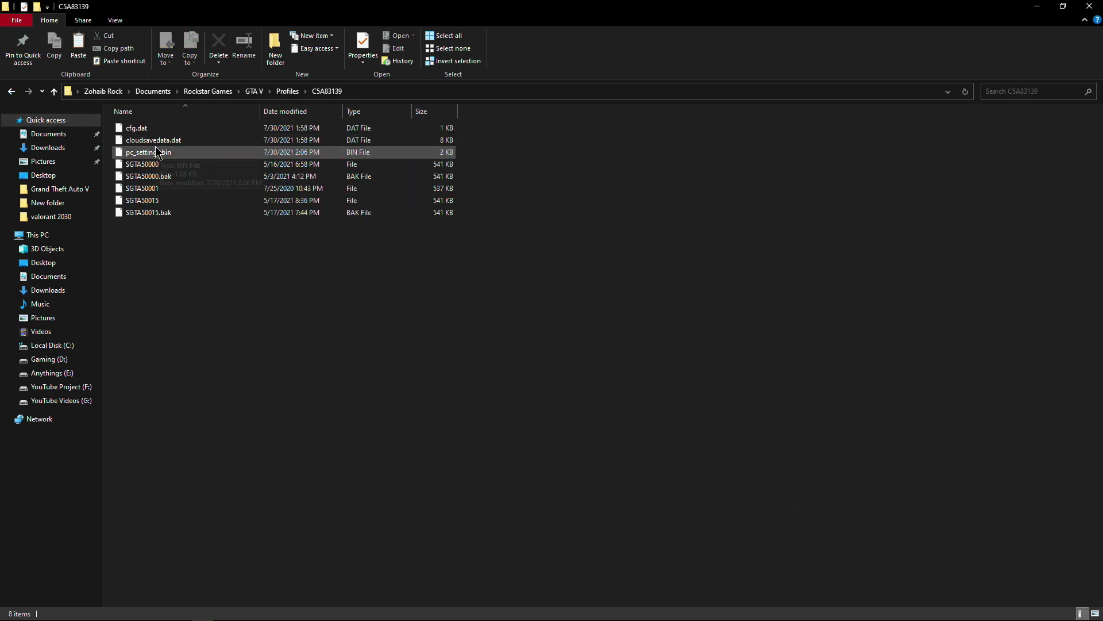
right_click(295, 314)
click(341, 411)
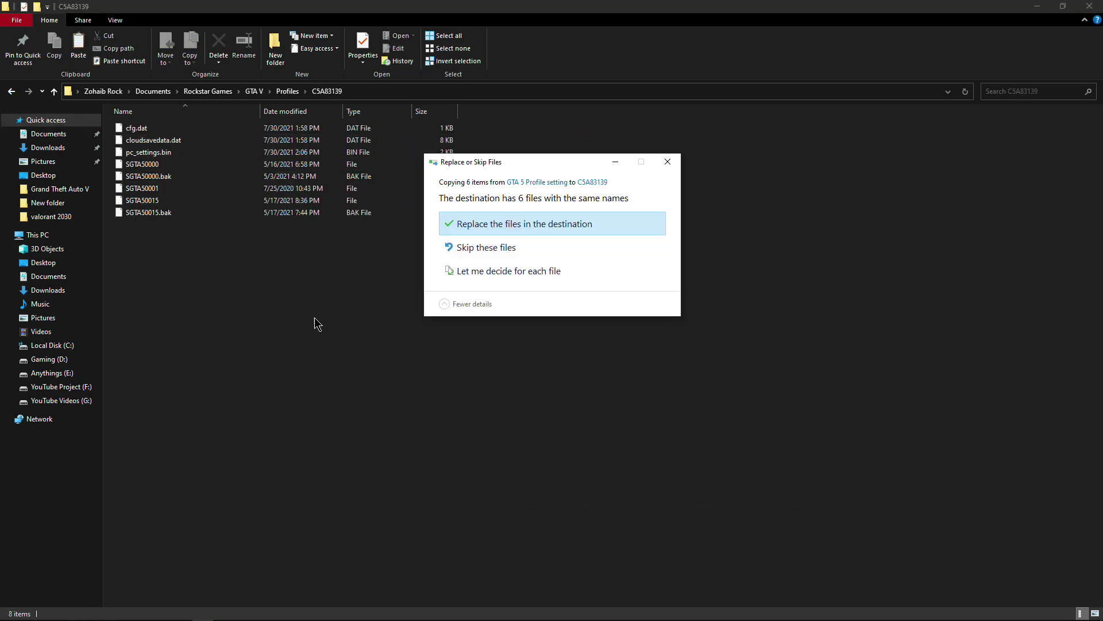
click(495, 223)
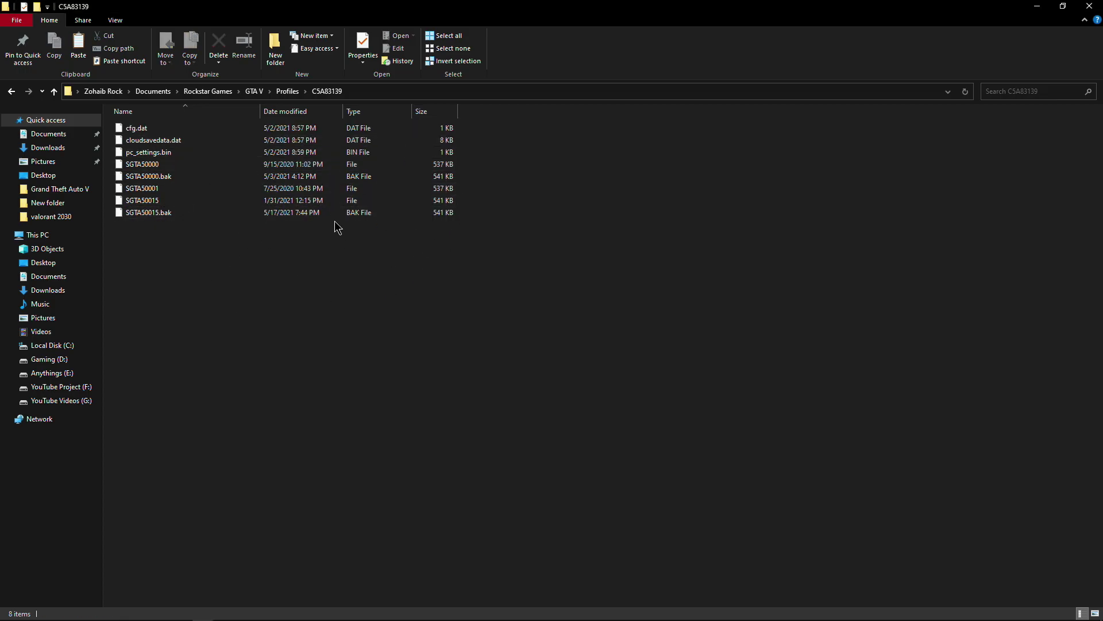
click(1089, 6)
Move the pack folder below New folder on the desktop and launch Grand Theft Auto V.
drag(546, 199, 240, 141)
drag(190, 93, 153, 80)
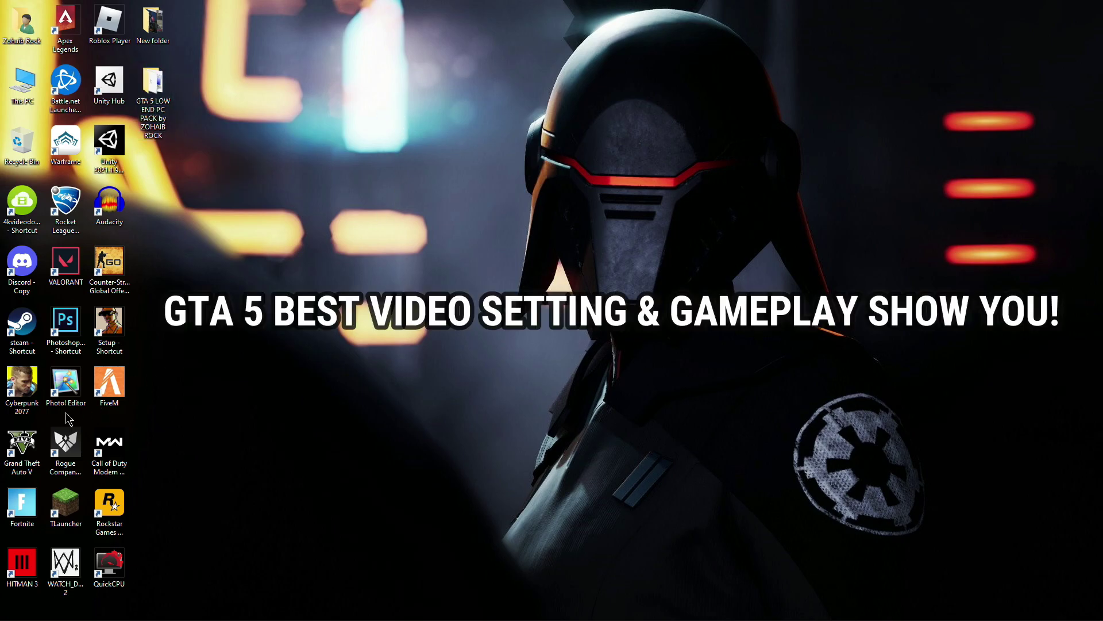
click(26, 444)
click(434, 260)
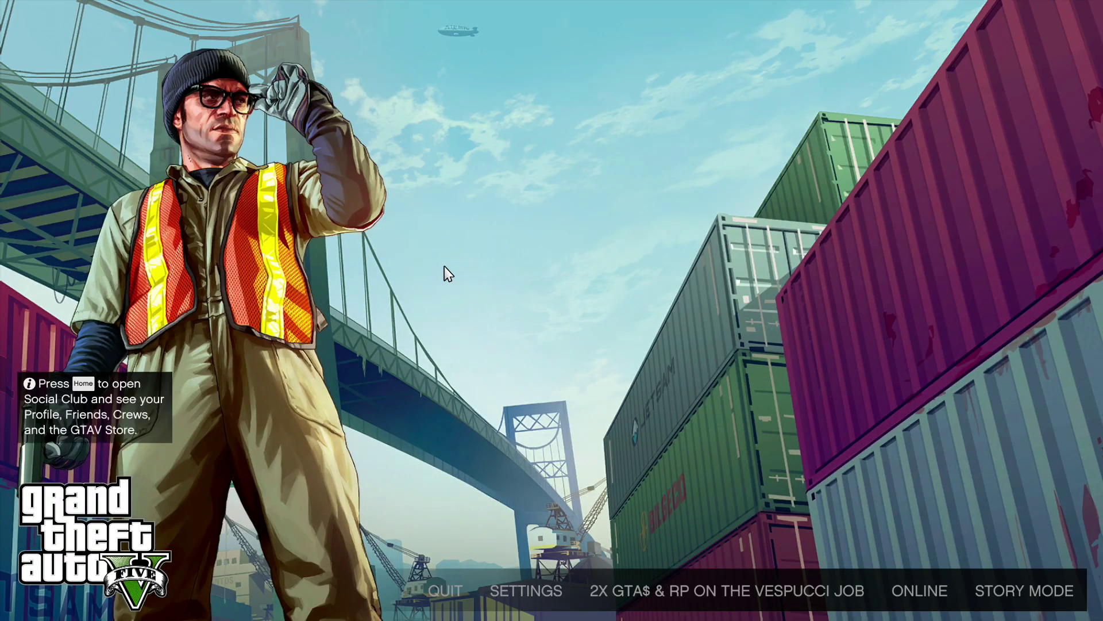
In the game's Graphics settings, set Ignore Suggested Limits to On and accept the graphics memory alert.
click(546, 594)
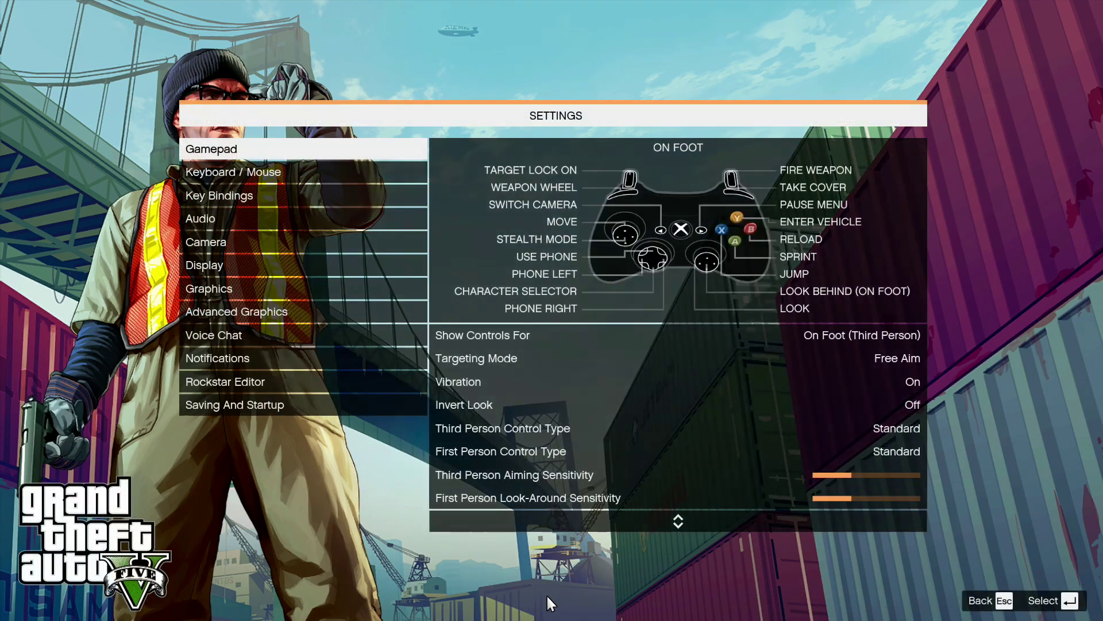
click(226, 282)
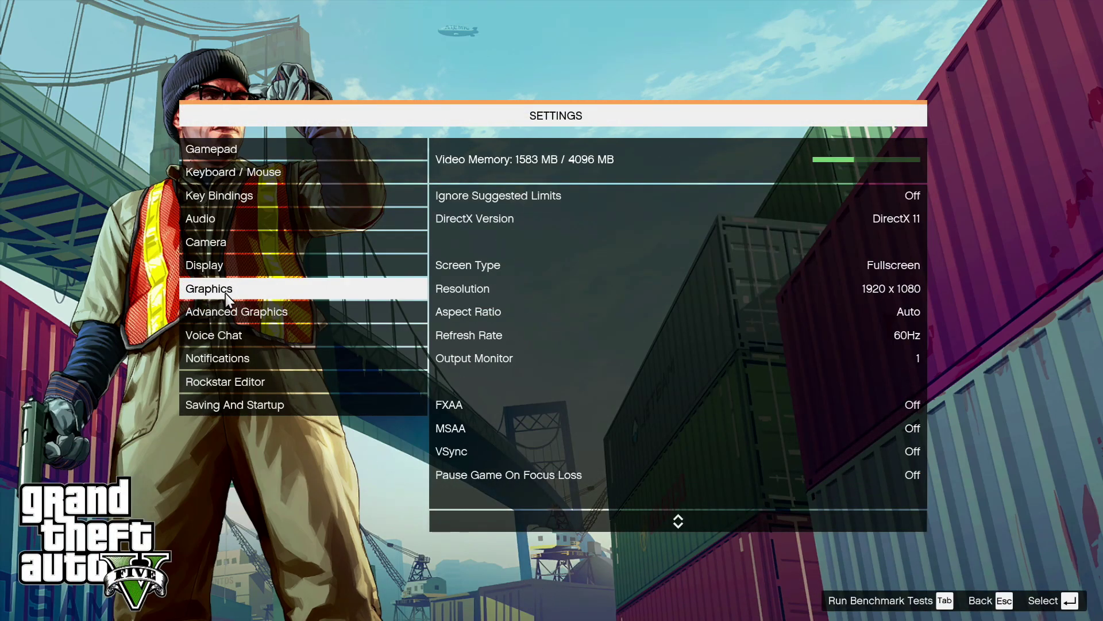
click(880, 195)
click(880, 196)
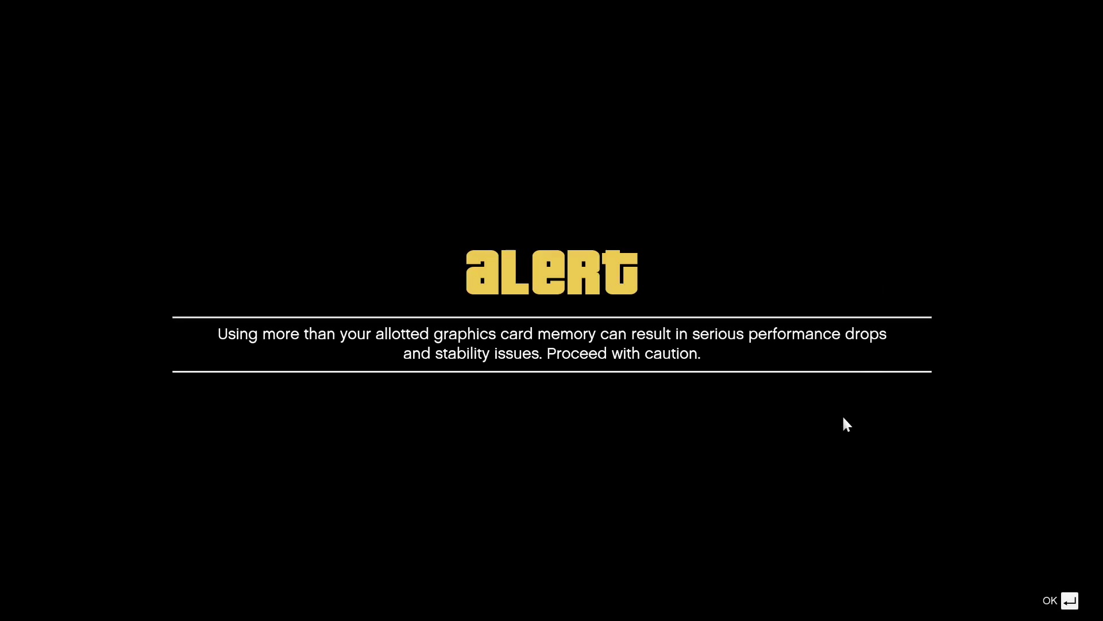
key(Return)
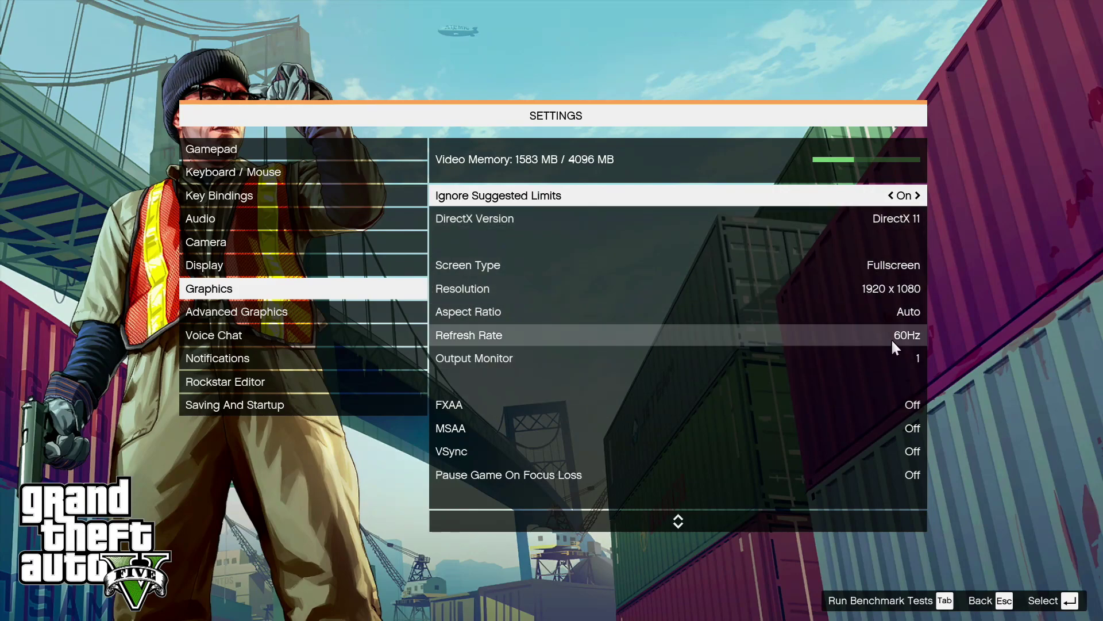
Review the remaining Graphics options from DirectX Version down to Restore Defaults, including anti-aliasing, population, quality and Post FX settings.
key(Down)
key(Down)
key(Down)
key(Down)
key(Down)
key(Down)
key(Down)
key(Down)
key(Down)
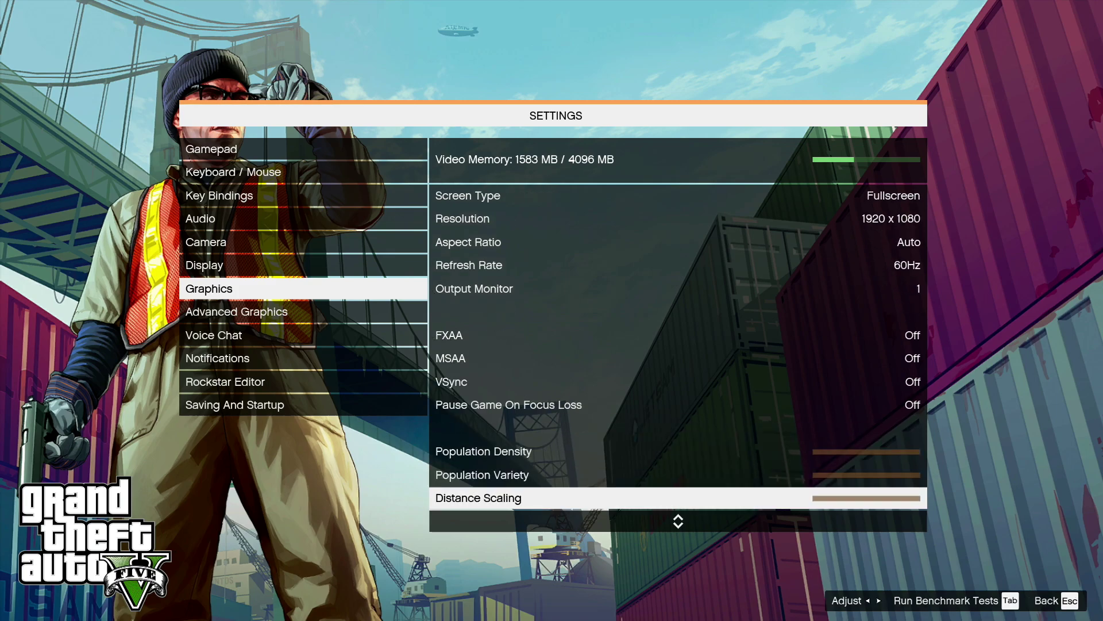
key(Down)
key(Down)
key(Down)
key(Down)
key(Down)
key(Down)
key(Down)
key(Down)
key(Down)
key(Down)
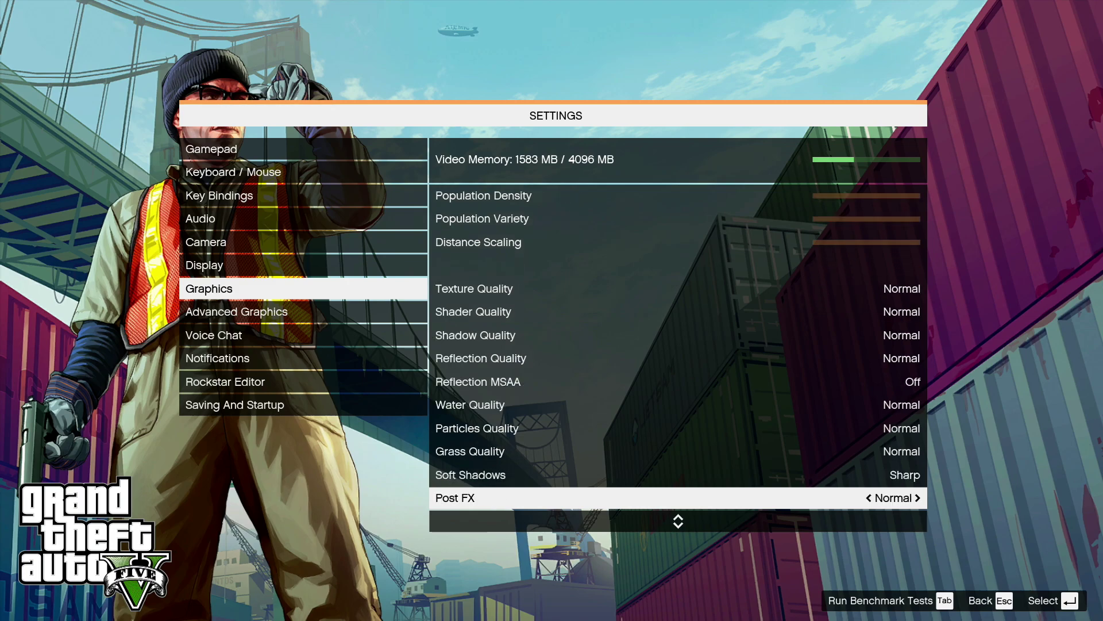
key(Down)
key(Down)
key(Down)
key(Down)
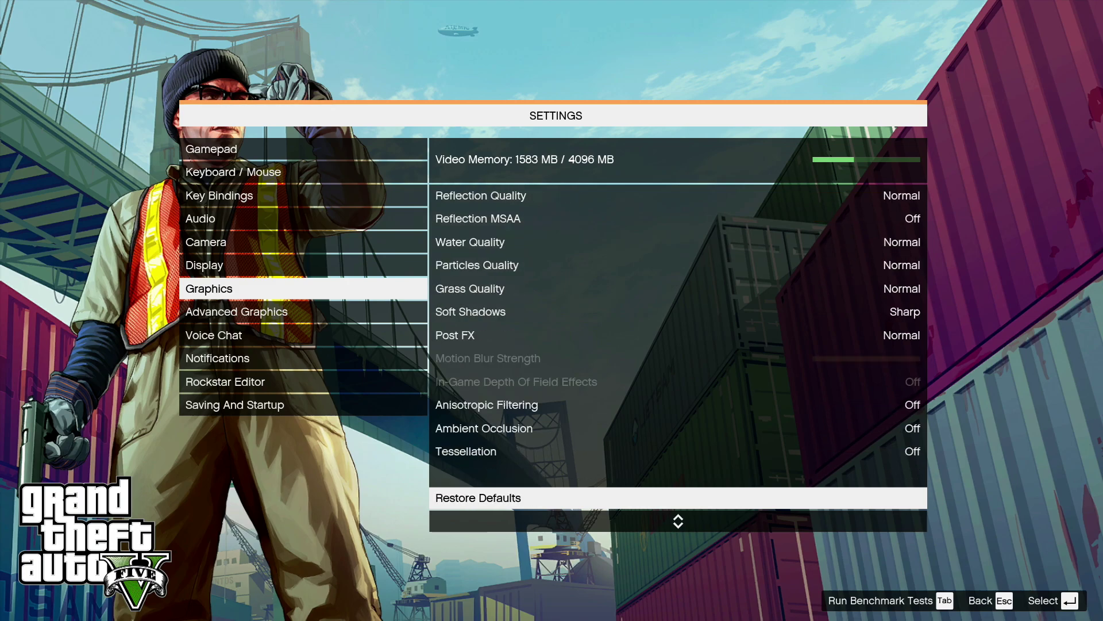
In the Advanced Graphics settings, set Frame Scaling Mode to Off, apply the change and keep the new settings.
click(280, 314)
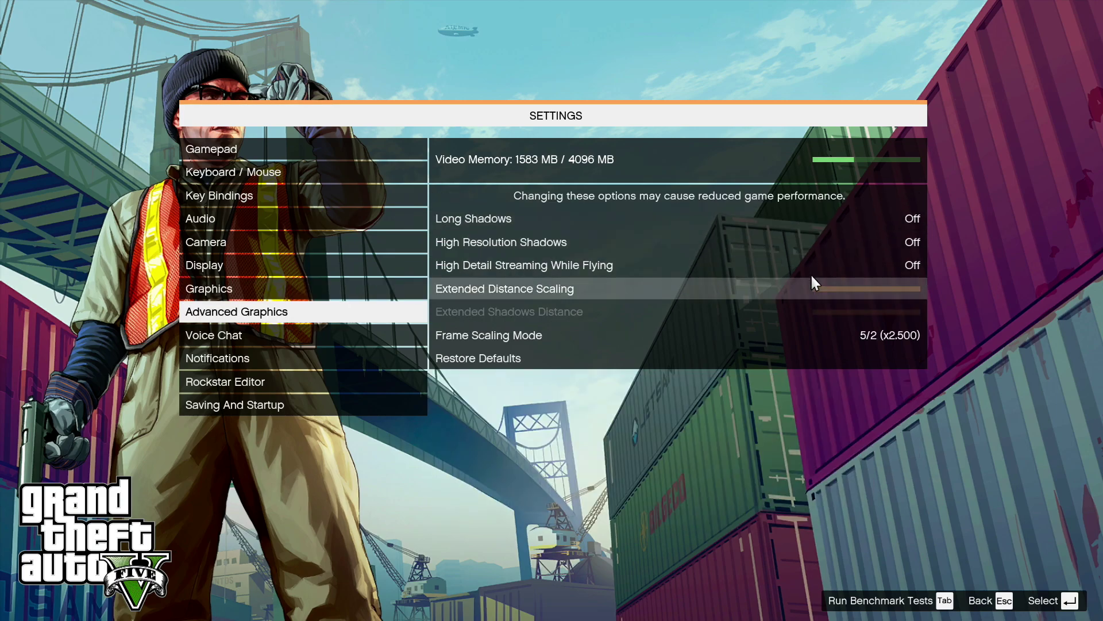
click(823, 333)
key(Right)
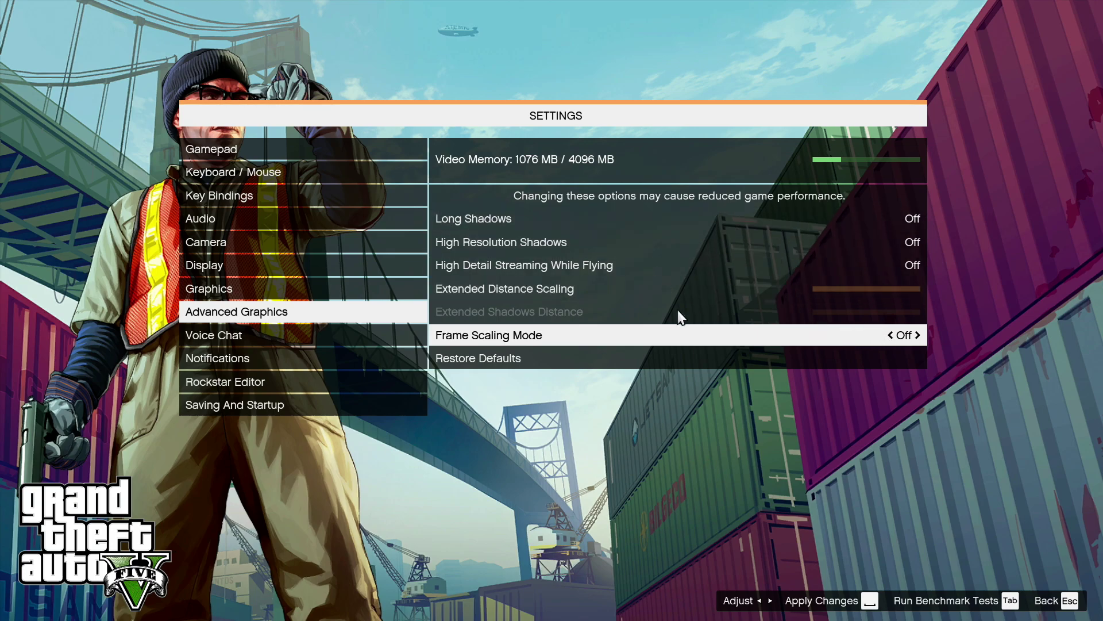
click(828, 598)
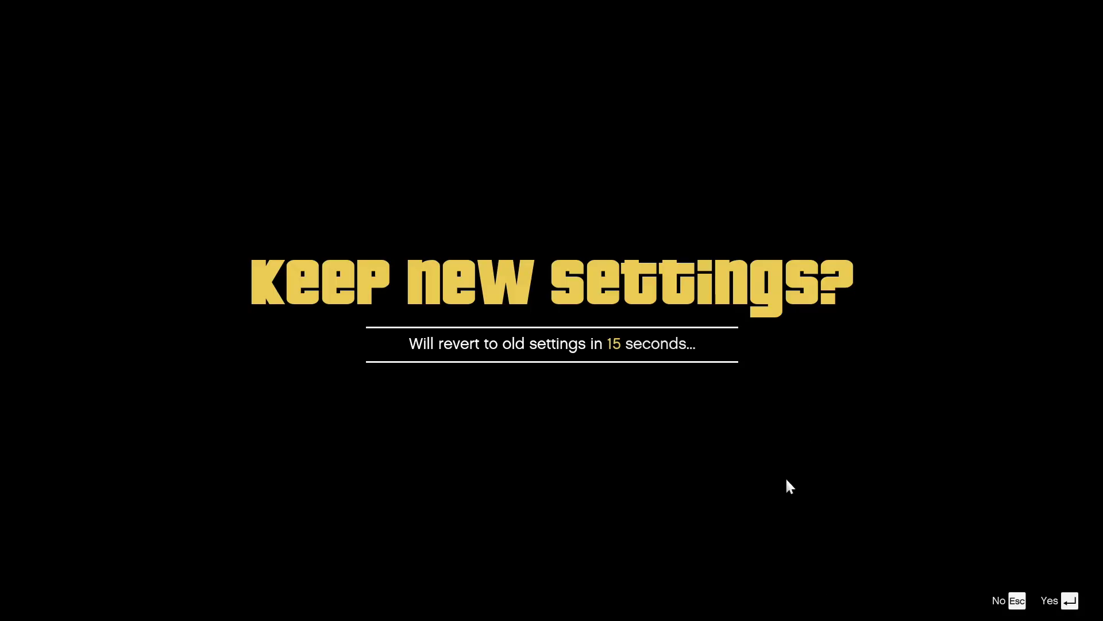
click(1057, 600)
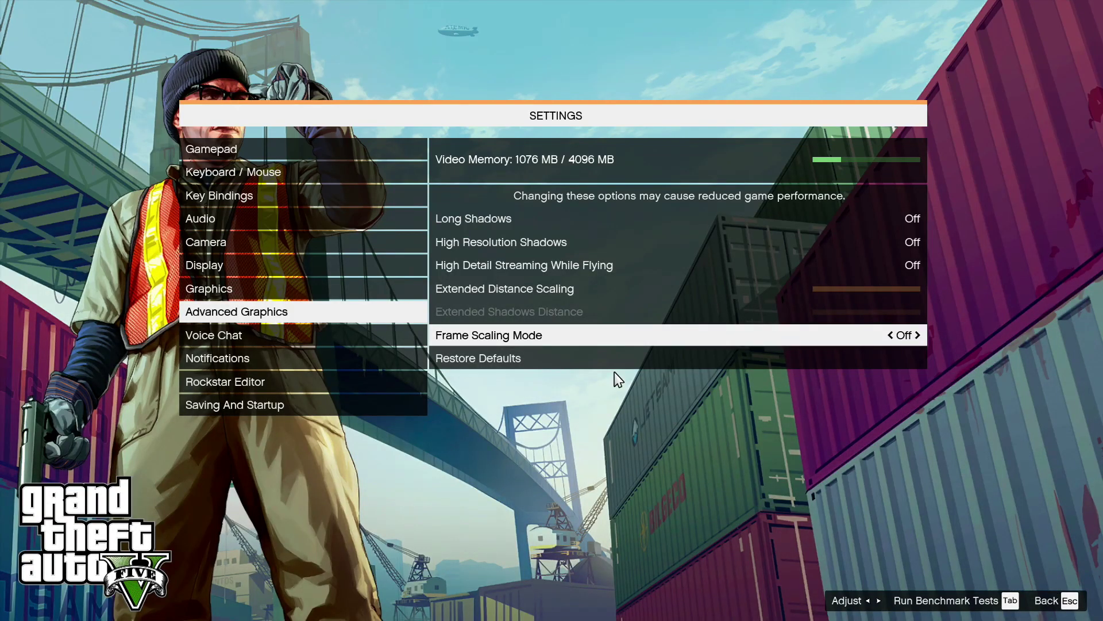
Leave the settings, start GTA Online and walk the character forward along the street.
key(Escape)
key(Escape)
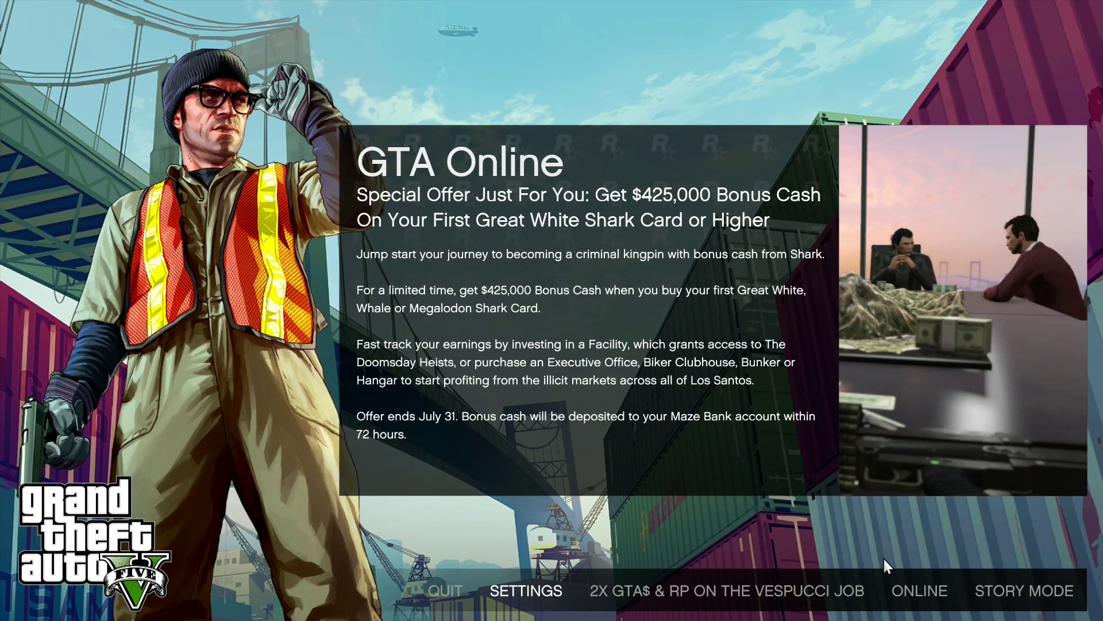
click(918, 591)
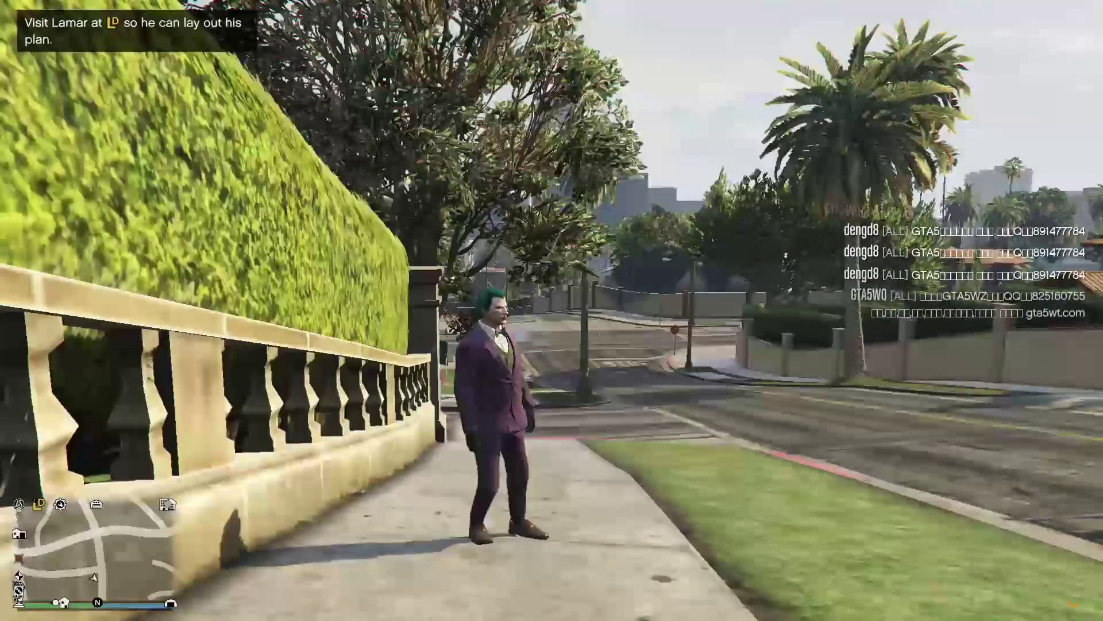
key(w)
key(w)
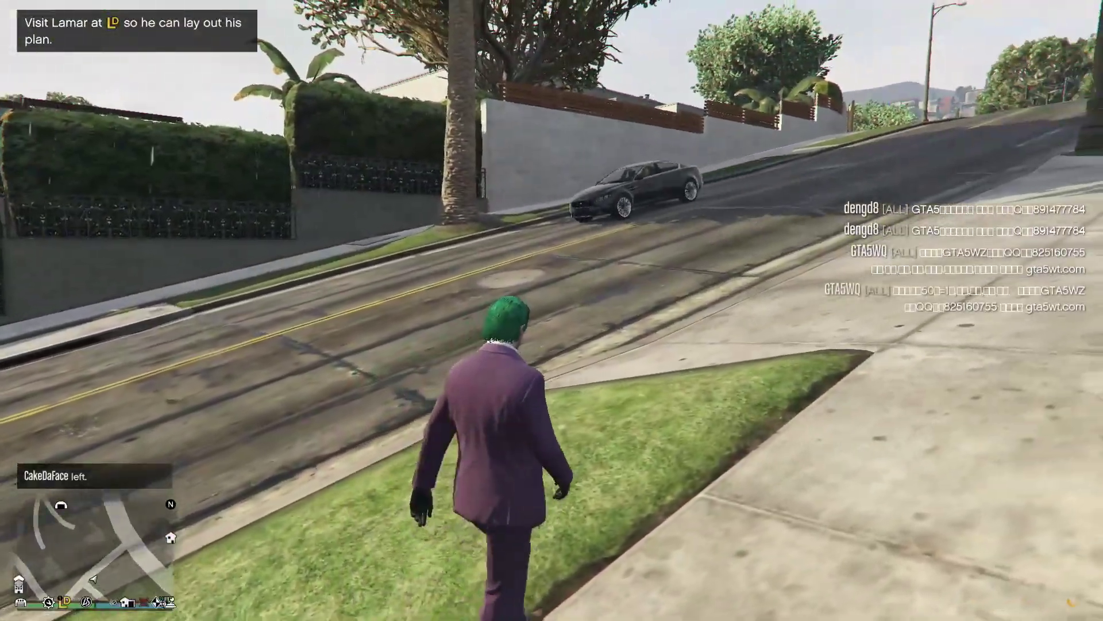